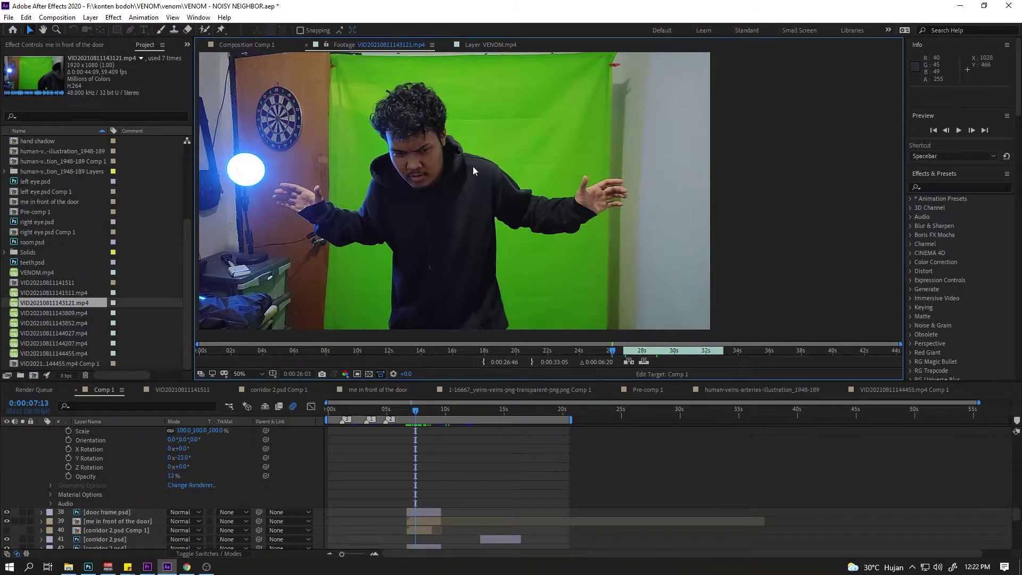
Switch to Premiere Pro and place the playhead on the doorway shot at 00;00;09;23
click(407, 419)
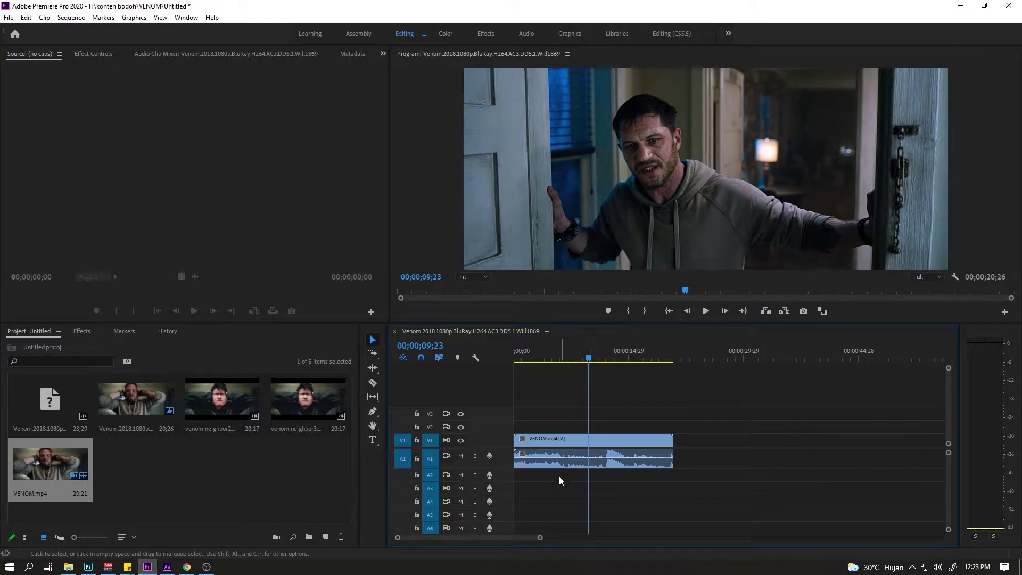
drag(540, 538, 470, 537)
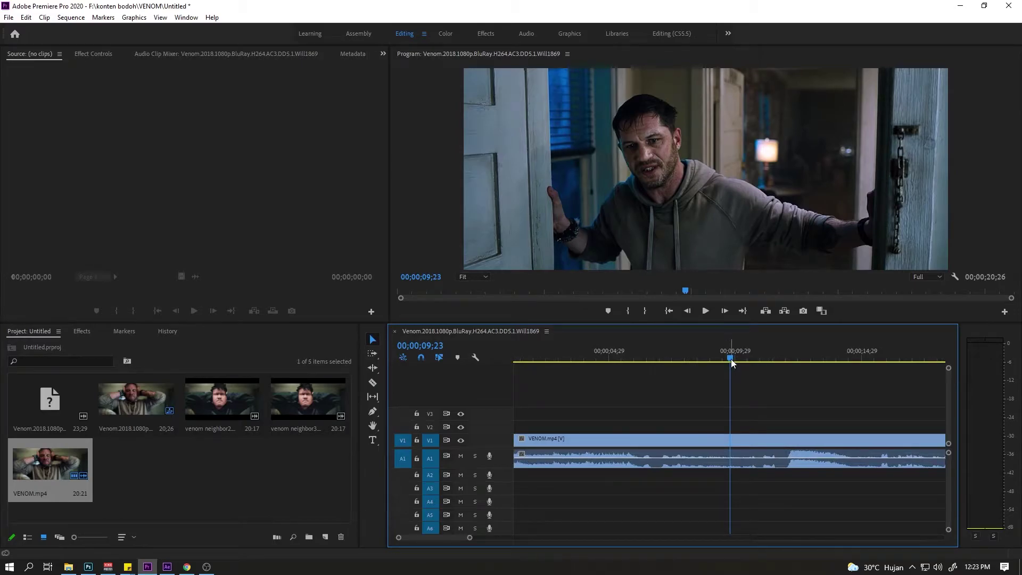
click(728, 358)
drag(728, 362, 731, 364)
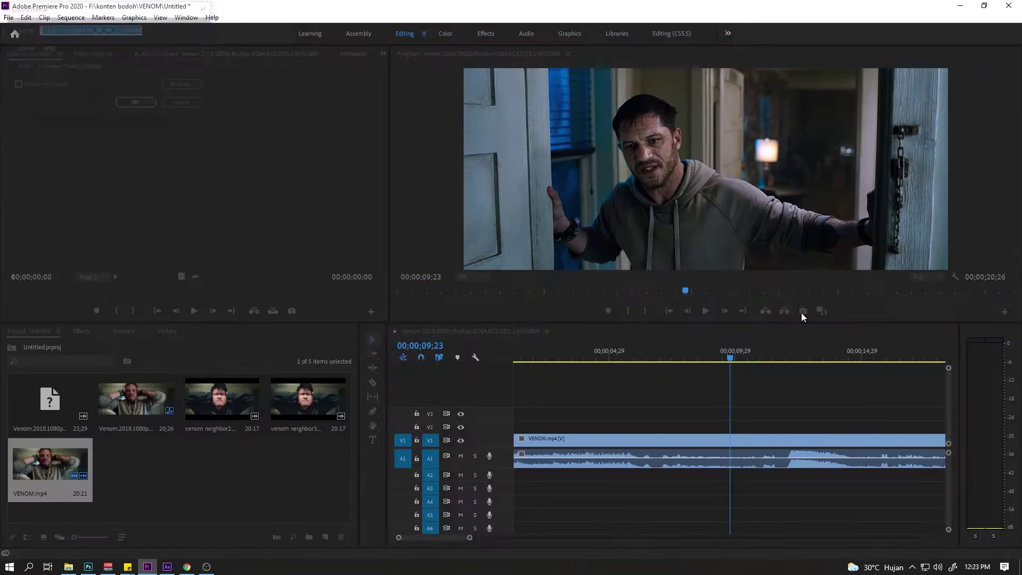
click(572, 348)
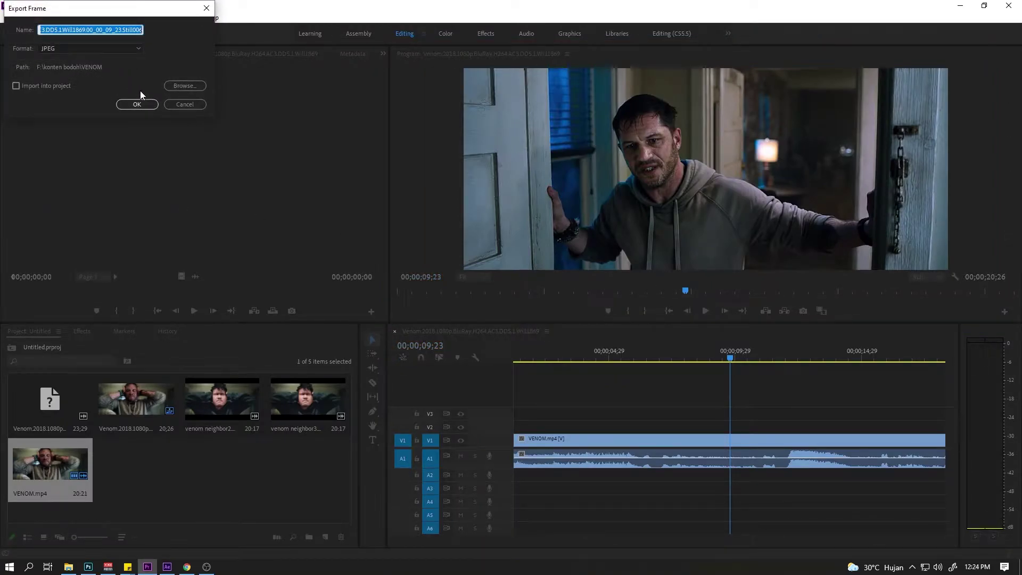
click(172, 87)
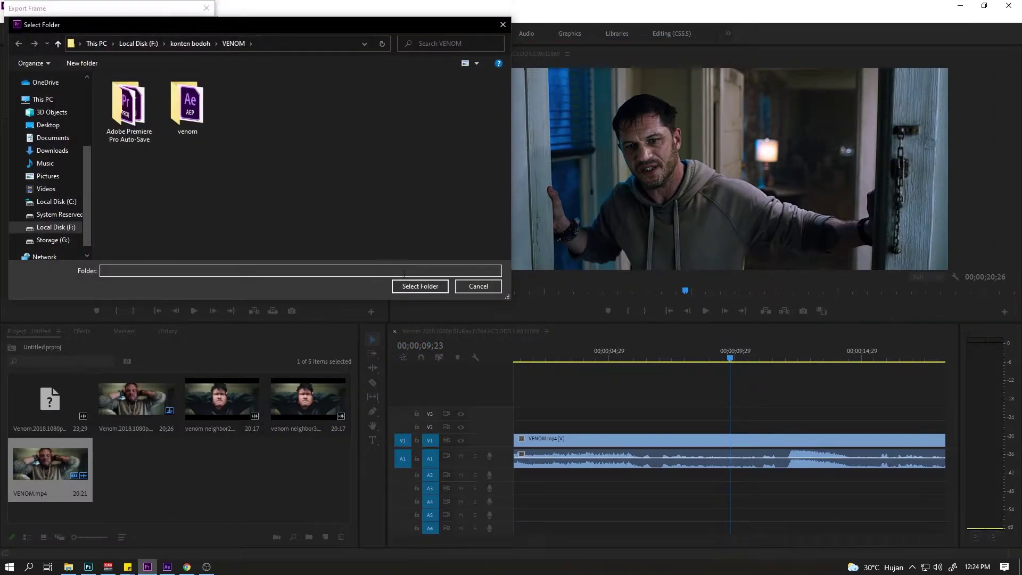
click(470, 282)
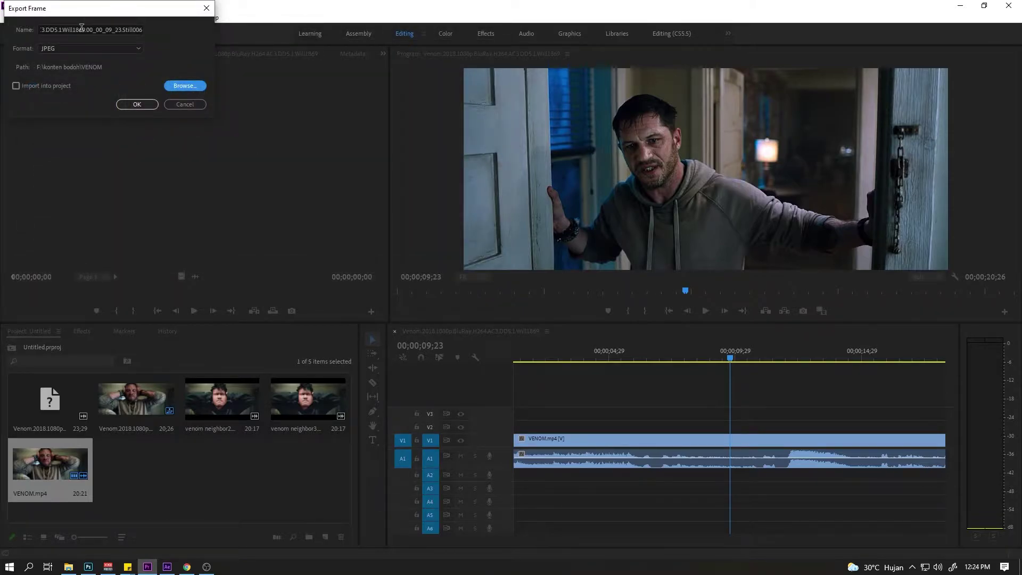
click(181, 107)
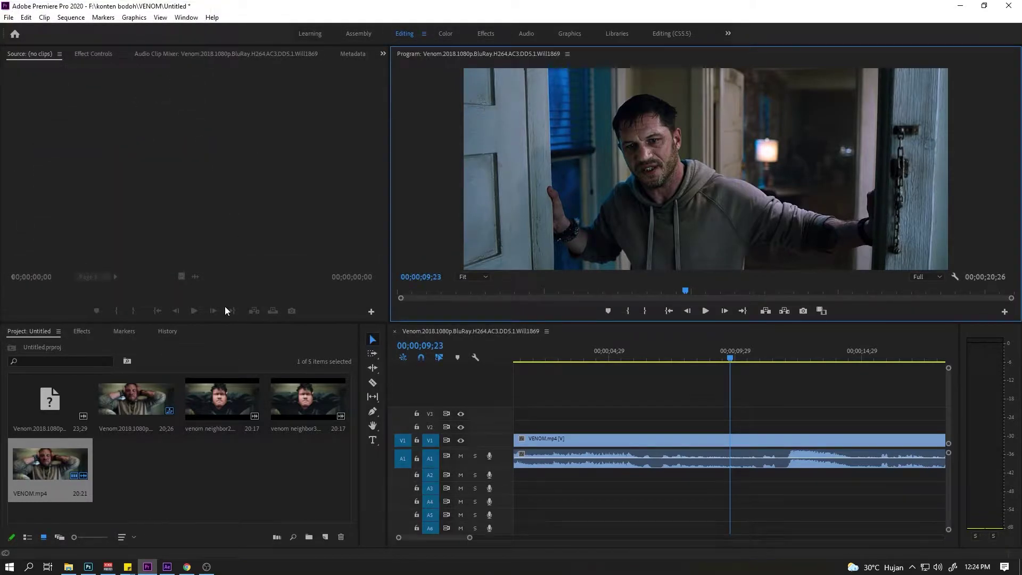
Switch to Photoshop, choose the Clone Stamp tool and rasterize the Venom still's smart object layer
click(88, 568)
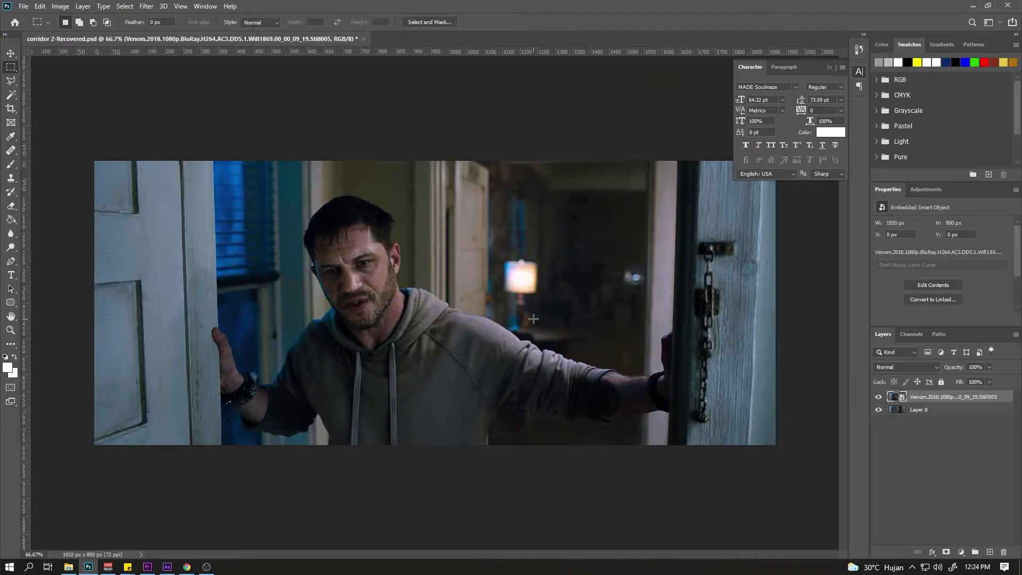
key(s)
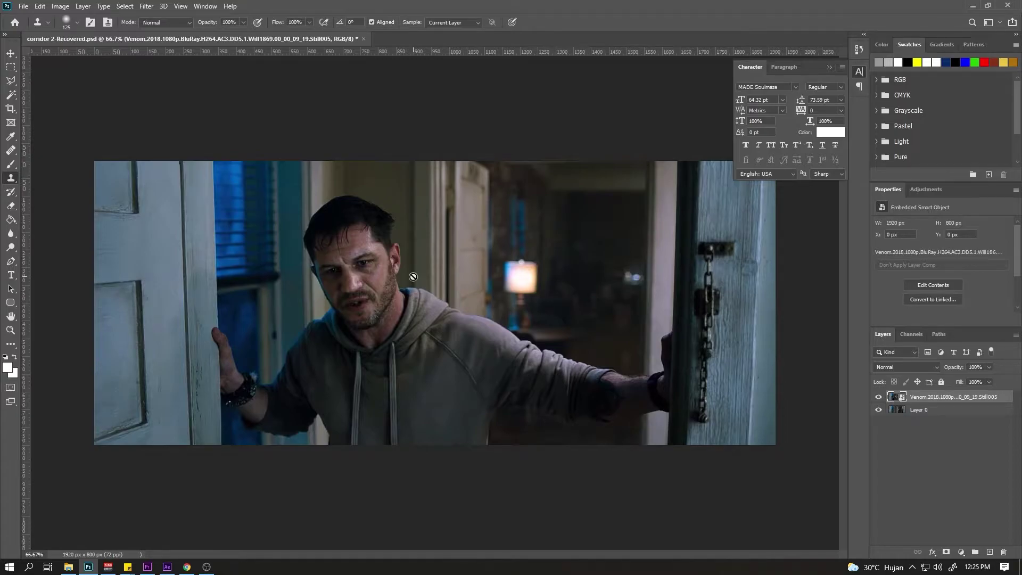
right_click(941, 396)
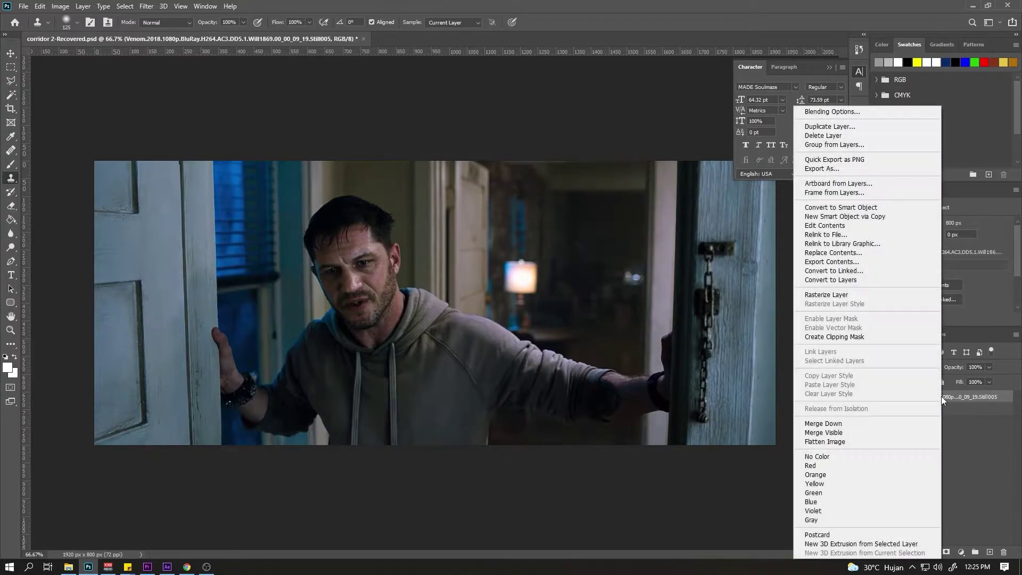
click(916, 300)
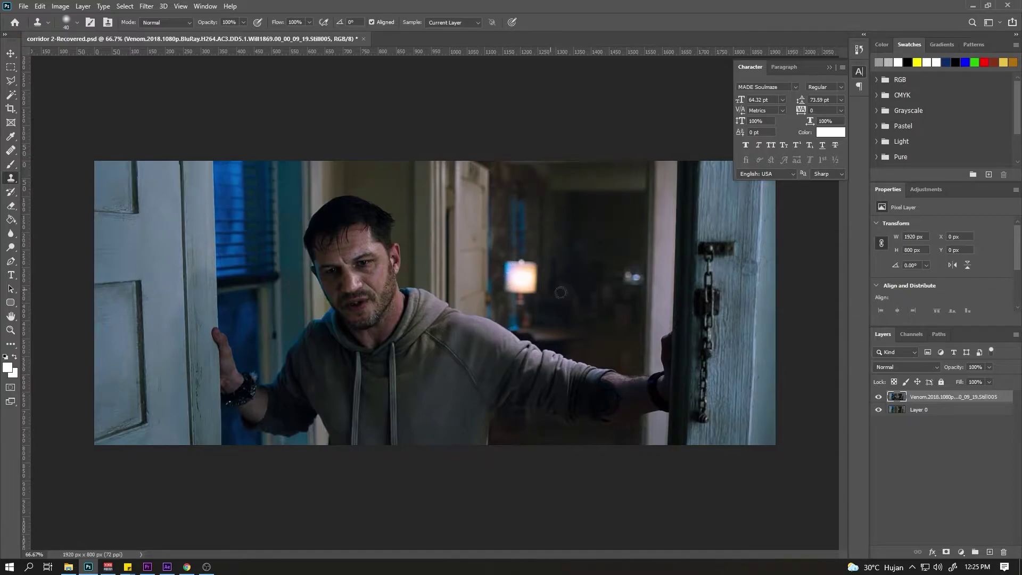
Clone door and background texture over the man's hand and forearm at the chained door, and hide the still layer
scroll(702, 328, up, 5)
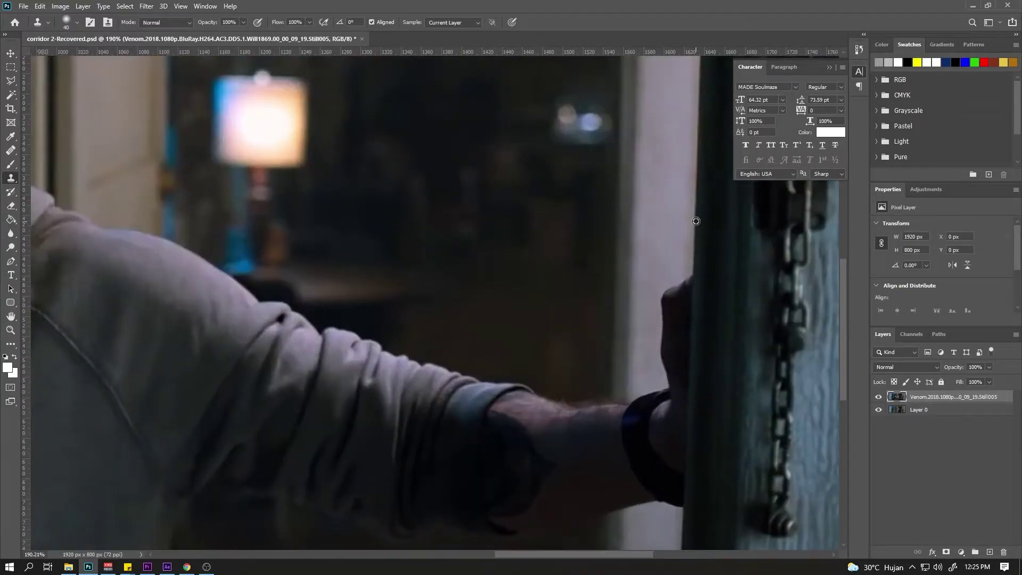
mouse_move(693, 272)
mouse_down()
mouse_move(672, 340)
mouse_move(677, 332)
mouse_move(669, 418)
mouse_move(637, 378)
mouse_move(636, 397)
mouse_move(631, 371)
mouse_move(613, 420)
mouse_up()
scroll(613, 420, down, 5)
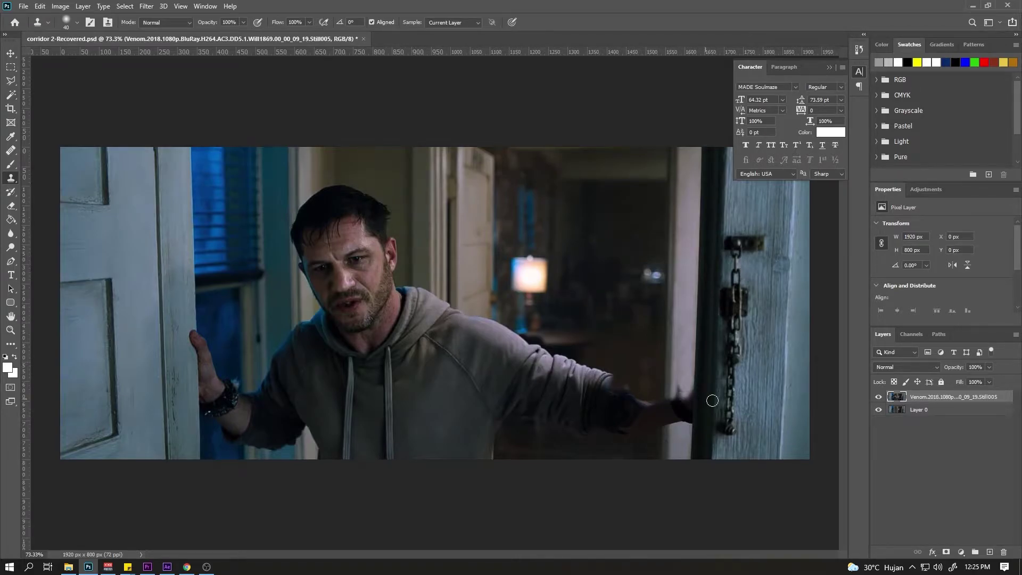
click(880, 398)
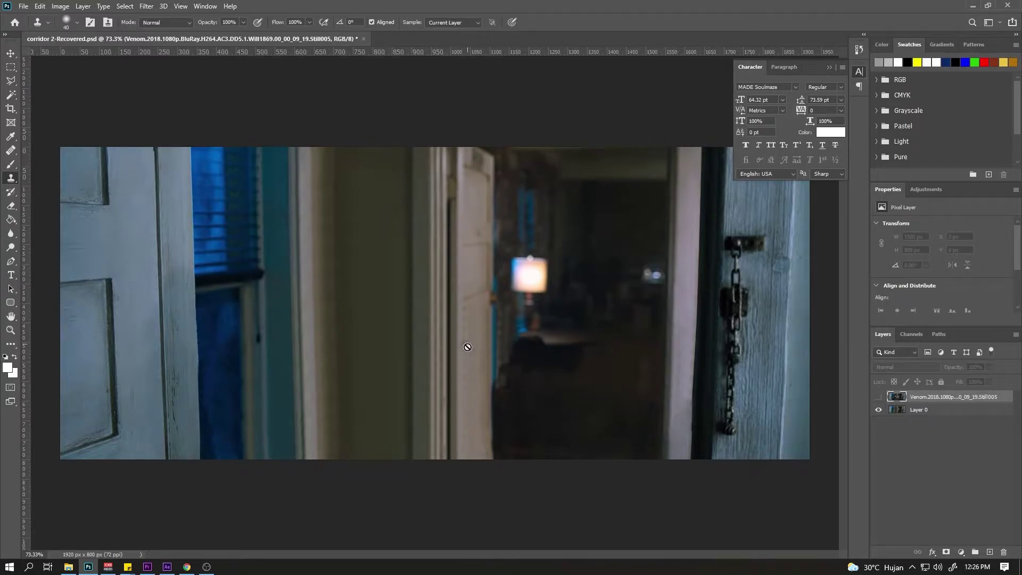
Compare the finished doorway composite and its layer stack in After Effects with the original shot in Premiere Pro
click(168, 571)
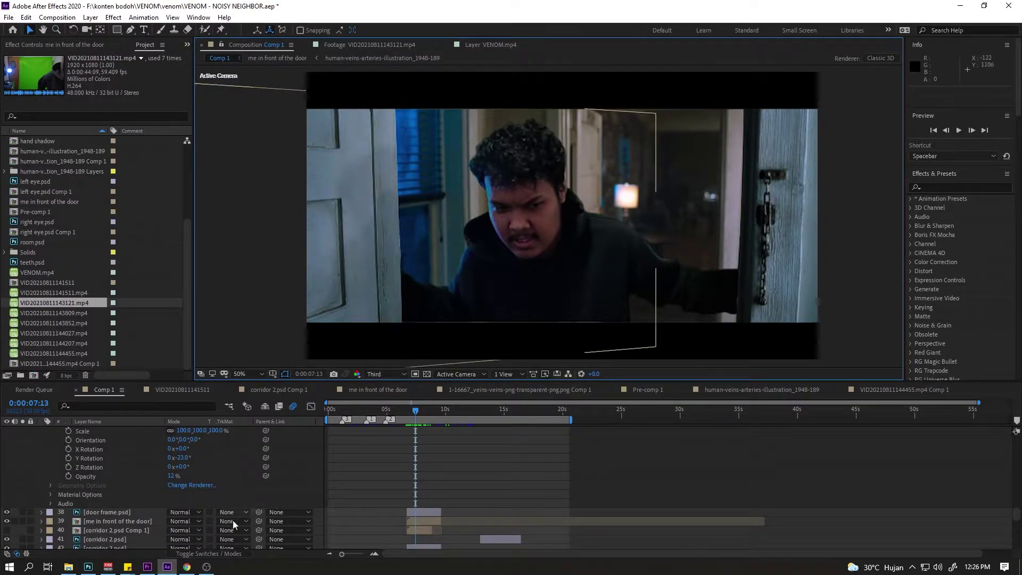
click(149, 568)
click(730, 358)
drag(730, 359, 659, 346)
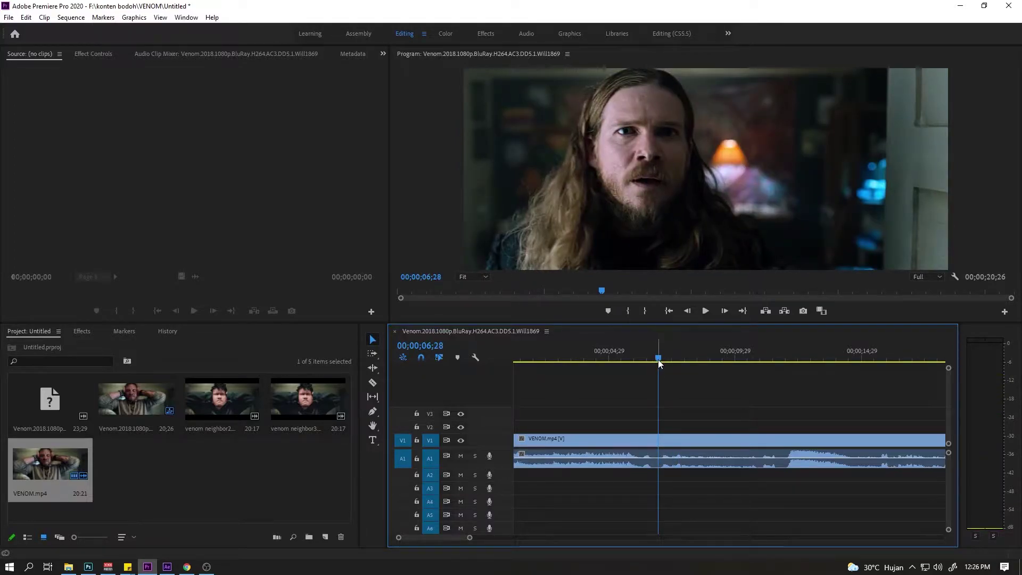
drag(658, 359, 742, 367)
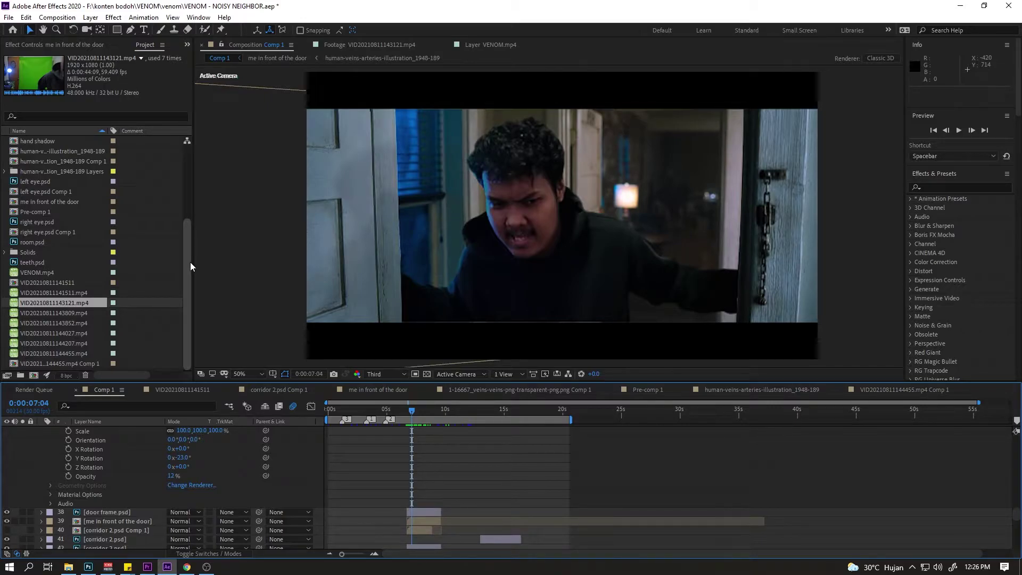
click(71, 452)
scroll(112, 456, up, 2)
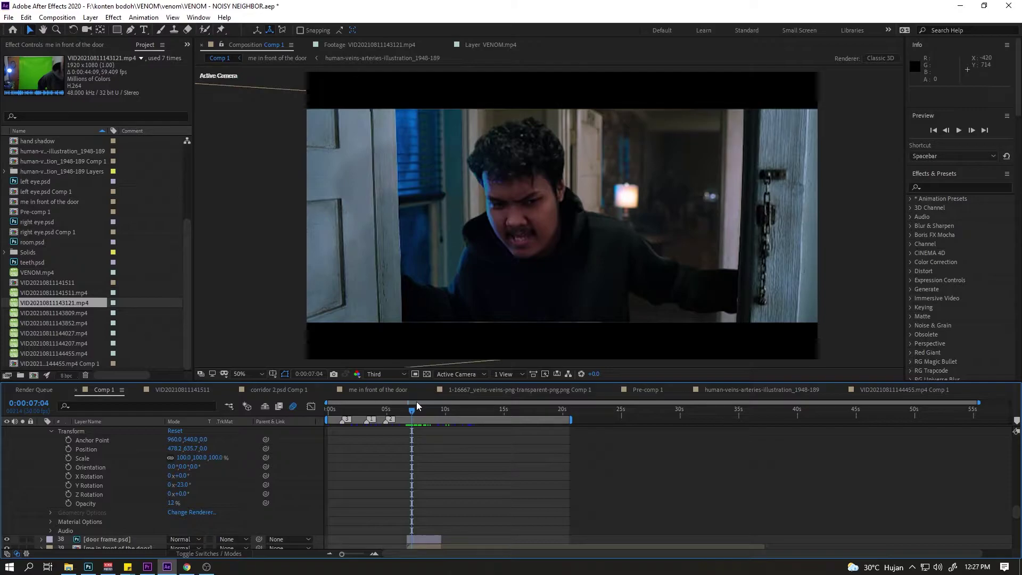
scroll(235, 468, down, 4)
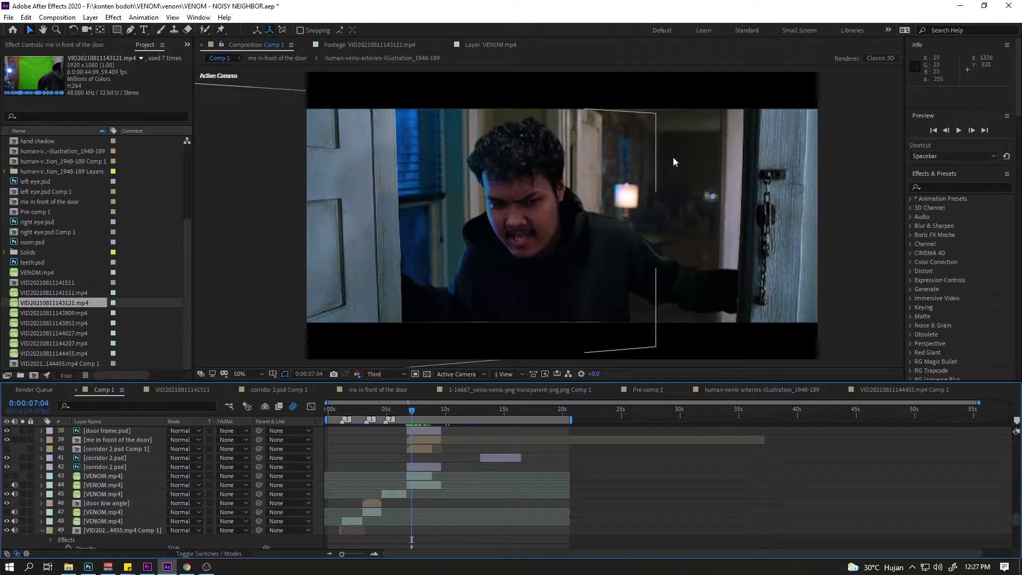
Start a new After Effects project without saving the current one, and create a 1920 x 1080 px composition named Comp 1
click(10, 20)
mouse_move(130, 36)
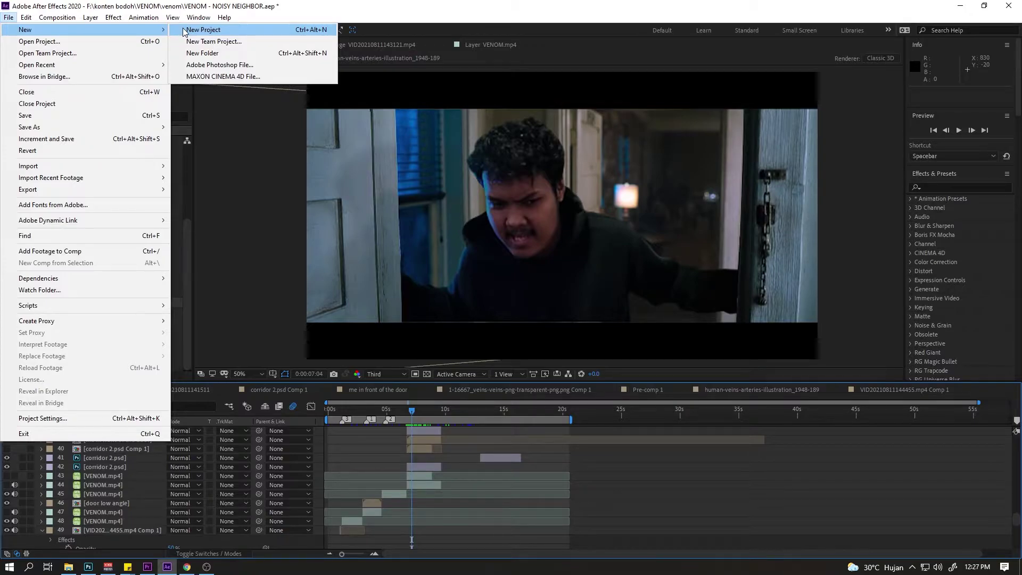
click(202, 30)
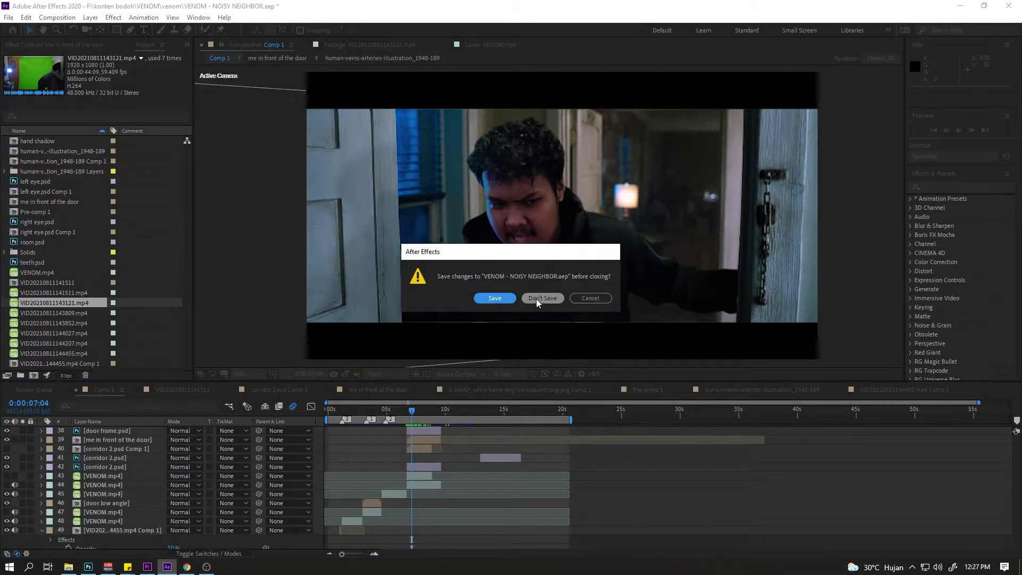
click(537, 299)
click(497, 213)
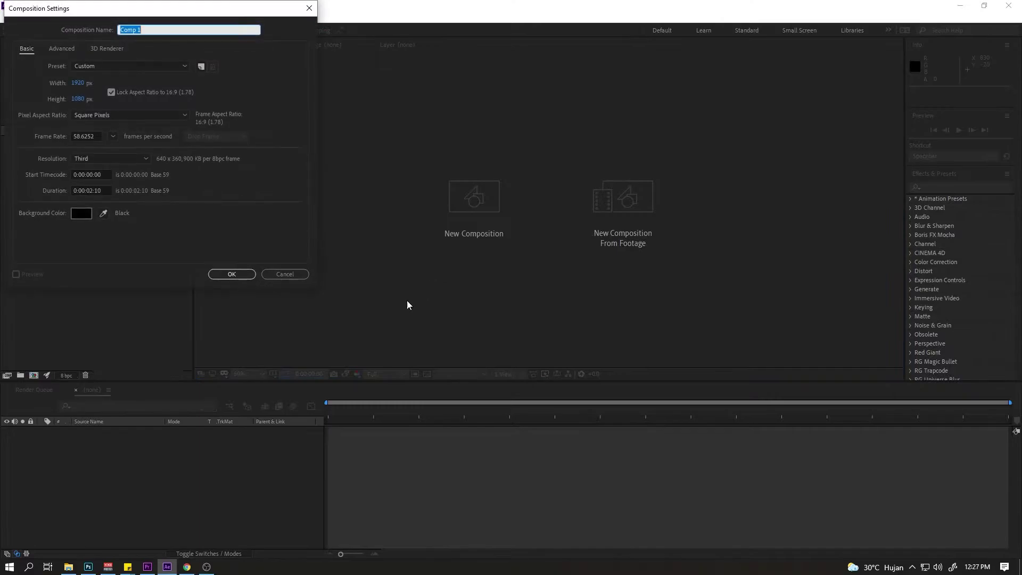
click(232, 273)
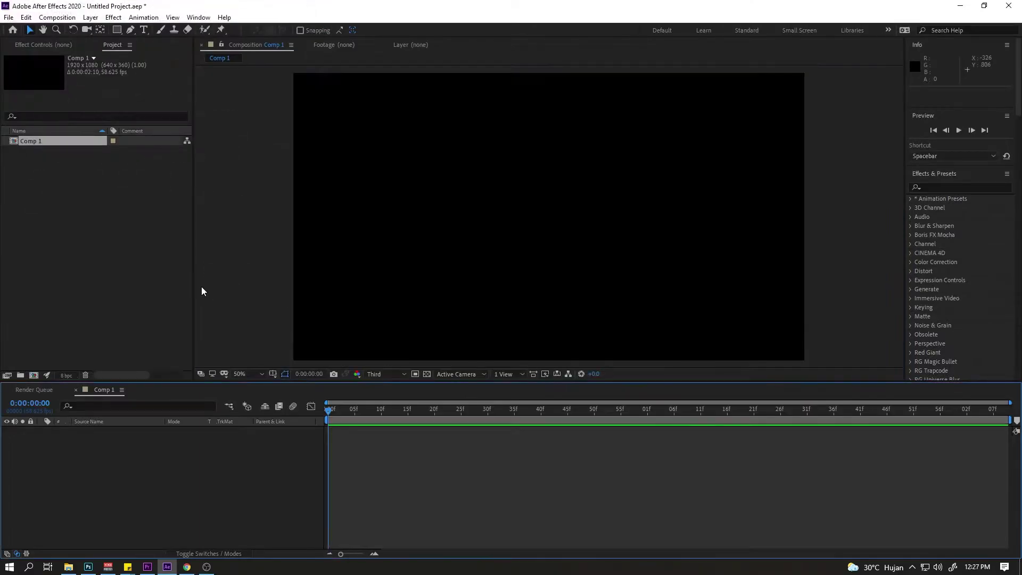
Switch to Photoshop and select both doors with the Polygonal Lasso, tracing their inner edges and leaving out the corridor between them
click(90, 568)
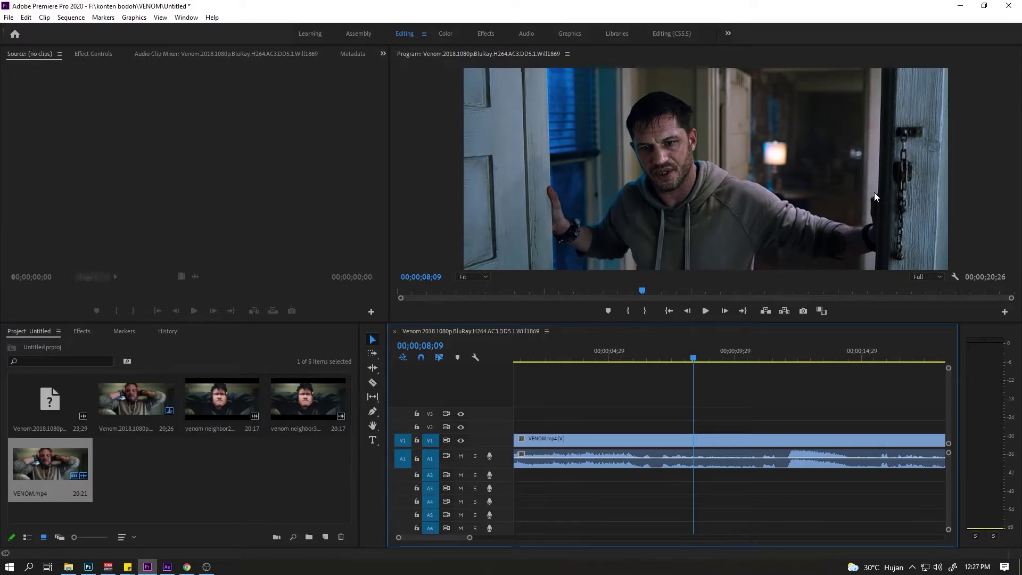
click(88, 567)
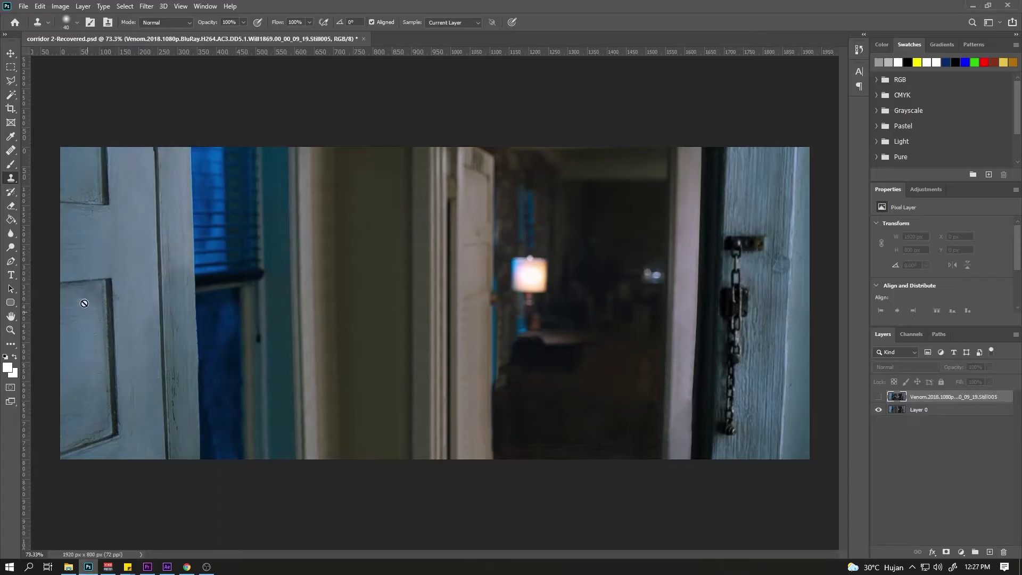
click(11, 80)
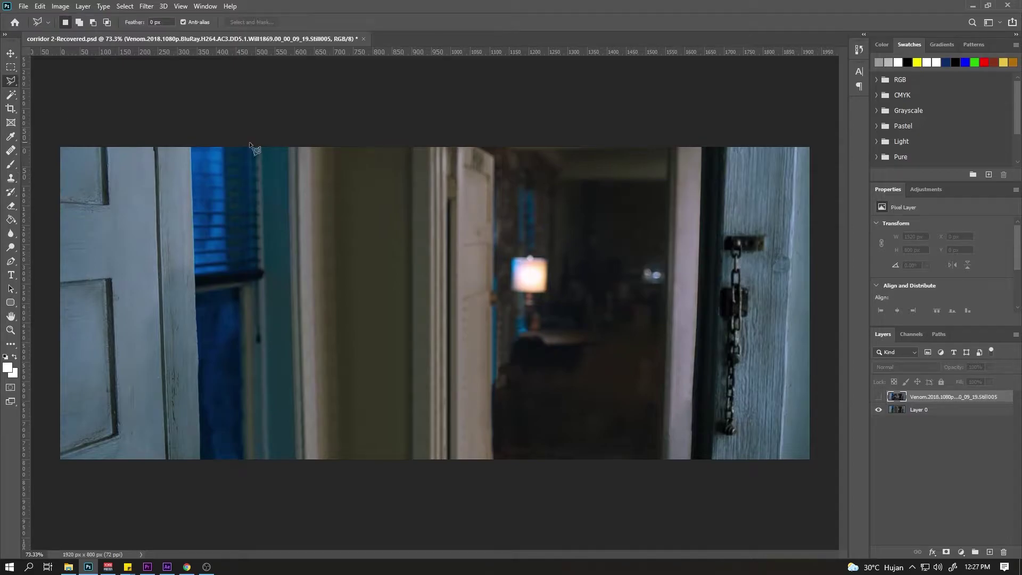
click(702, 141)
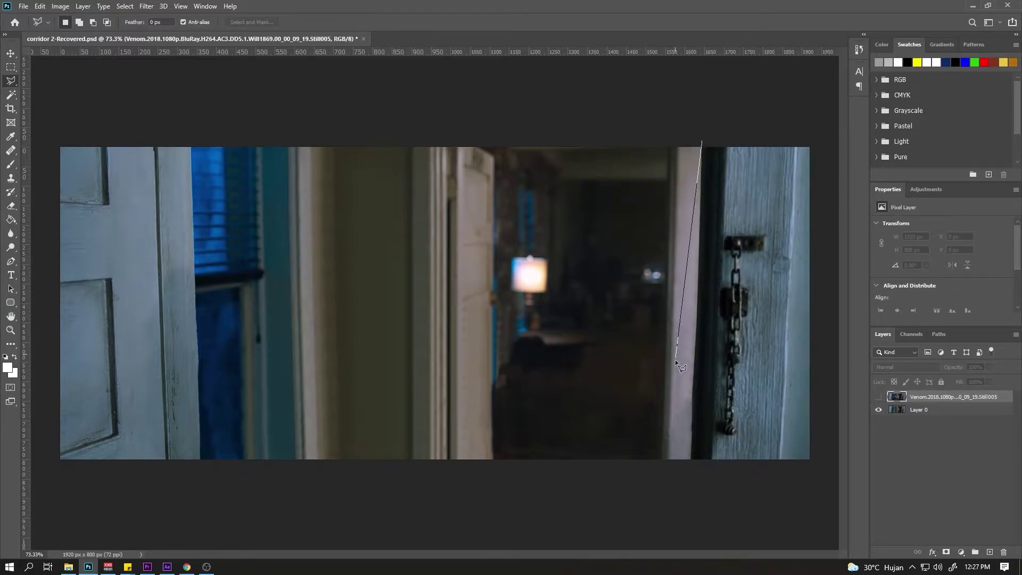
click(691, 466)
click(198, 474)
click(190, 140)
click(51, 144)
click(42, 485)
click(826, 514)
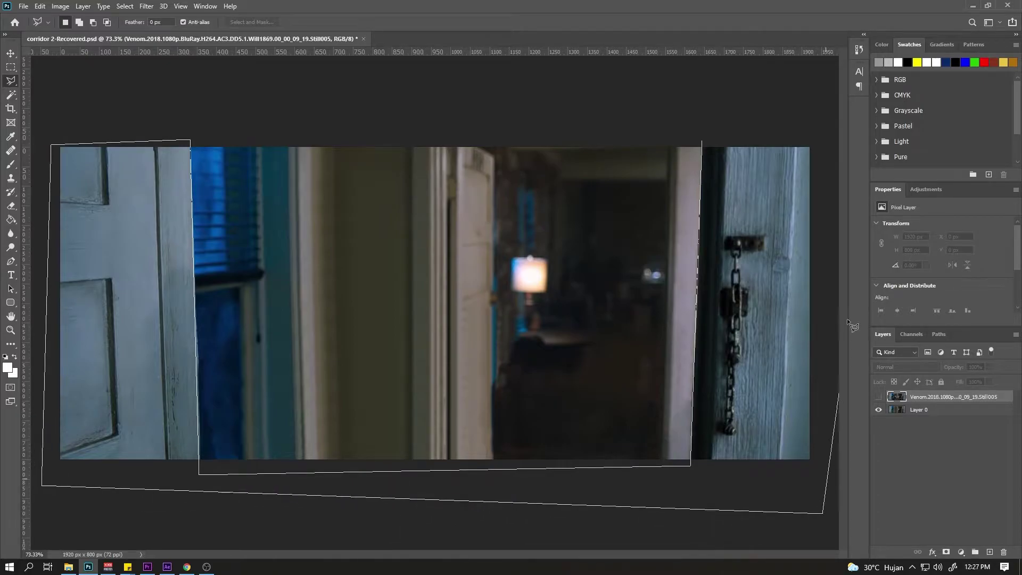
click(826, 118)
click(711, 153)
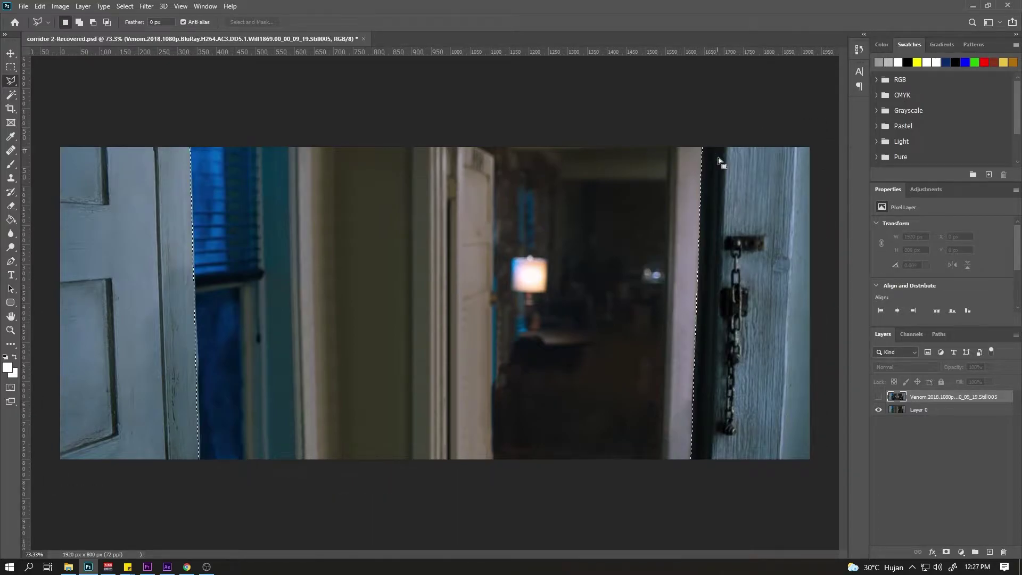
Copy the selected doors from Layer 0 onto a new layer
click(929, 409)
key(ctrl+j)
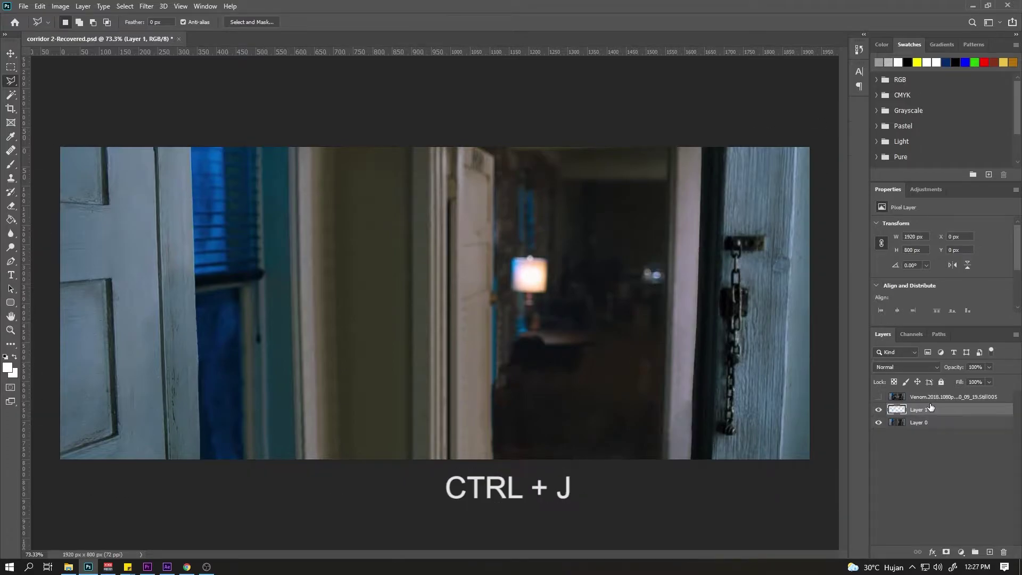
key(v)
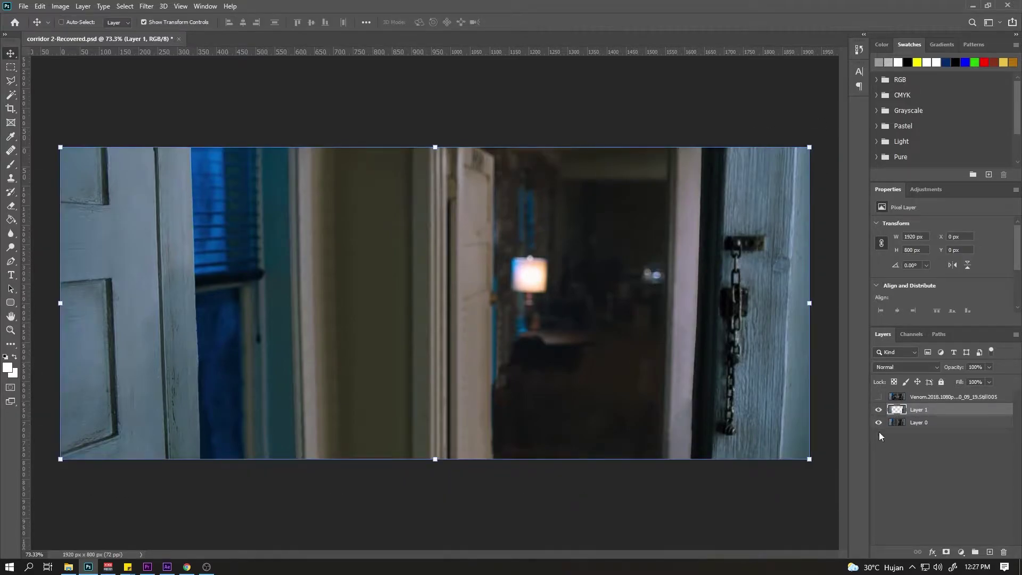
View the cut-out doors on their own, and leave only the corridor background on Layer 0 visible
click(879, 422)
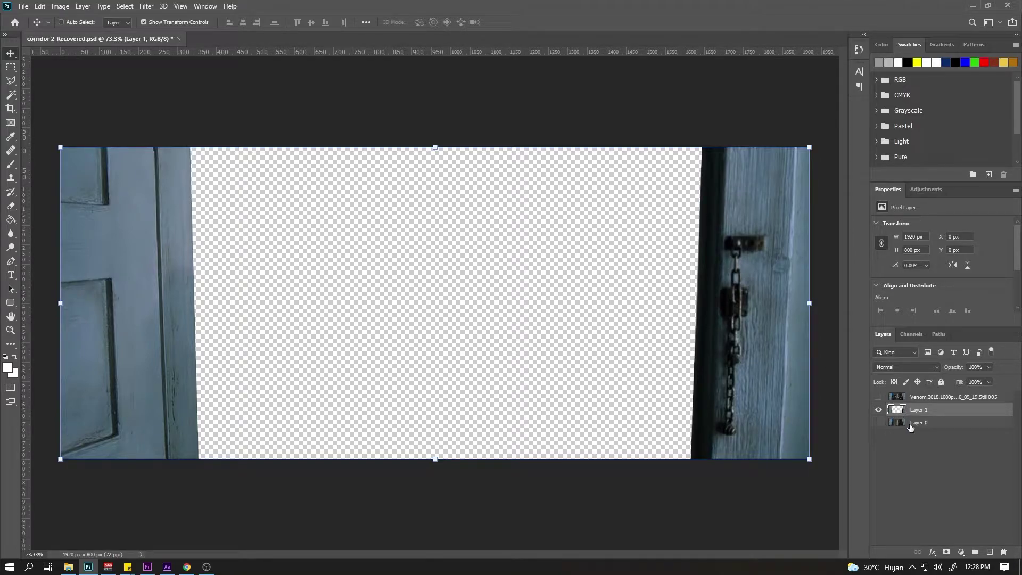
click(884, 424)
click(878, 409)
click(879, 424)
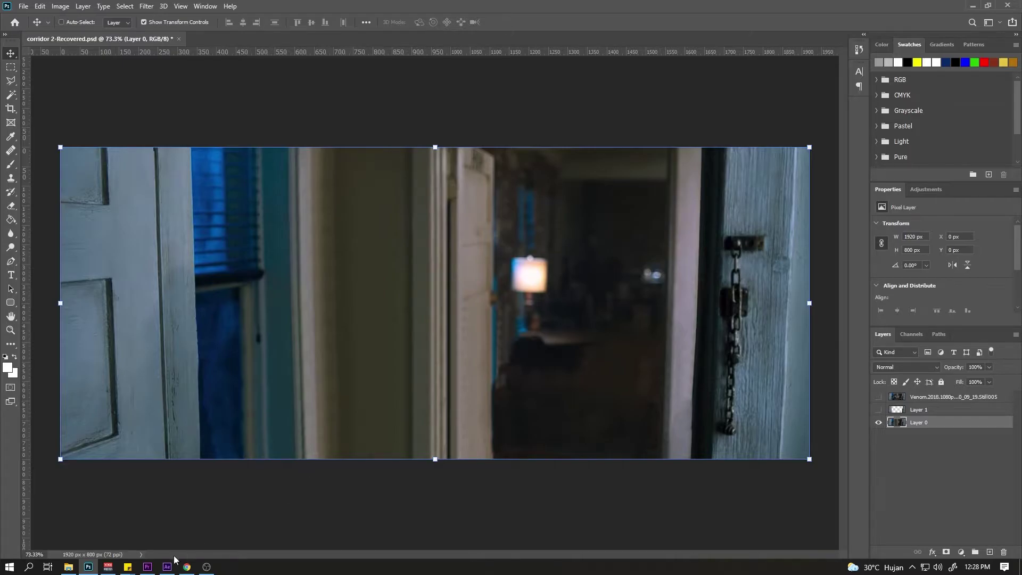
Switch to After Effects and import corridor 2.psd and door frame.psd from the VENOM folder into the project
click(147, 567)
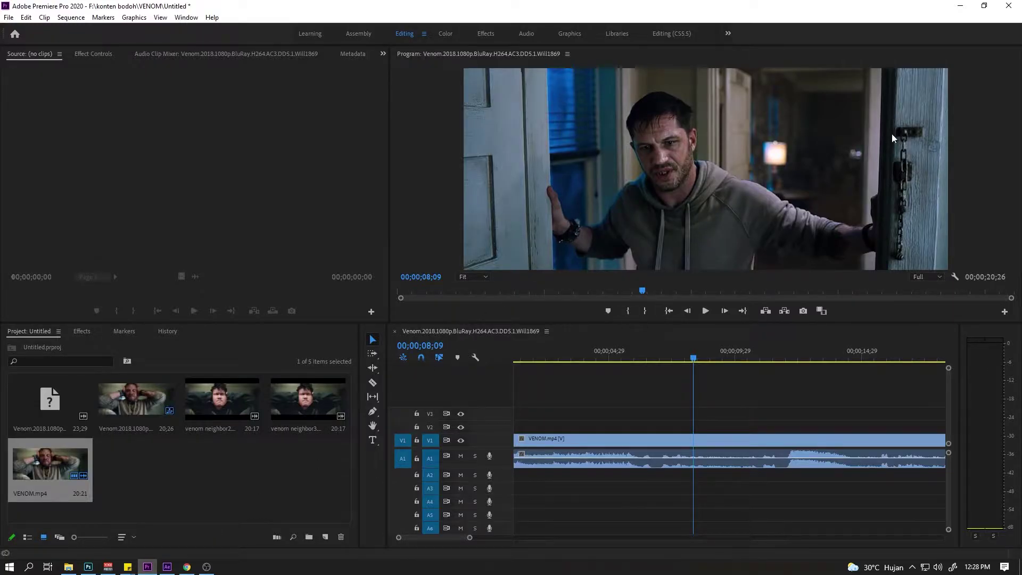
click(167, 566)
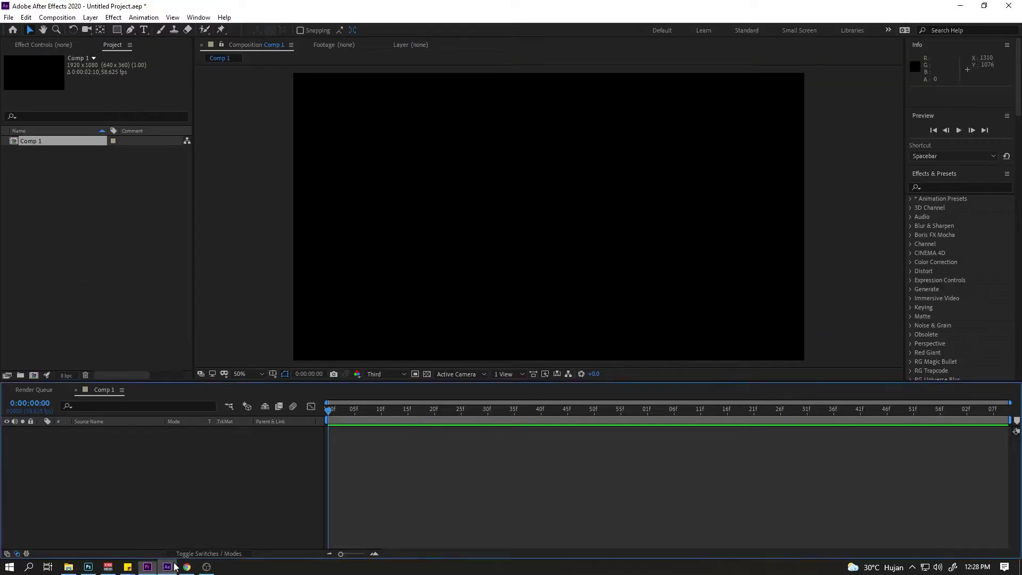
click(68, 567)
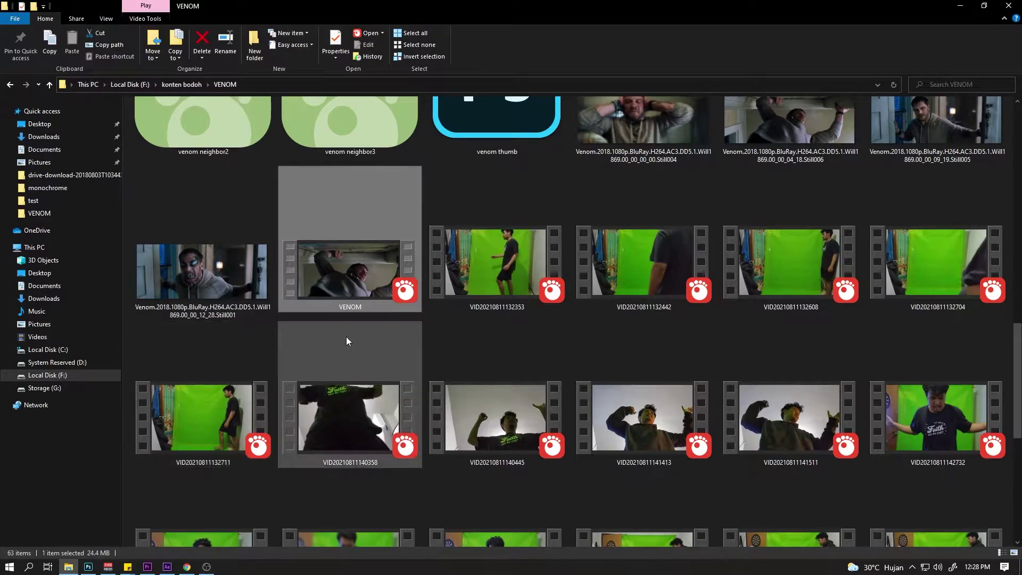
scroll(346, 336, up, 10)
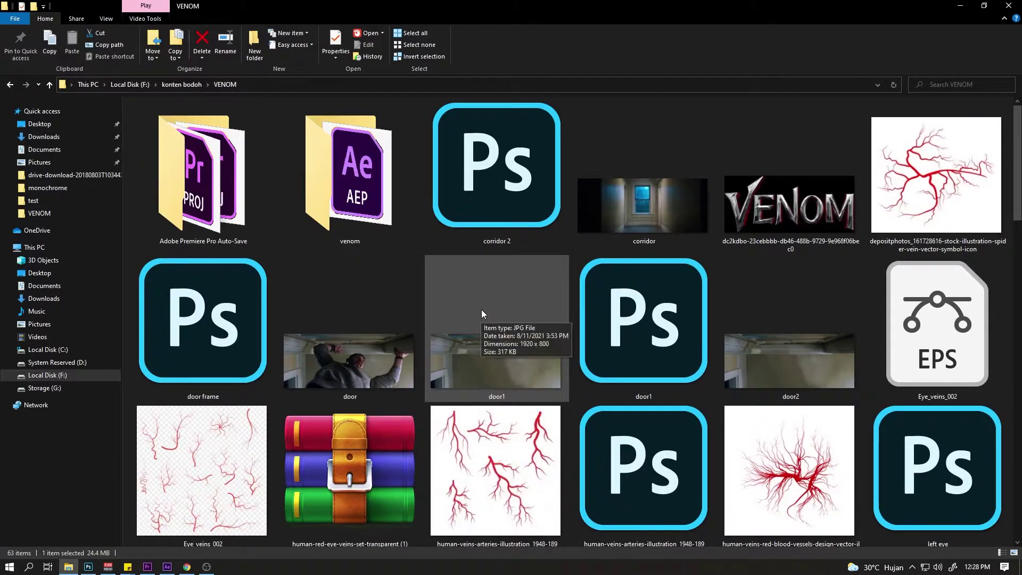
click(190, 353)
ctrl+click(466, 190)
drag(466, 190, 110, 334)
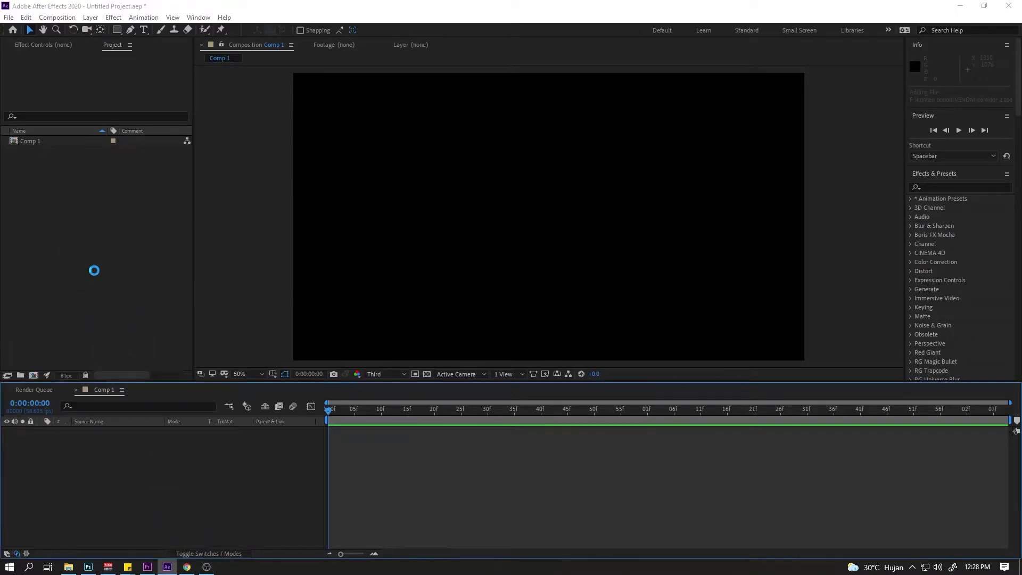
click(85, 270)
Add both PSD files to Comp 1 with door frame.psd above corridor 2.psd, and check the layers by toggling the corridor's visibility
click(40, 163)
drag(40, 163, 82, 436)
drag(43, 151, 171, 484)
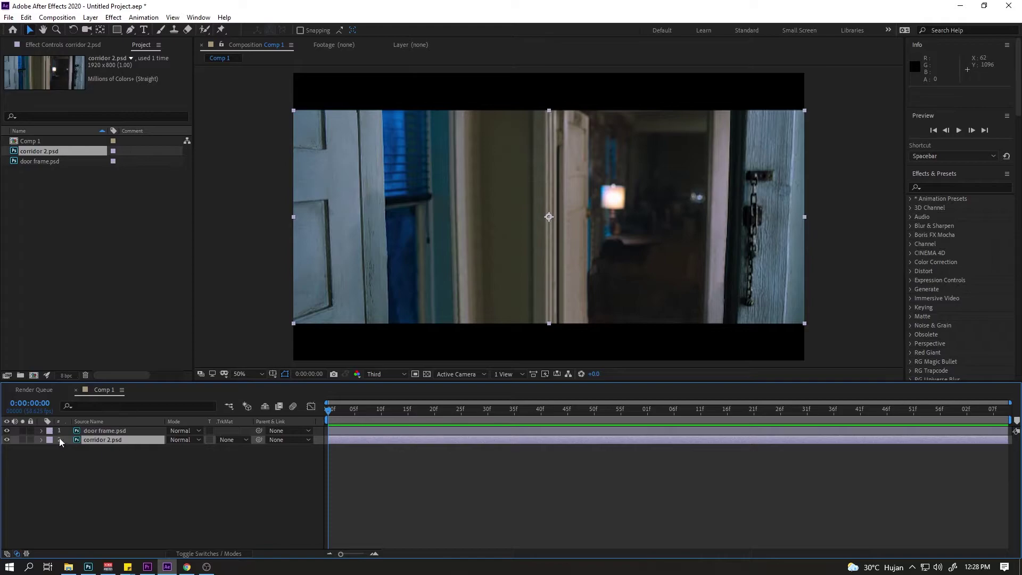
click(7, 440)
click(7, 440)
Import the green-screen clip VID20210811143121.mp4 from the VENOM folder into the After Effects project
click(70, 567)
scroll(556, 337, down, 15)
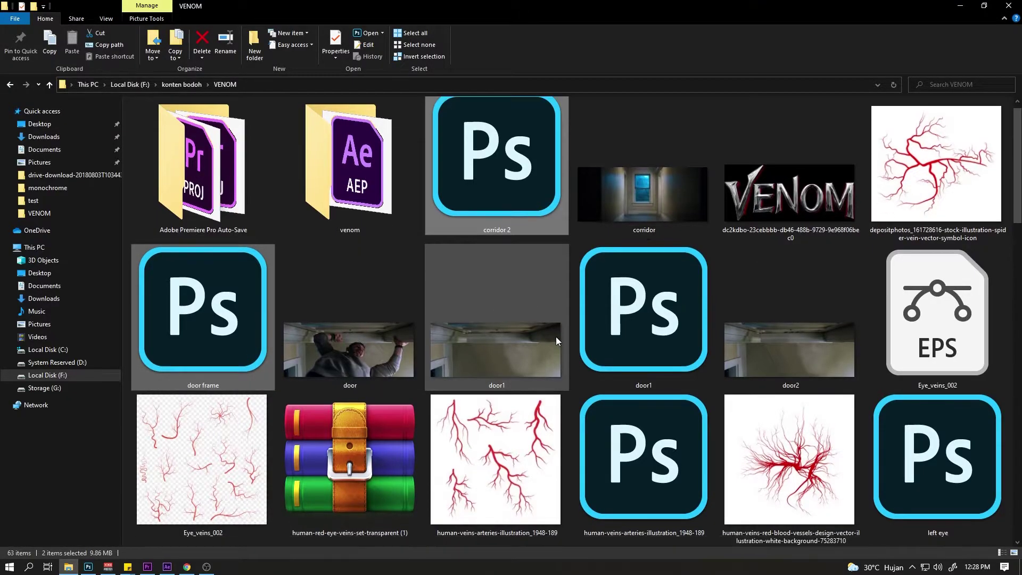
click(507, 223)
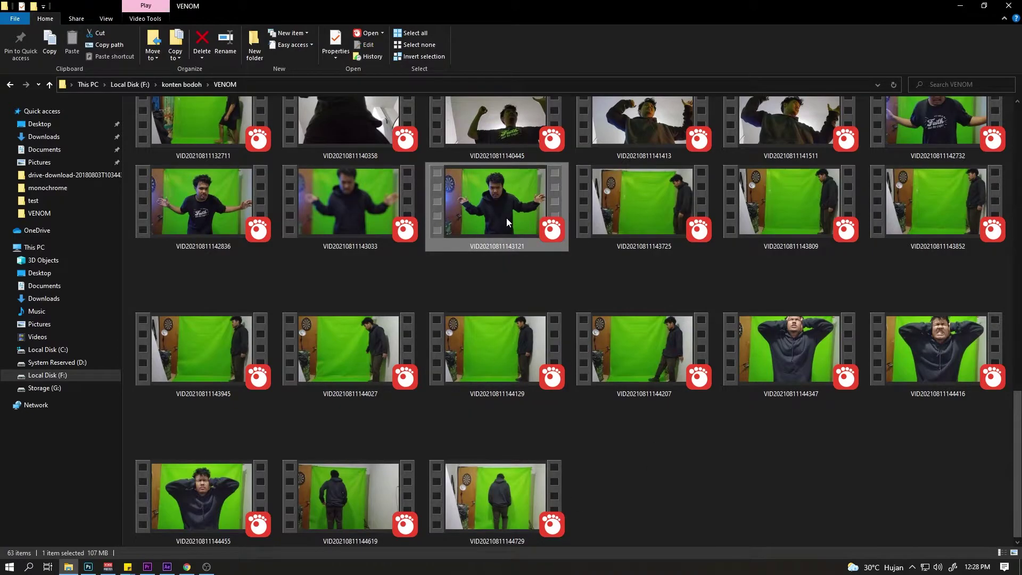
drag(507, 222, 180, 394)
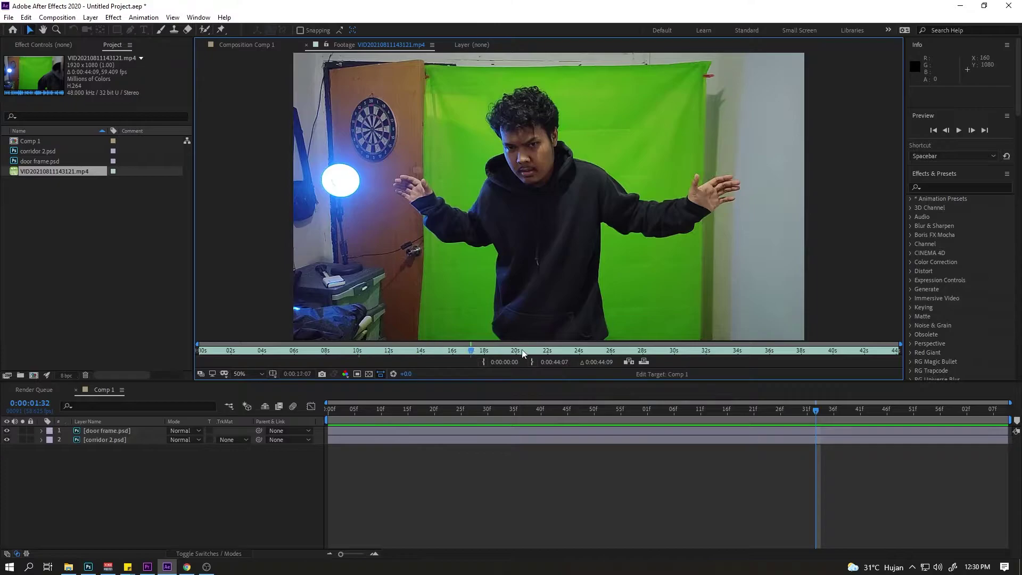
Trim the green-screen footage from 0:00:29:37 to 0:00:34:23 and place it between the door frame and corridor layers in Comp 1
click(777, 352)
drag(777, 354, 669, 354)
click(483, 362)
key(space)
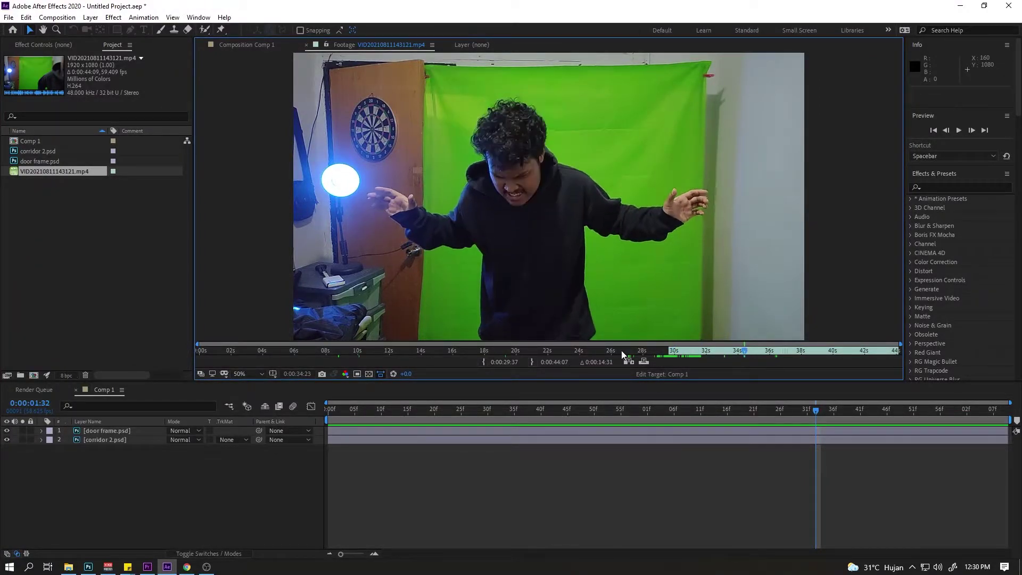
click(532, 362)
drag(65, 175, 126, 437)
drag(587, 408, 319, 423)
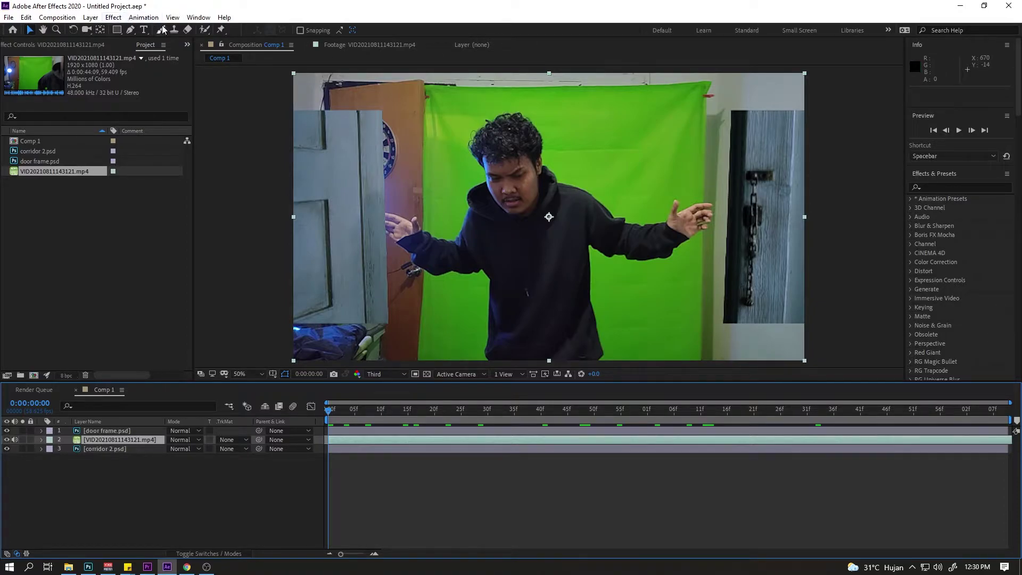
Mask the footage layer with the Pen tool, drawing a four-sided outline just inside the green screen around the actor
click(130, 30)
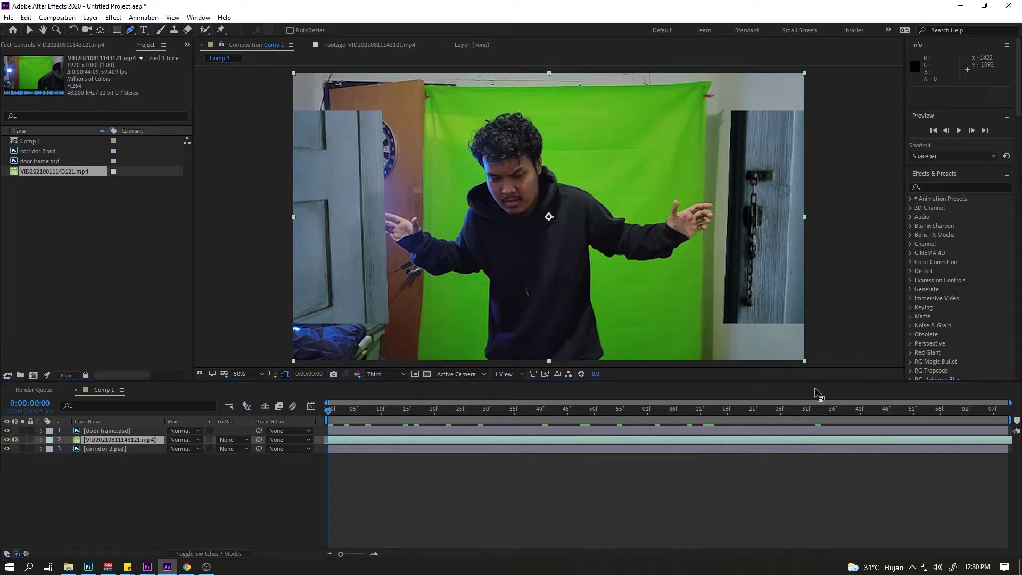
click(695, 356)
click(697, 90)
click(431, 92)
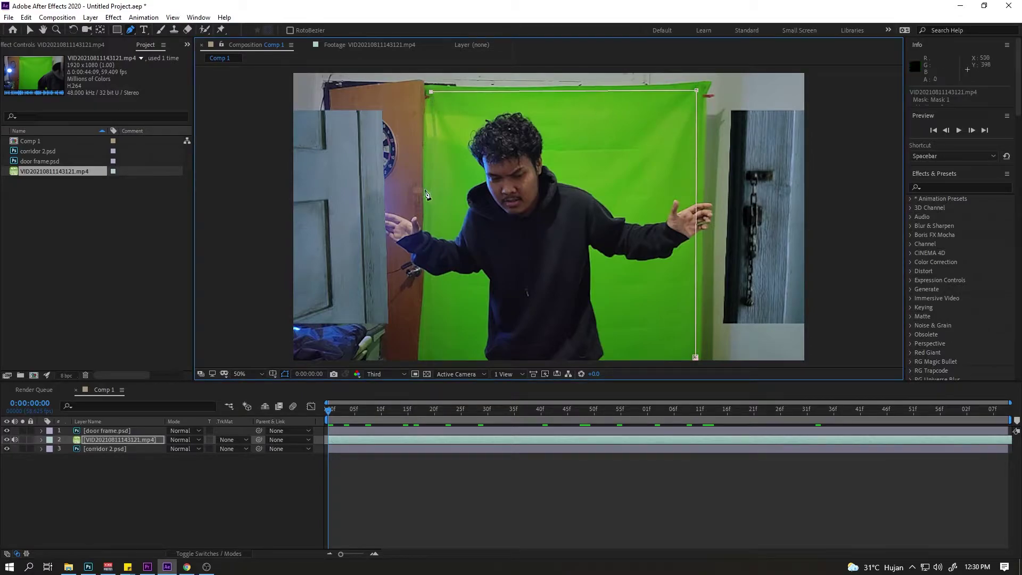
click(426, 362)
click(696, 358)
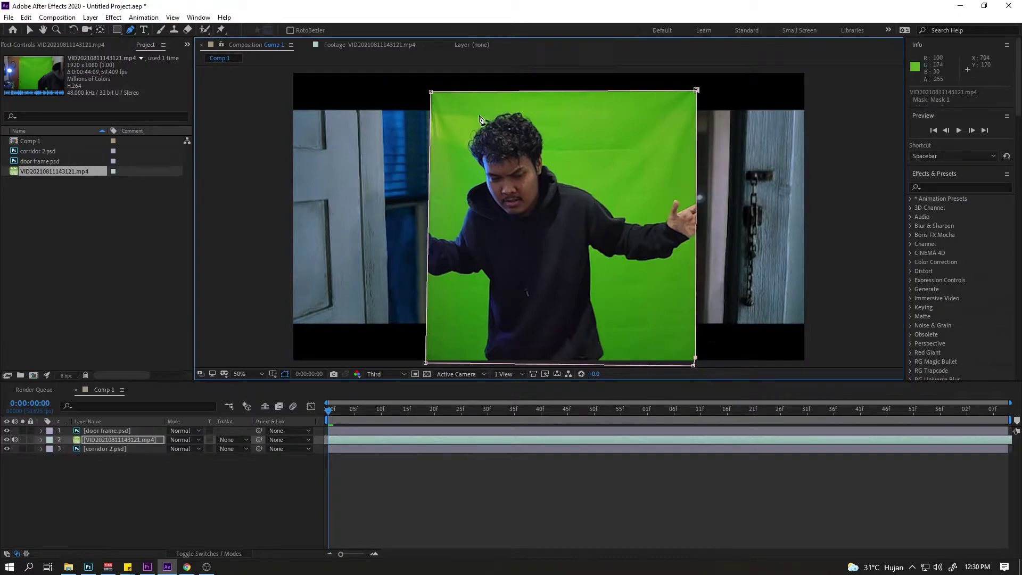
key(v)
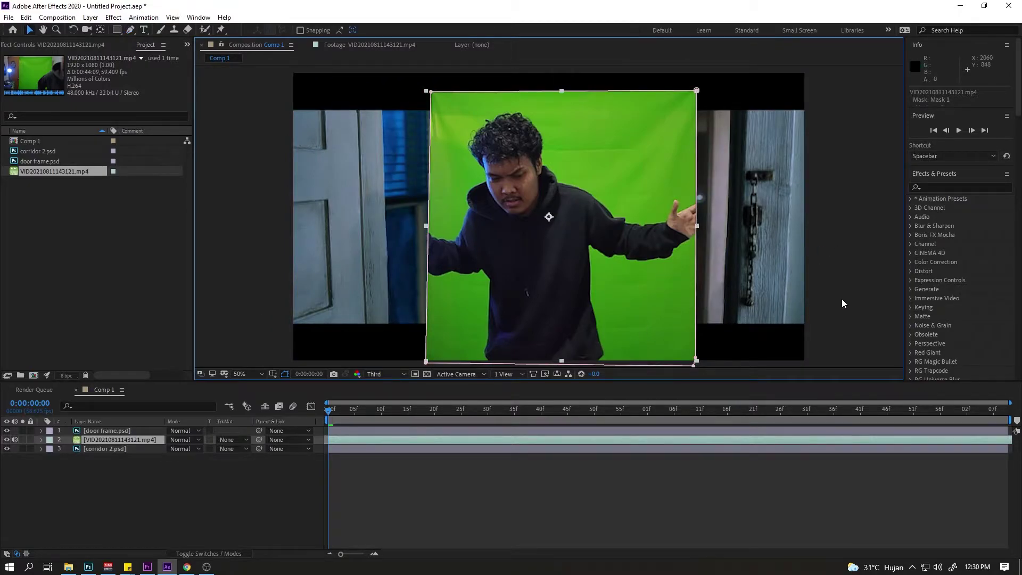
click(841, 299)
Find the Keylight + Key Cleaner + Advanced Spill Suppressor preset and apply it to the green-screen footage layer
click(961, 188)
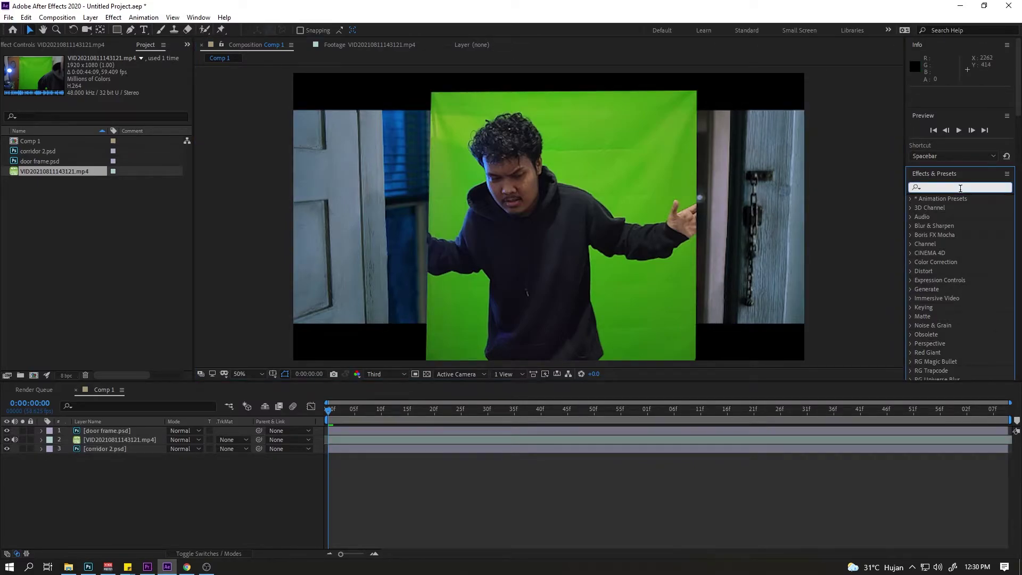
text(keylight)
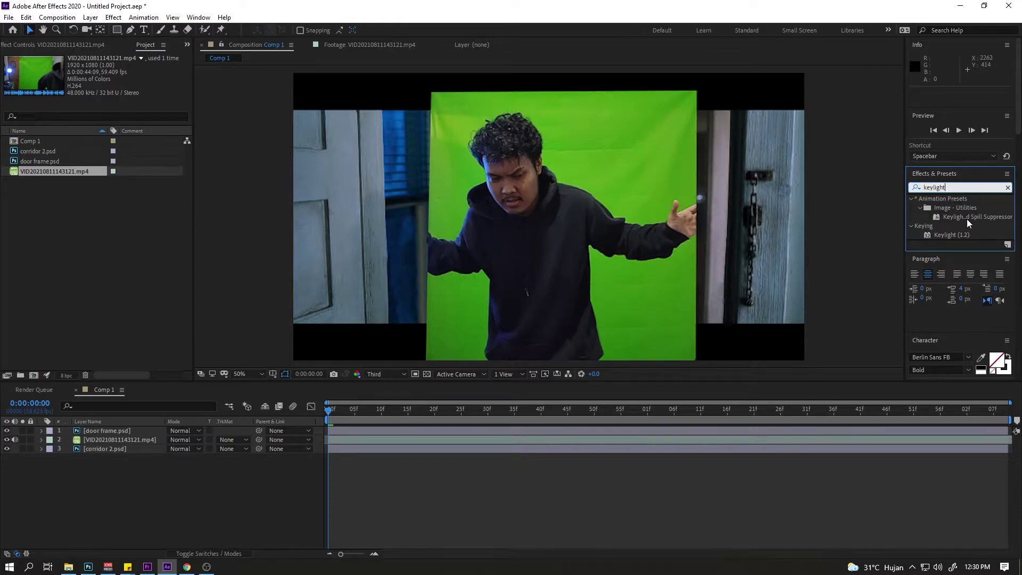
drag(966, 219, 138, 439)
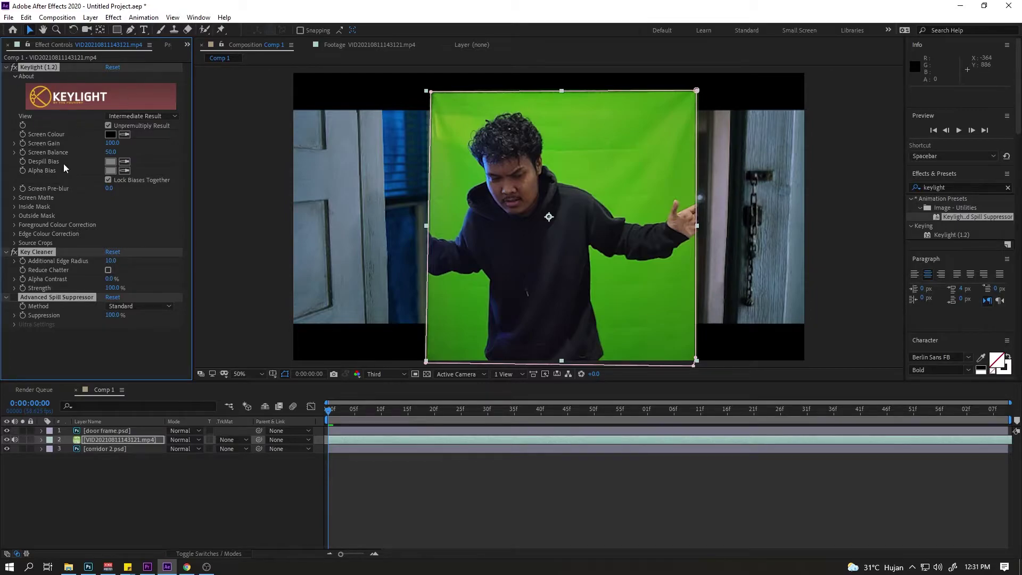
Set Keylight's Screen Colour by sampling the green backdrop beside the actor's head
click(111, 135)
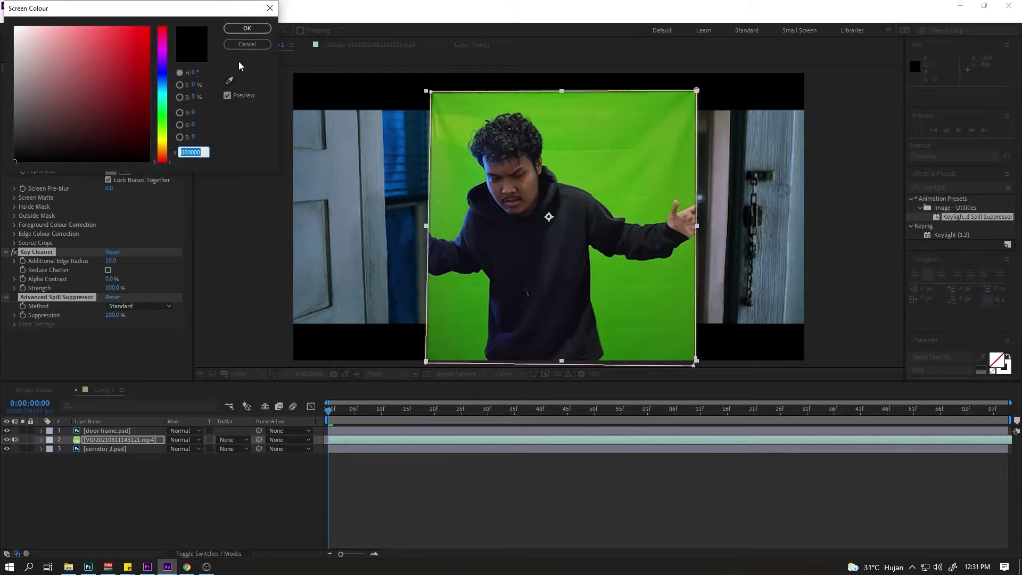
key(Escape)
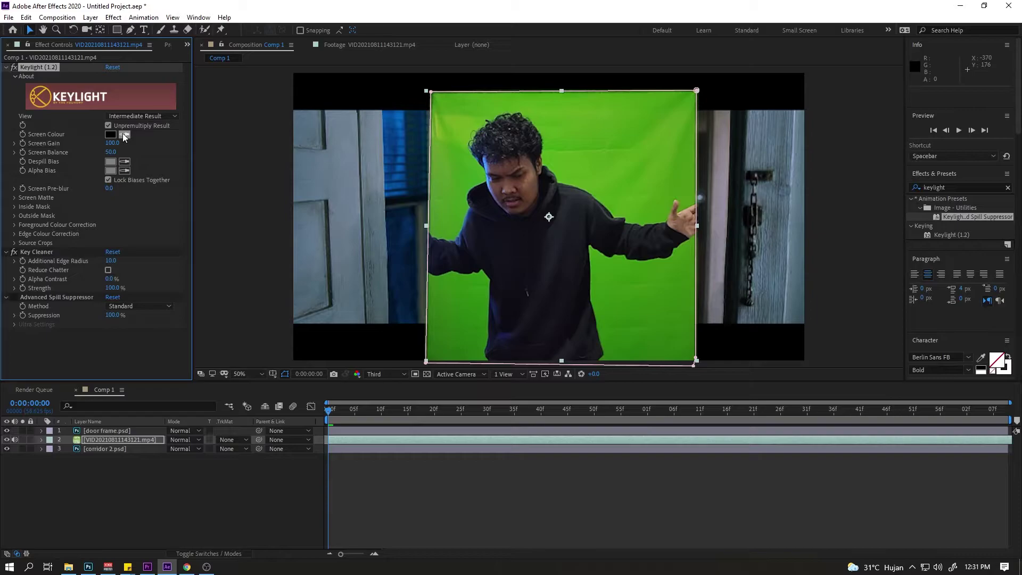
click(125, 135)
click(582, 140)
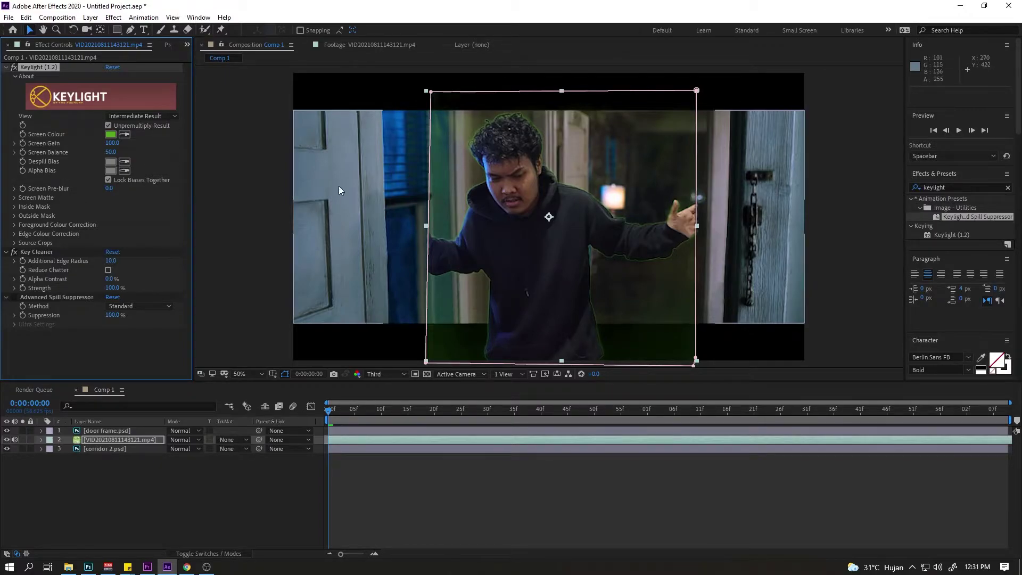
Using the Combined Matte view, set Keylight's Clip Black to 35 and Clip White to 83, and restore the Intermediate Result view
click(15, 198)
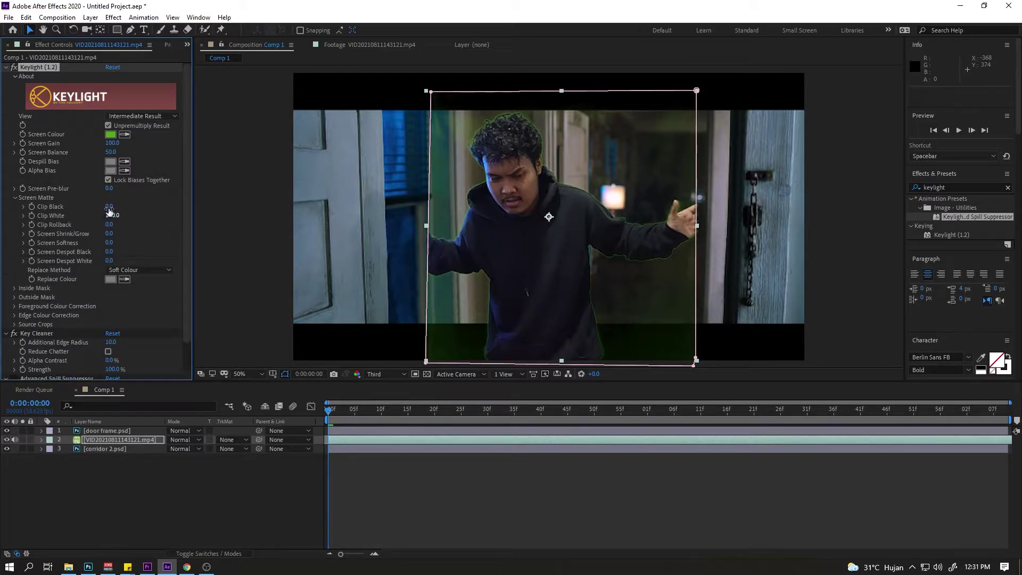
click(137, 115)
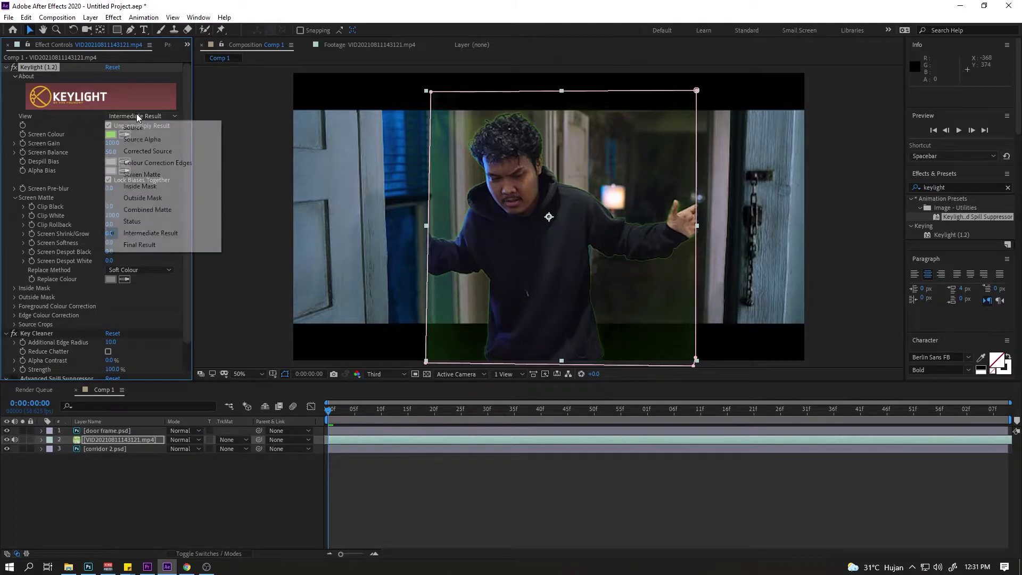
click(141, 210)
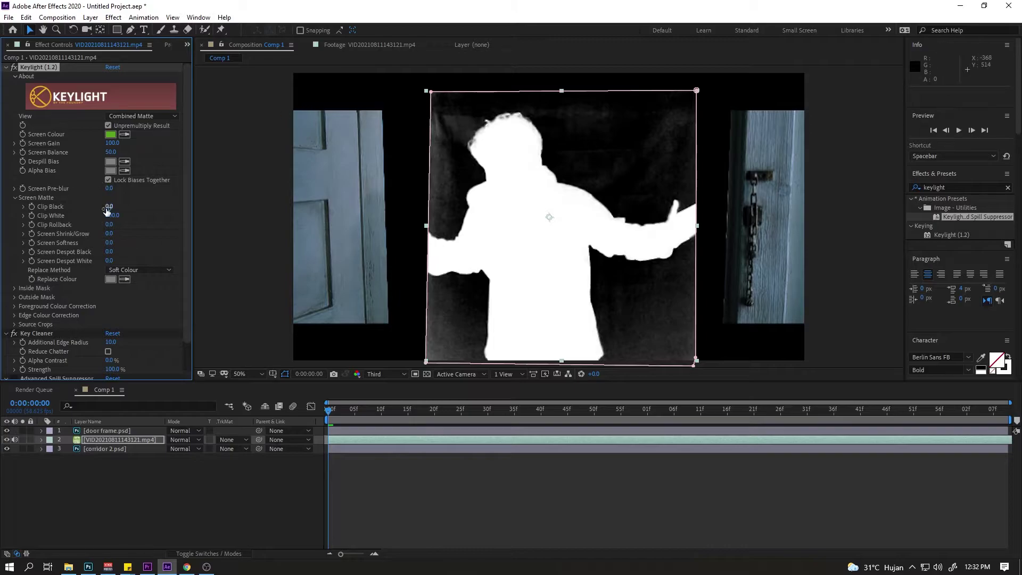
drag(111, 219, 121, 220)
key(ctrl+z)
drag(113, 208, 130, 214)
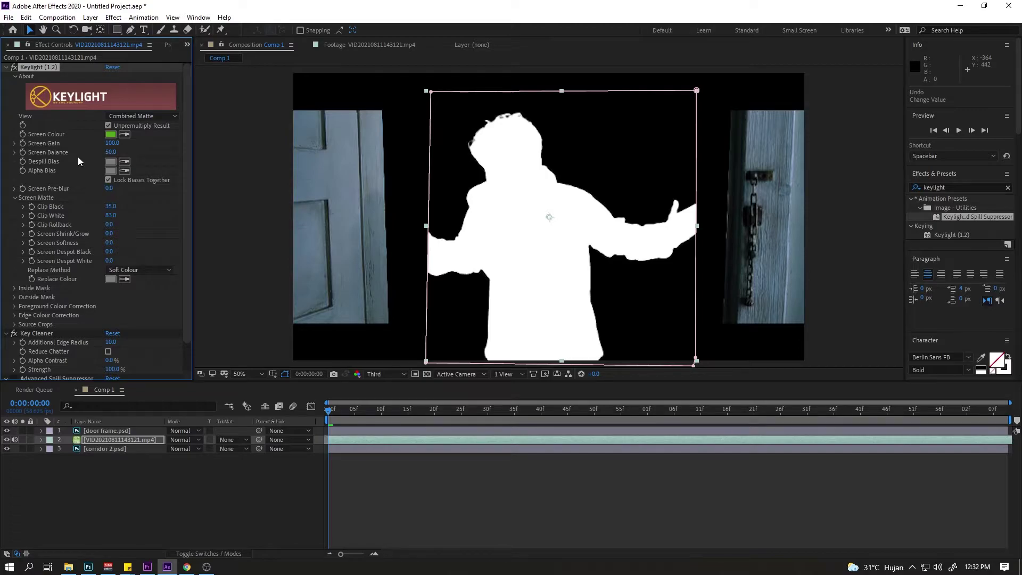
click(119, 115)
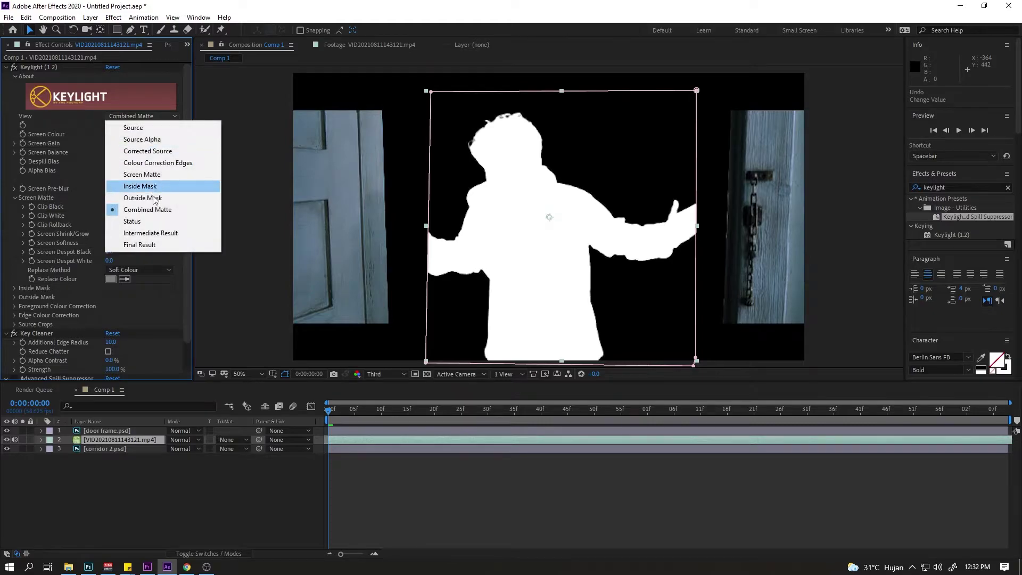
click(153, 234)
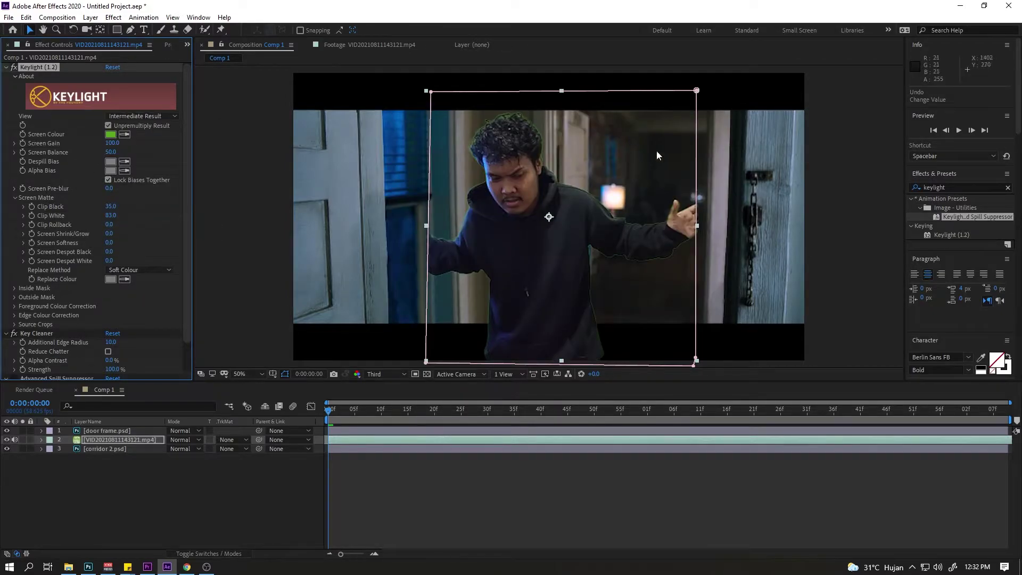
scroll(644, 190, up, 1)
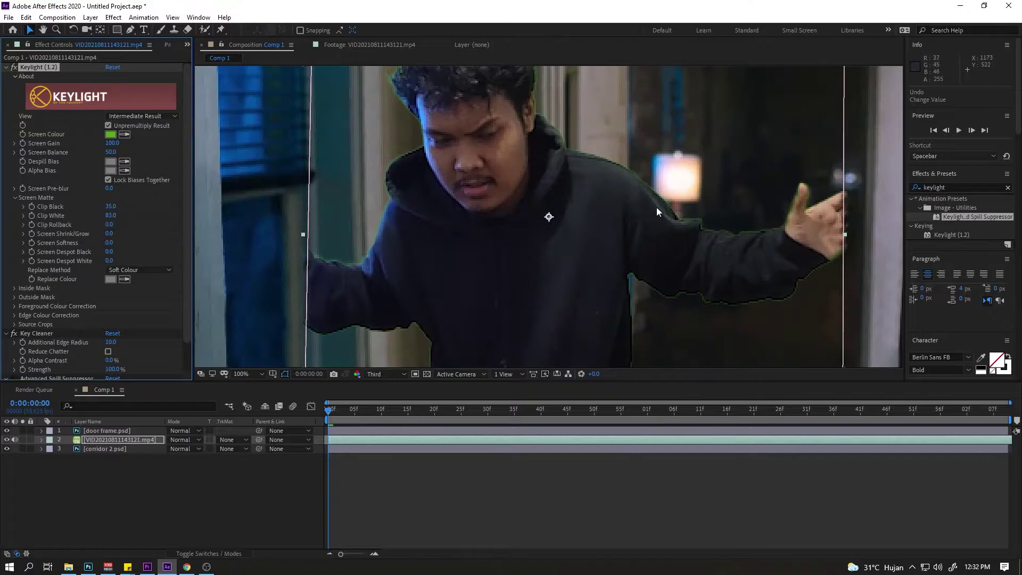
scroll(458, 197, down, 1)
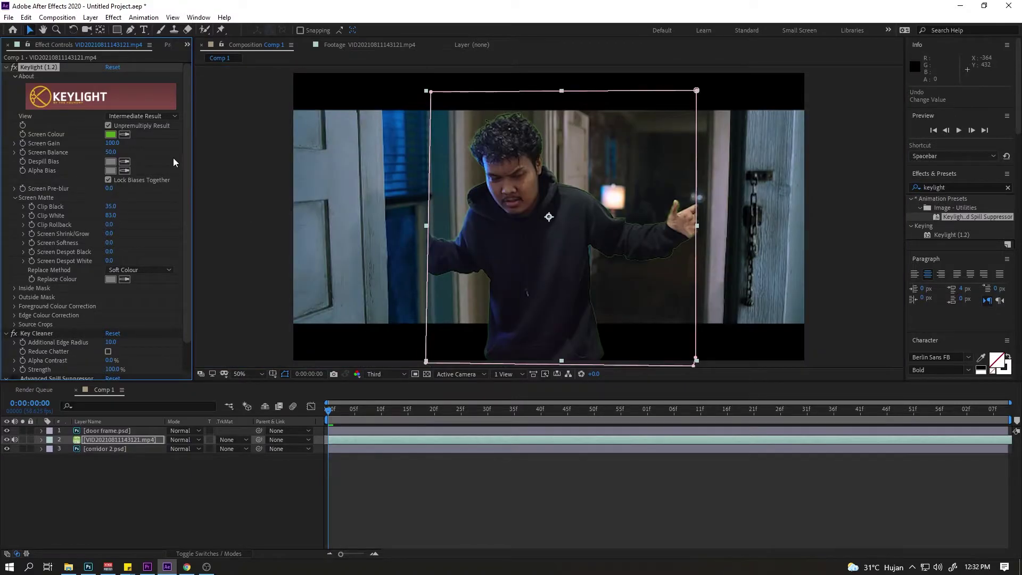
Turn off the Key Cleaner effect and set Keylight's Screen Shrink/Grow to -4.6 to tighten the actor's edges
scroll(85, 218, down, 2)
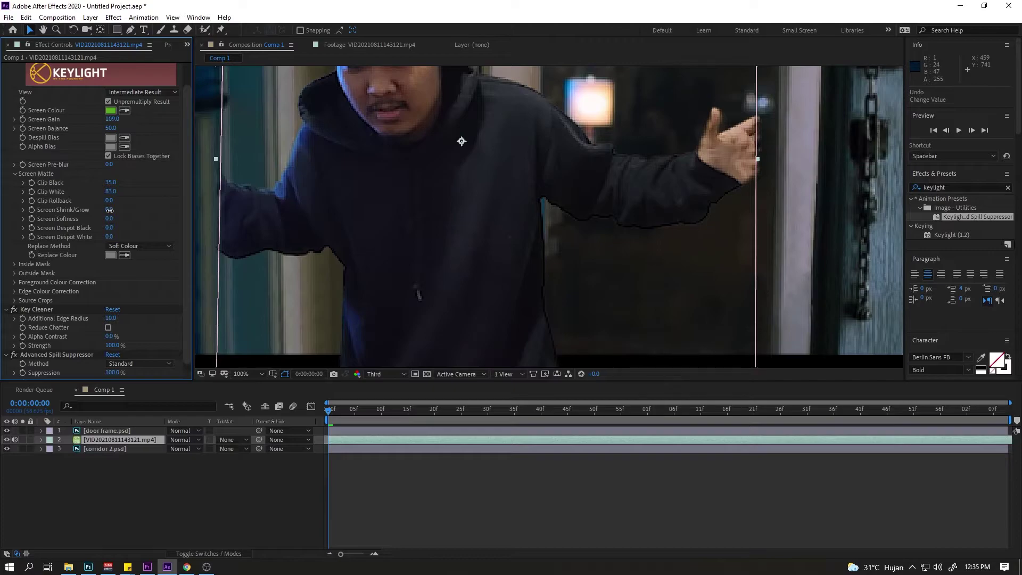
drag(109, 210, 95, 209)
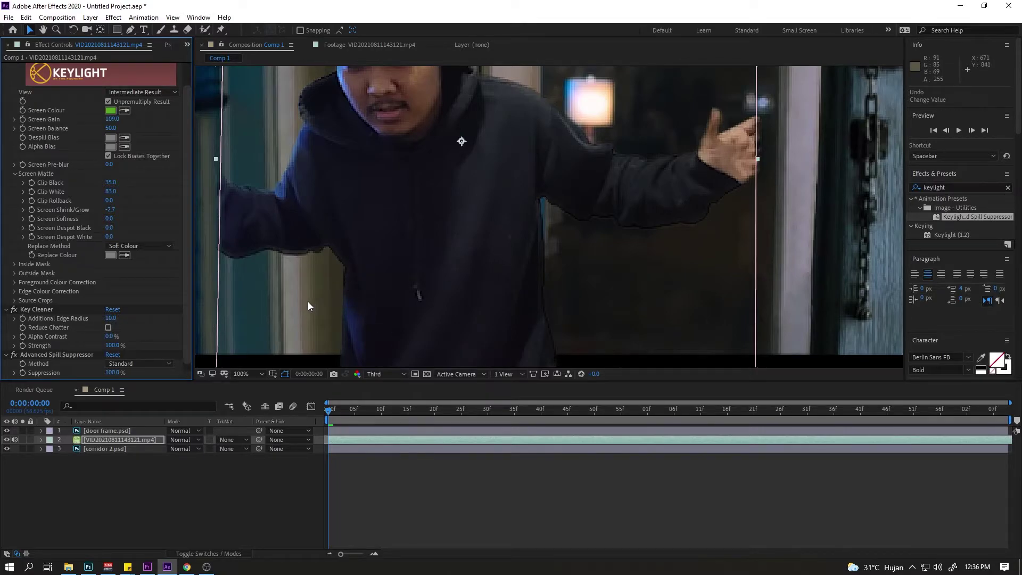
click(14, 310)
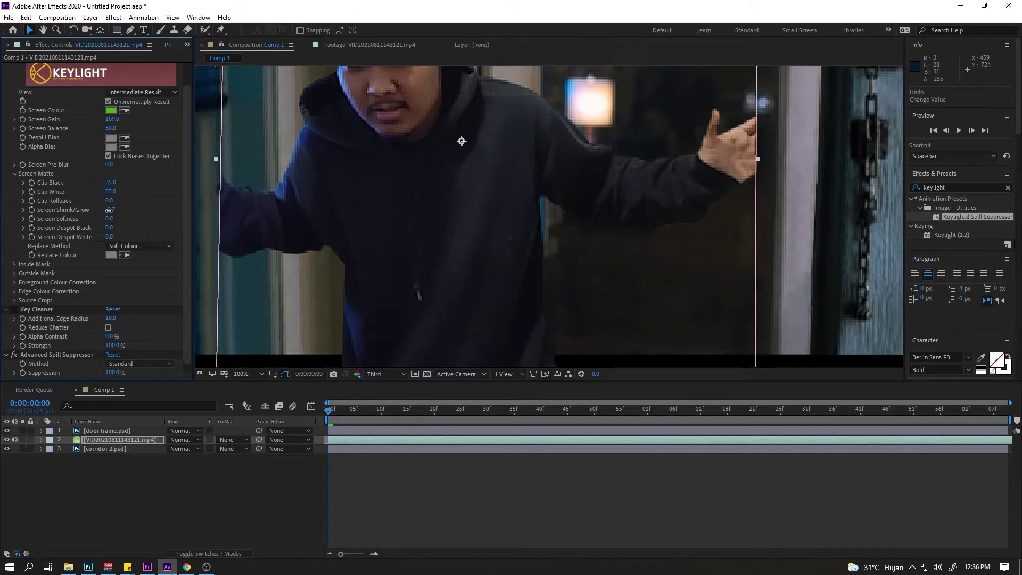
drag(109, 210, 97, 210)
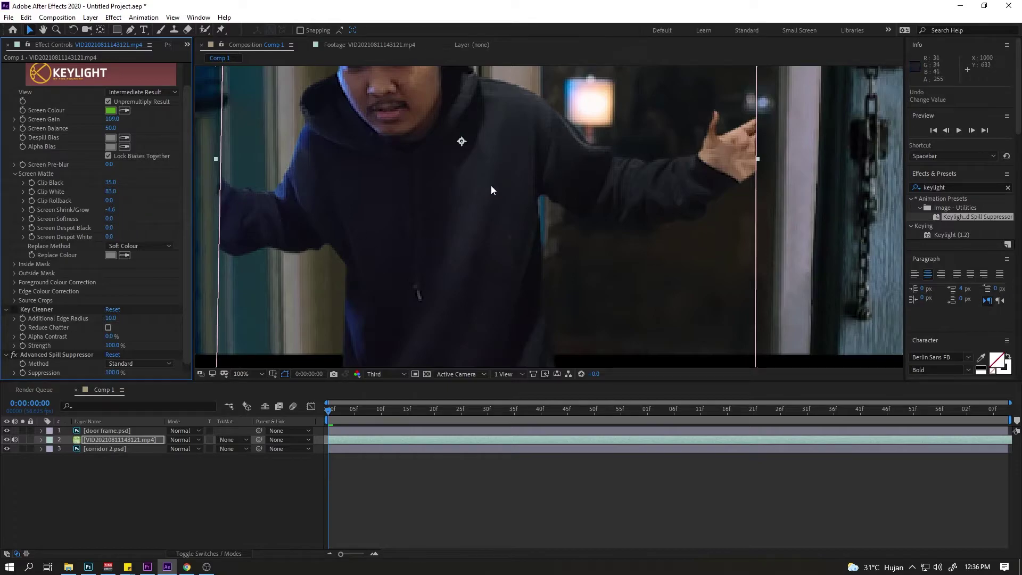
Inspect the keyed actor's edges against the corridor in the whole frame, with the footage layer and its effect settings selected
key(comma)
drag(448, 136, 440, 199)
scroll(445, 184, up, 1)
scroll(432, 229, down, 1)
drag(424, 250, 422, 205)
click(96, 438)
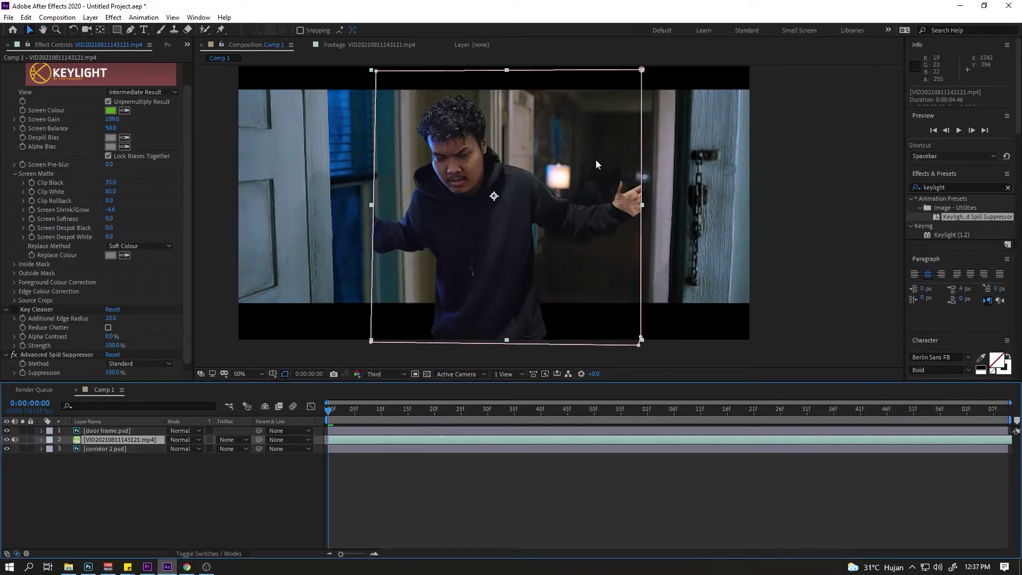
scroll(162, 343, down, 1)
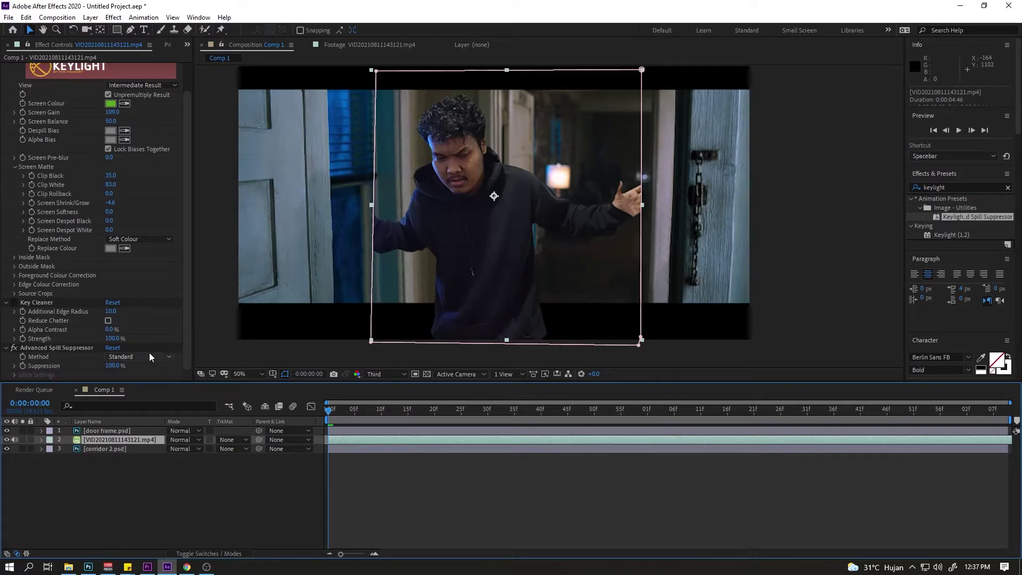
Scale the keyed footage layer to 130% and move the actor lower in the doorway, to a position of about 934, 656
key(s)
drag(183, 451, 197, 450)
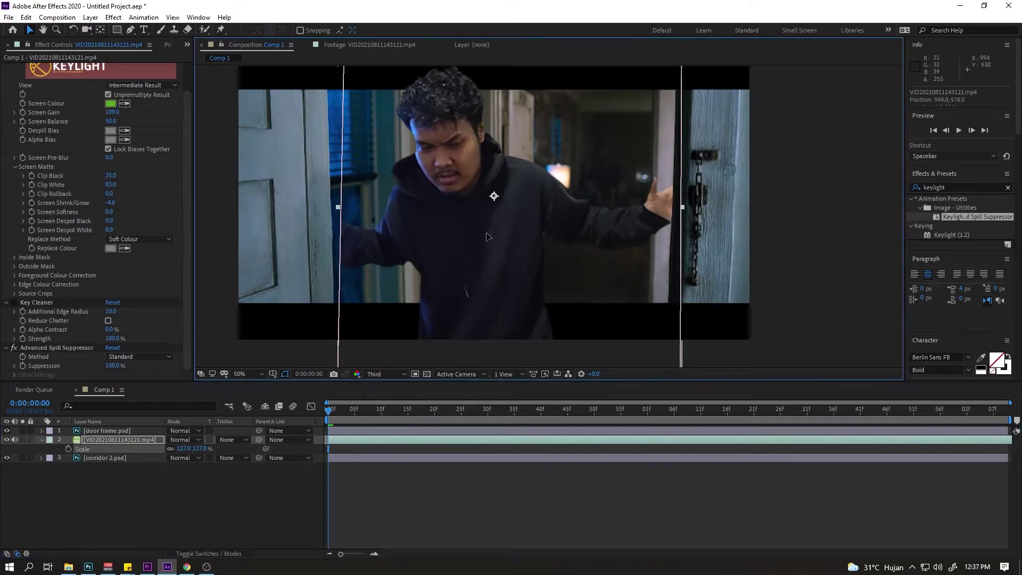
drag(468, 219, 462, 247)
drag(178, 449, 180, 451)
click(814, 275)
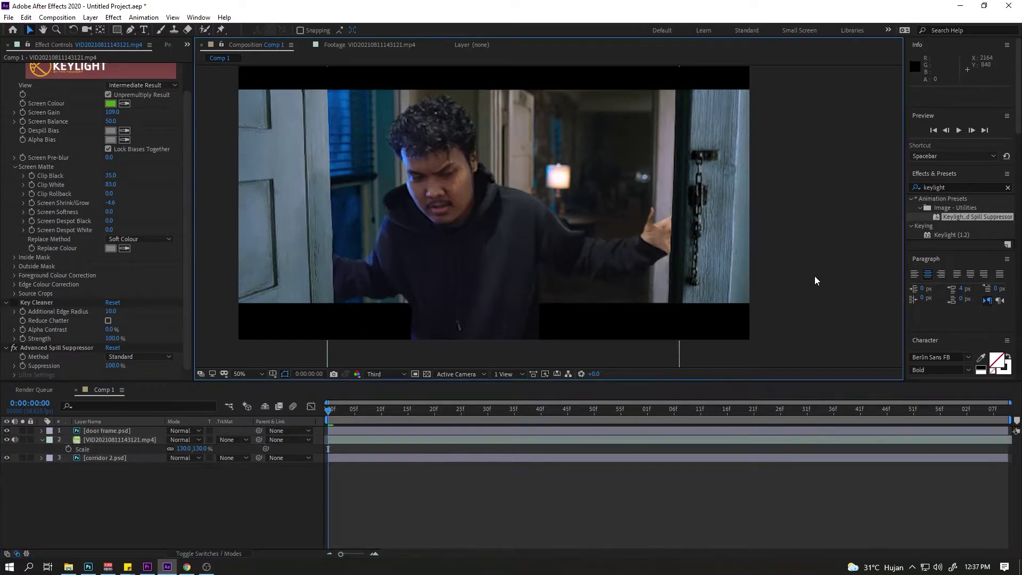
click(465, 252)
click(710, 307)
Draw a rectangular mask on the footage layer over the lower black bar and set the mask mode to Subtract
click(112, 443)
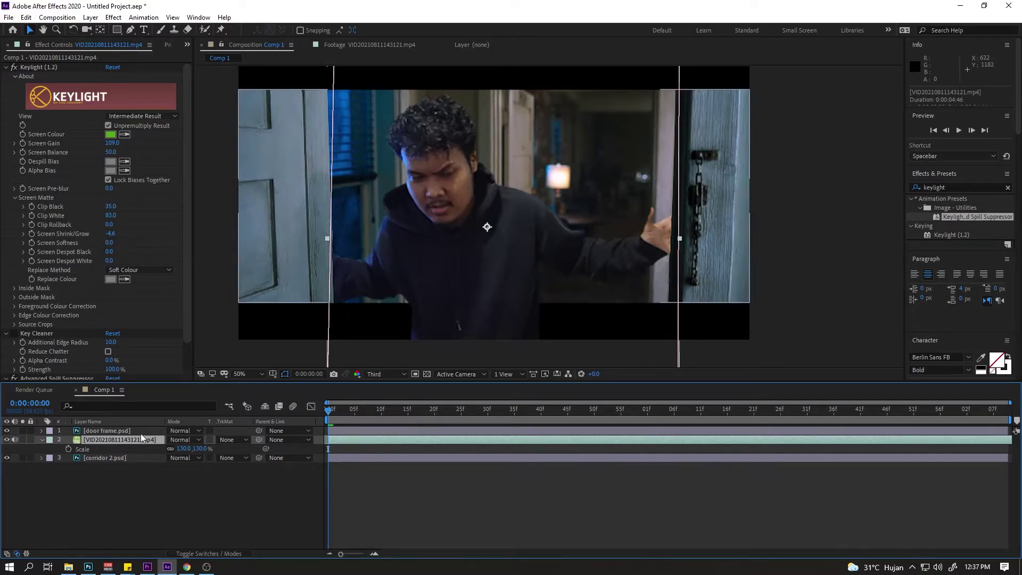
click(119, 30)
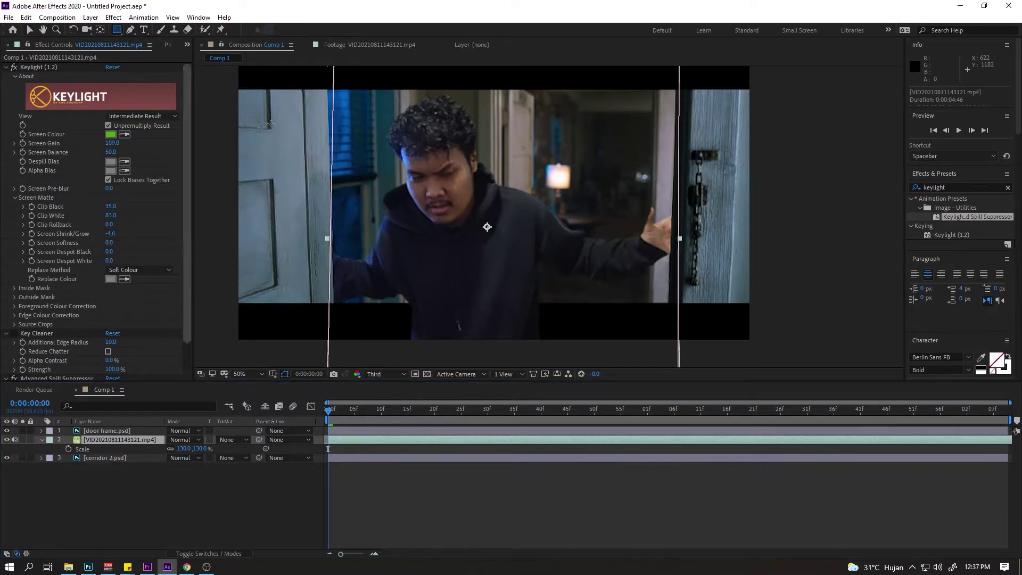
scroll(548, 210, down, 2)
drag(382, 320, 694, 259)
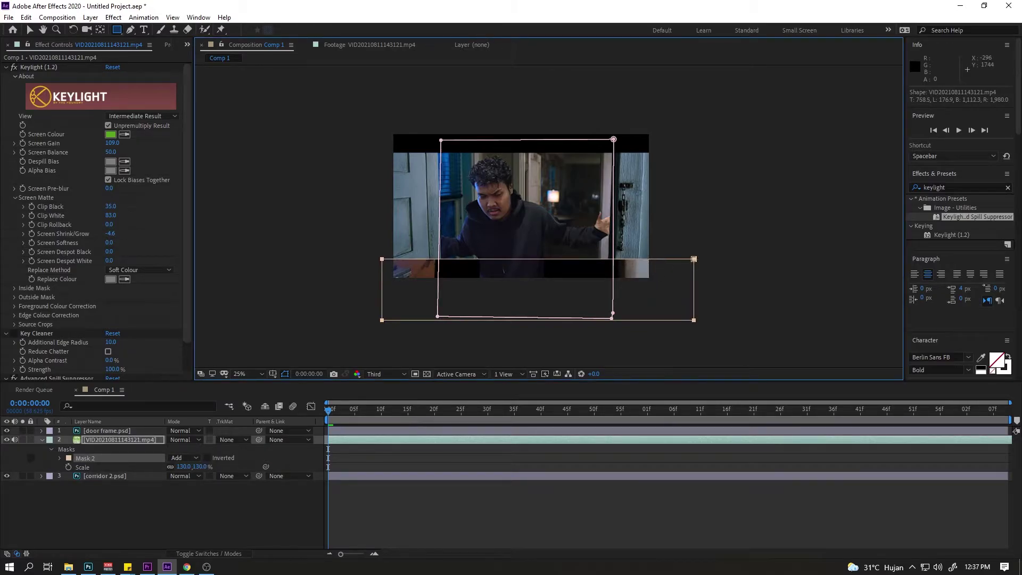
click(59, 459)
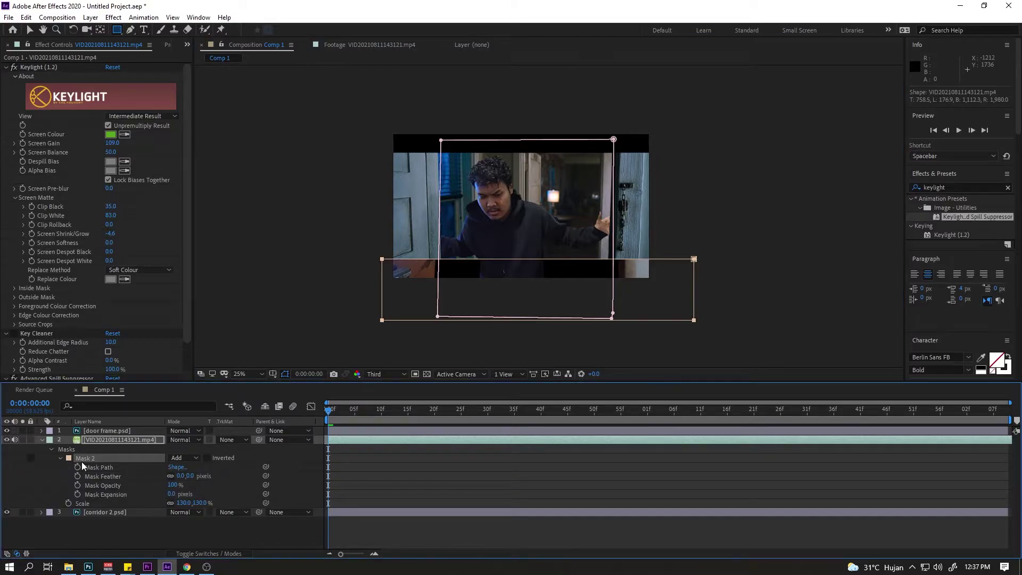
click(184, 459)
click(197, 493)
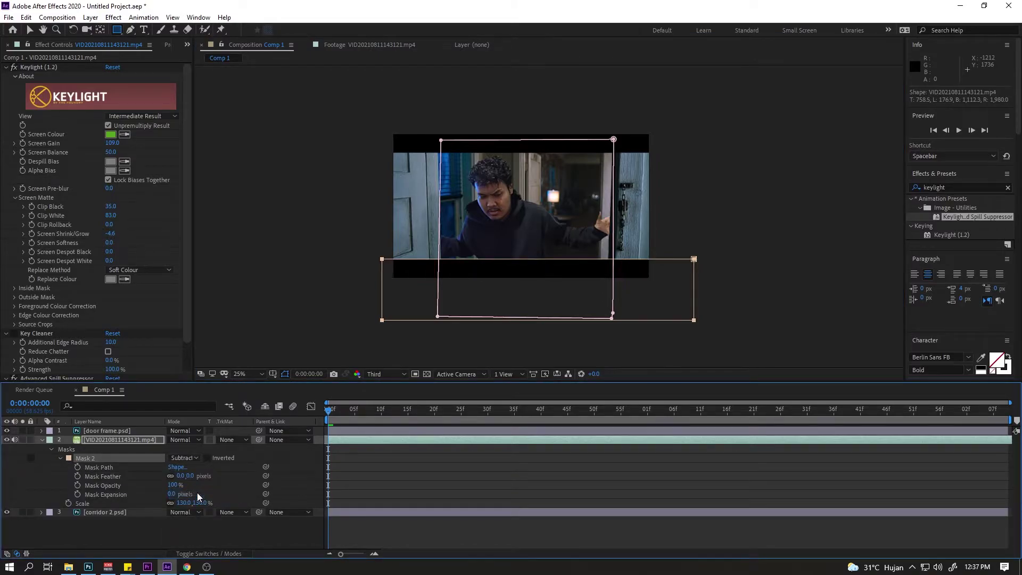
key(v)
click(798, 247)
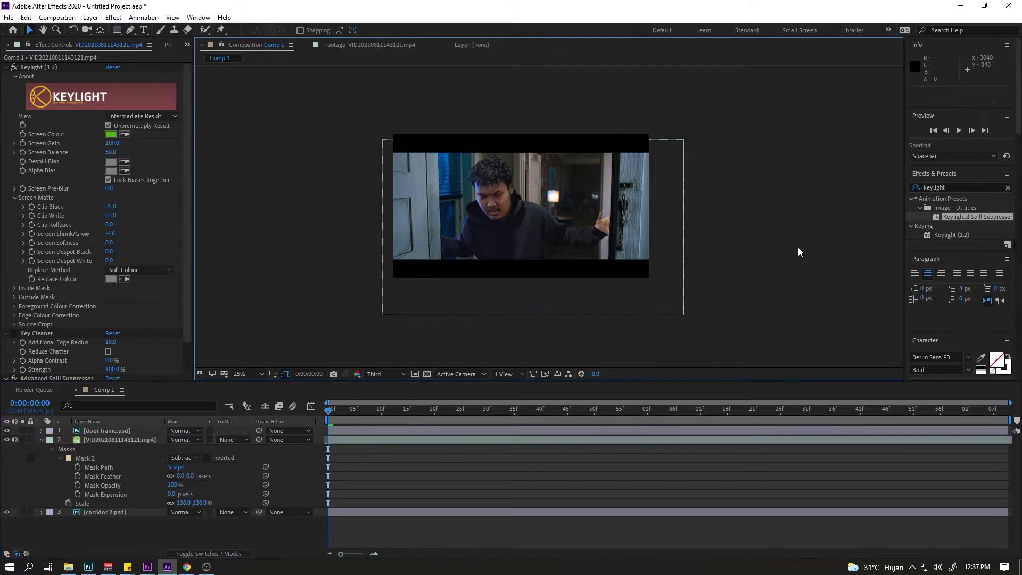
Apply Lumetri Color to the footage layer and pull the midpoint of its RGB curve down slightly
scroll(514, 259, up, 2)
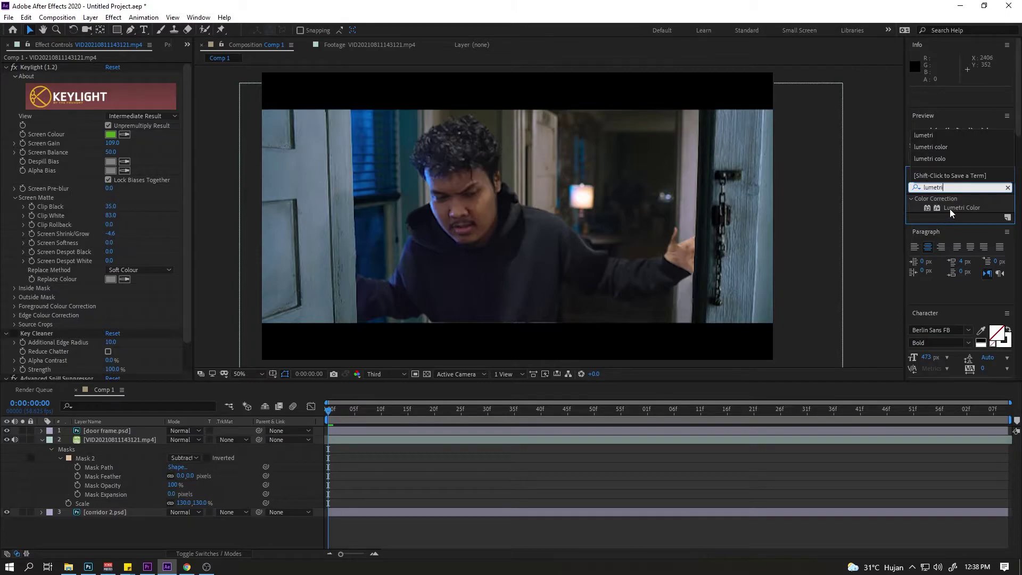
drag(949, 208, 105, 443)
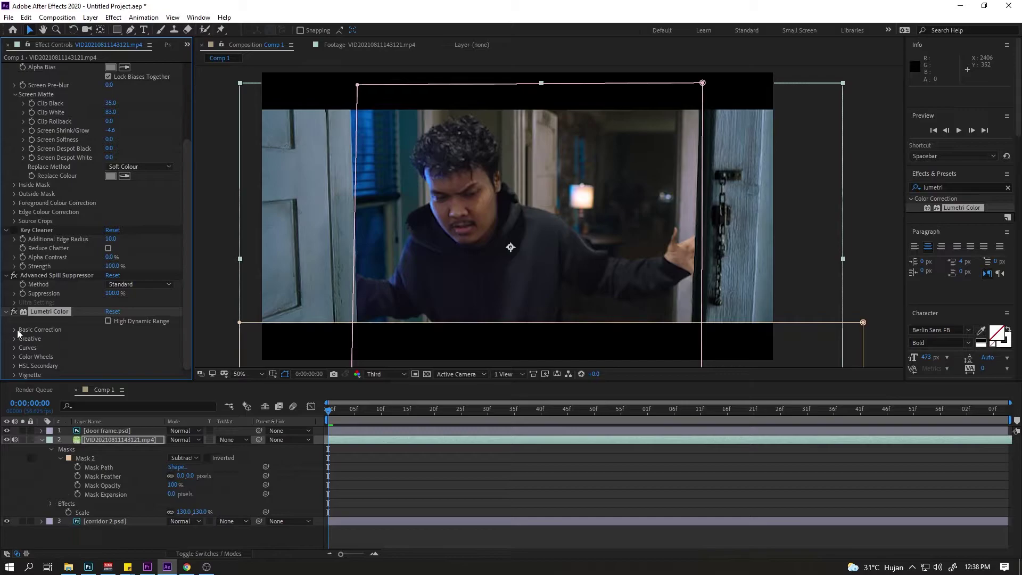
click(14, 348)
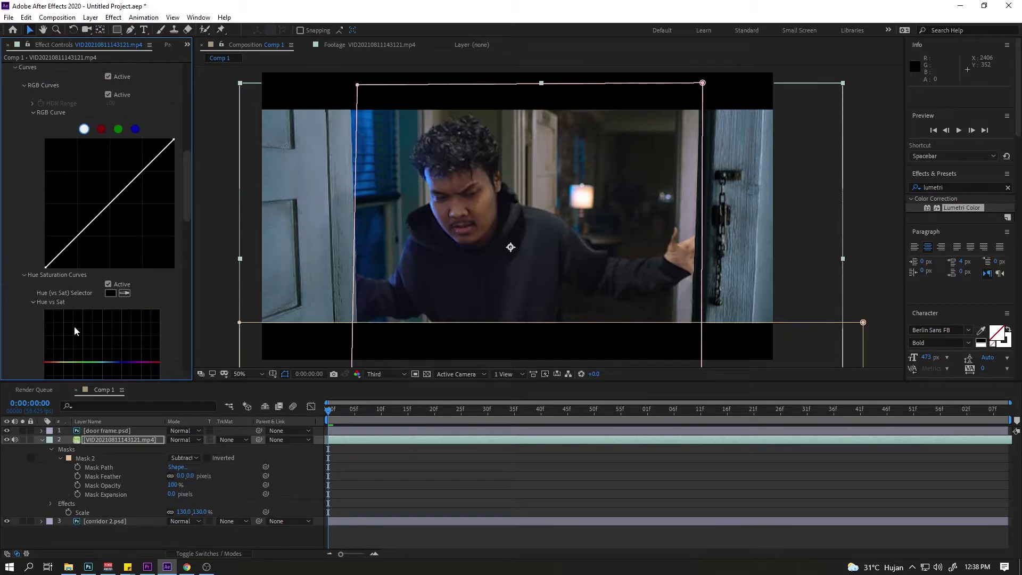
click(105, 209)
drag(105, 211, 108, 211)
Shift the actor's blue tones by adding points to Lumetri's Hue vs Hue curve and raising the blue one slightly
drag(186, 206, 181, 251)
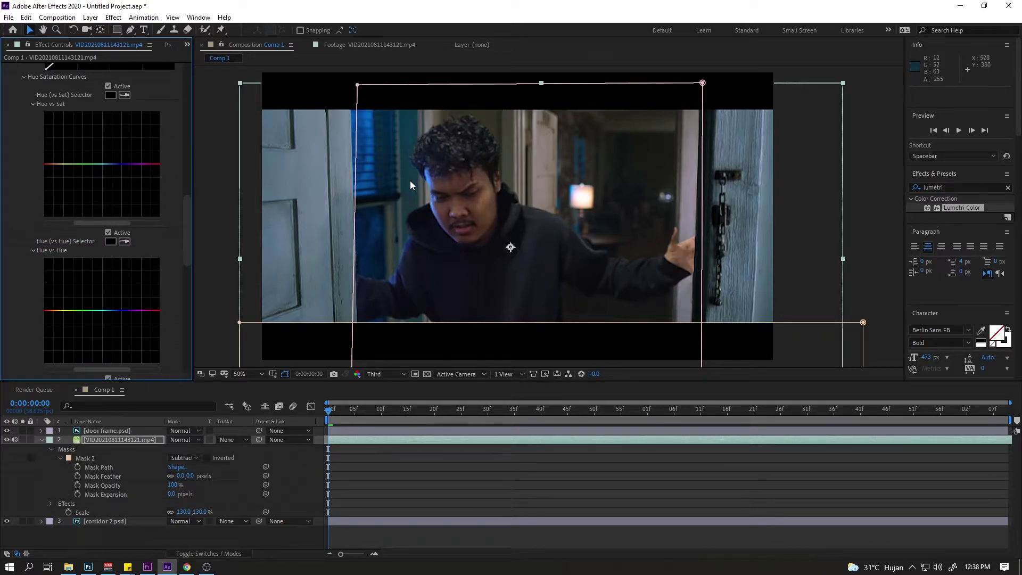
scroll(100, 321, down, 1)
click(95, 286)
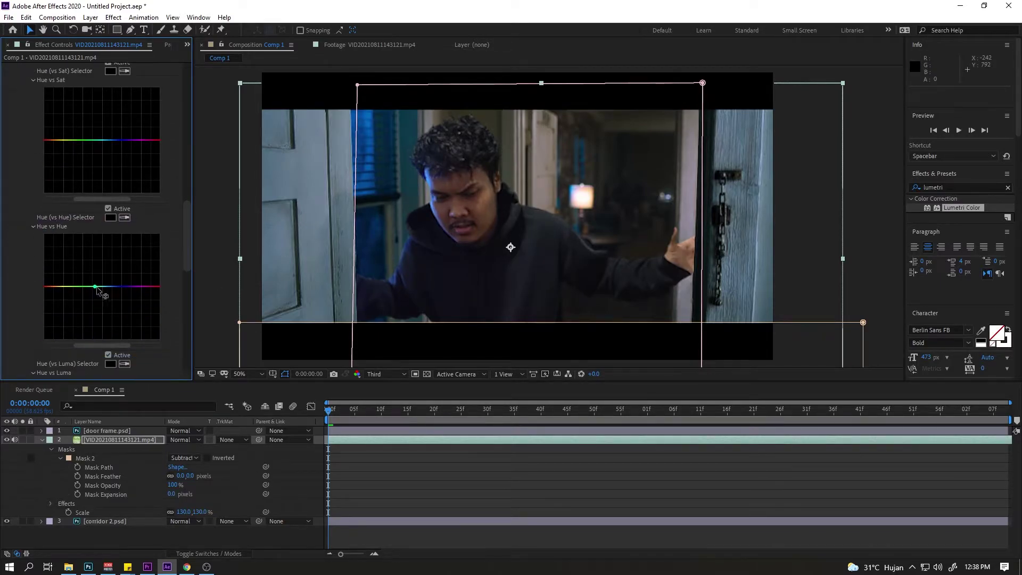
drag(111, 287, 111, 281)
click(879, 228)
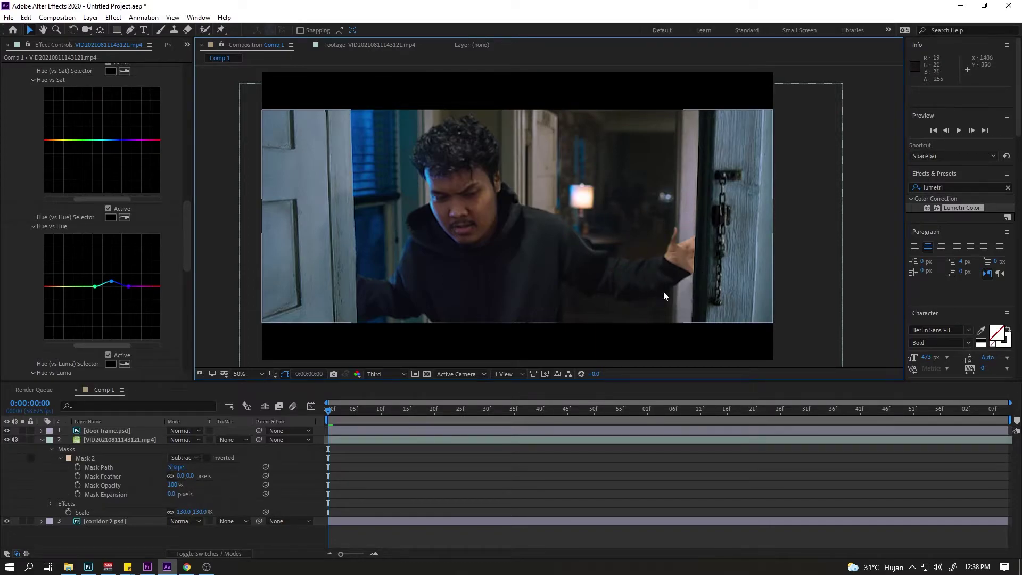
Duplicate the keyed footage layer and rename the upper copy as shadow kanan
click(128, 440)
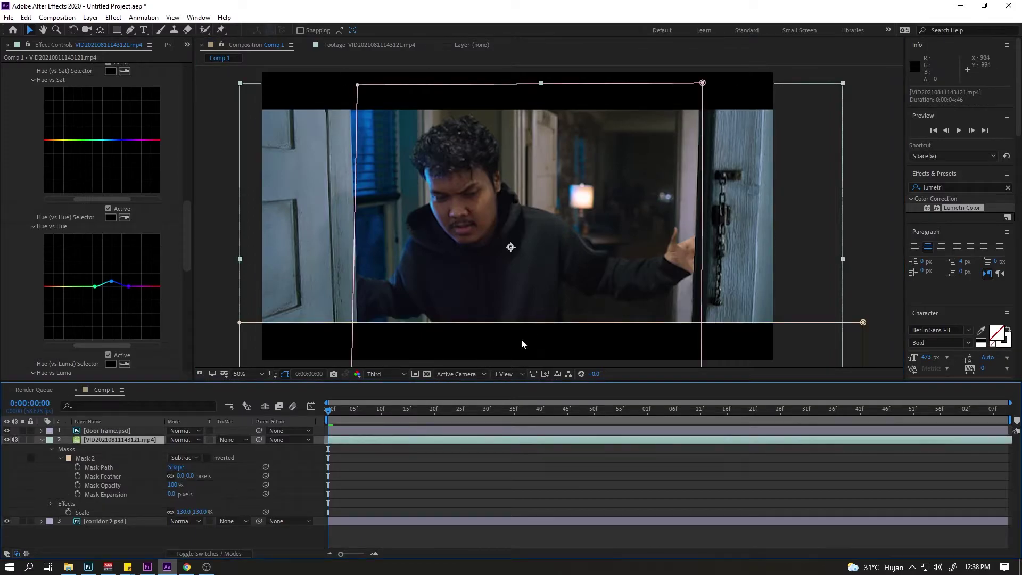
key(ctrl+d)
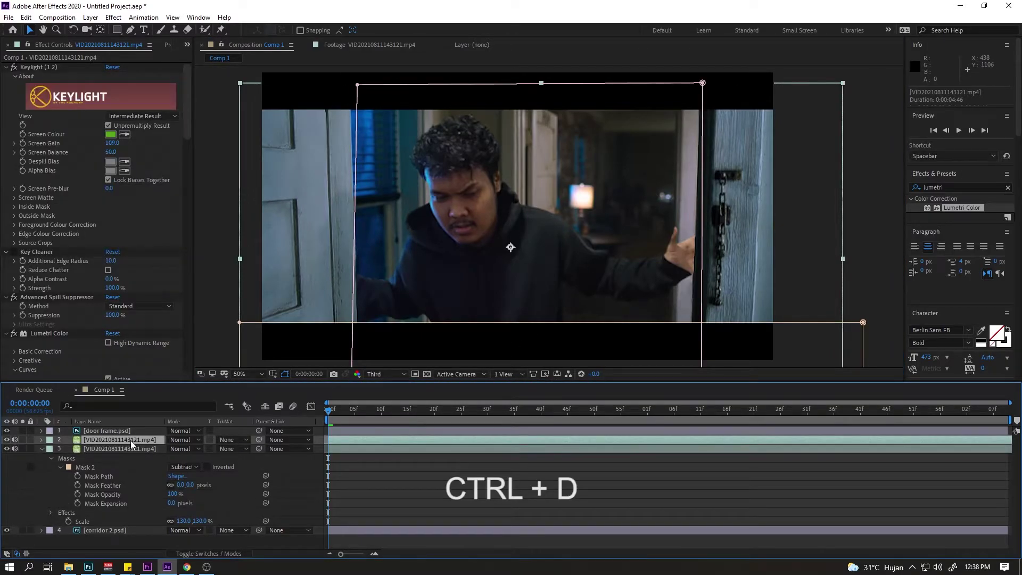
right_click(130, 439)
click(158, 435)
text(shadow)
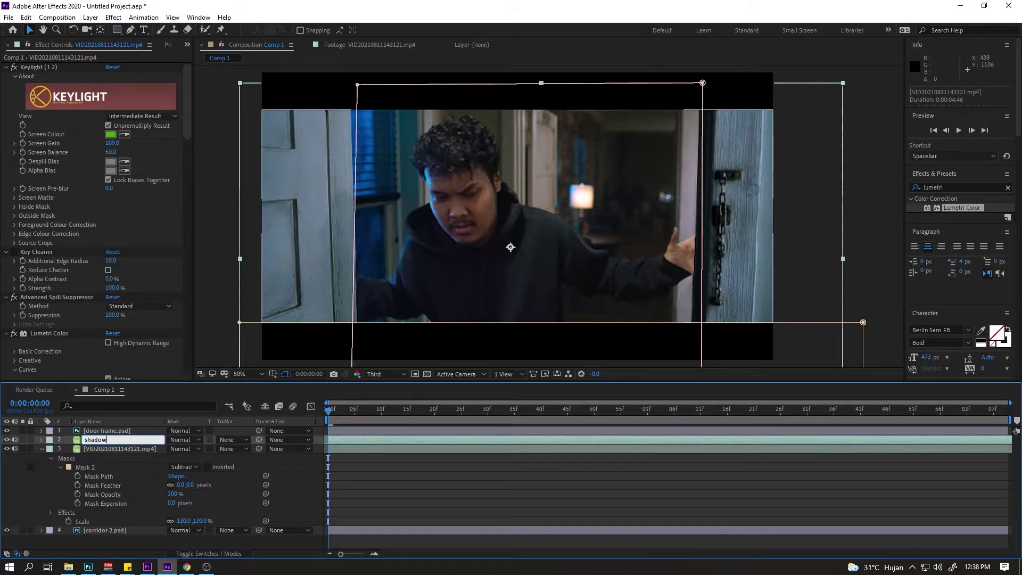
text( kanna)
key(BackSpace)
key(BackSpace)
text(an)
key(Return)
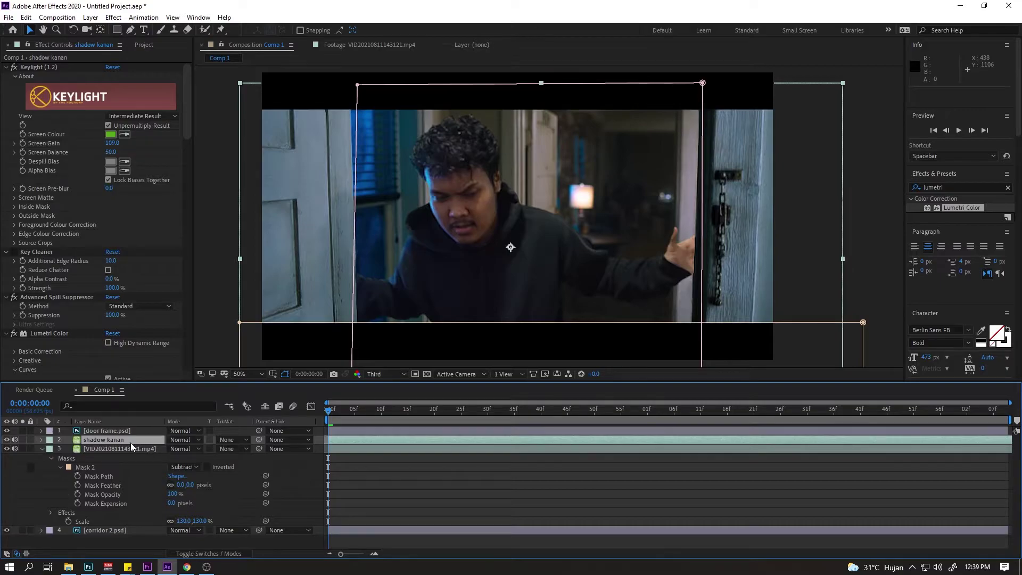
Draw a closed Pen tool mask on the shadow kanan layer around the hand and forearm beside the chained door
click(130, 29)
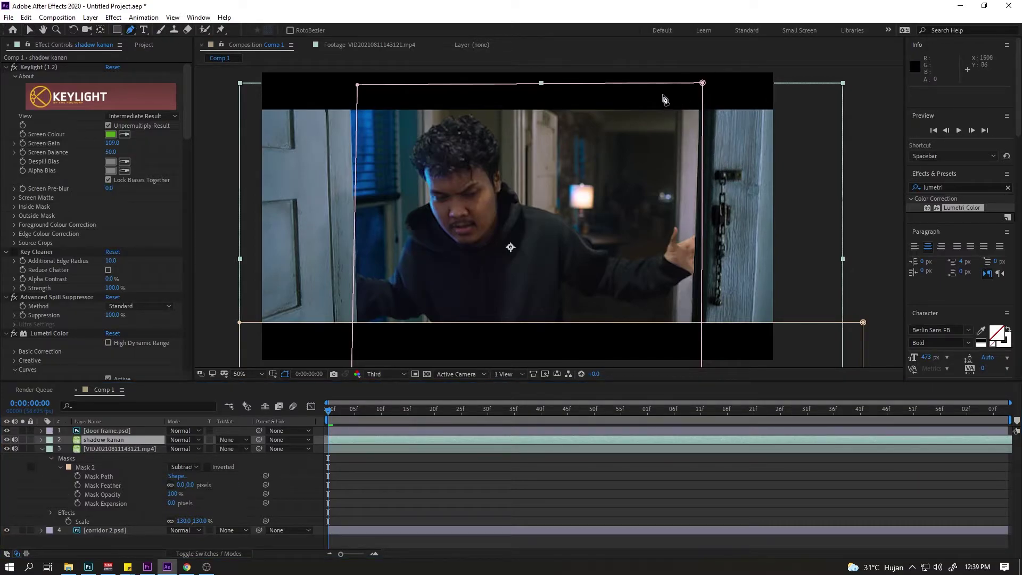
click(627, 68)
click(632, 340)
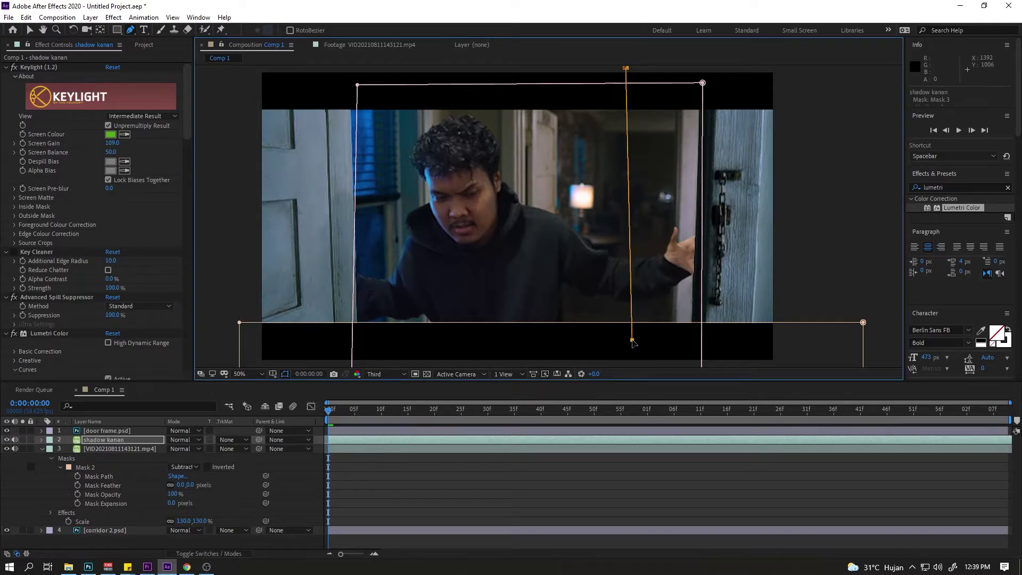
click(795, 347)
drag(808, 190, 780, 74)
click(778, 69)
click(626, 67)
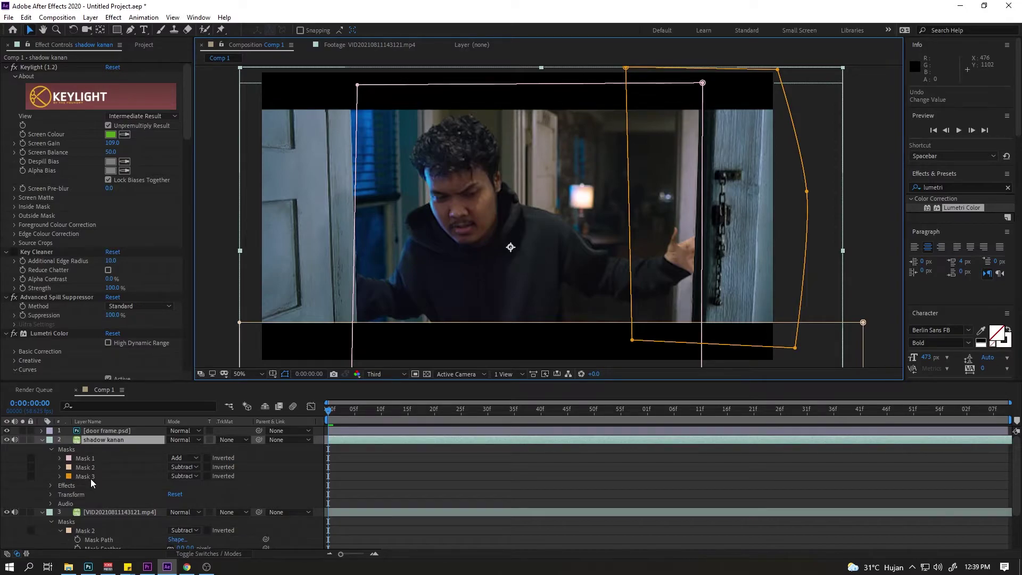
Set Mask 3 on the shadow kanan layer to Intersect, and check the isolated hand by moving the layer and undoing the move
click(176, 477)
click(197, 430)
drag(573, 268, 552, 219)
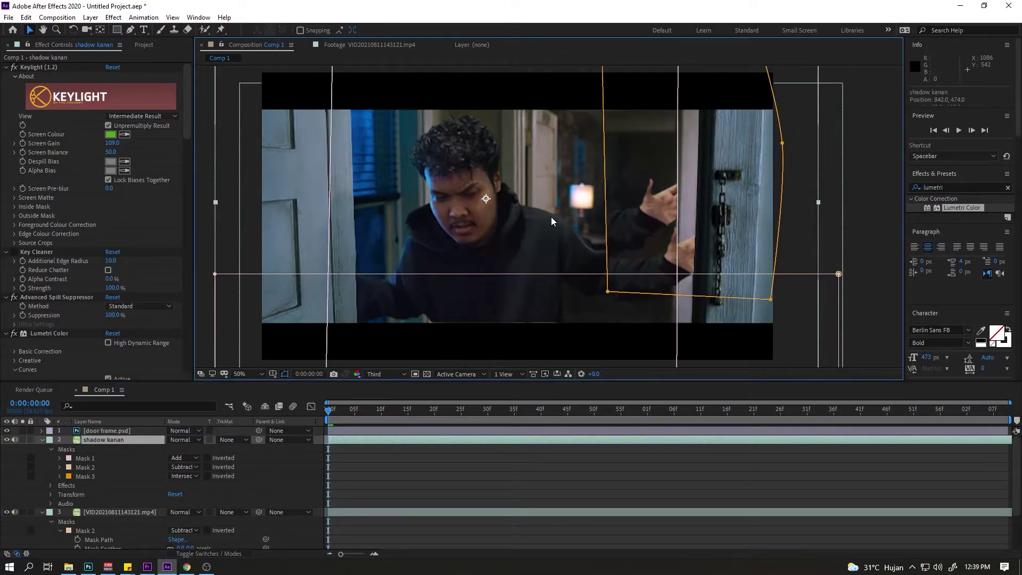
key(ctrl+z)
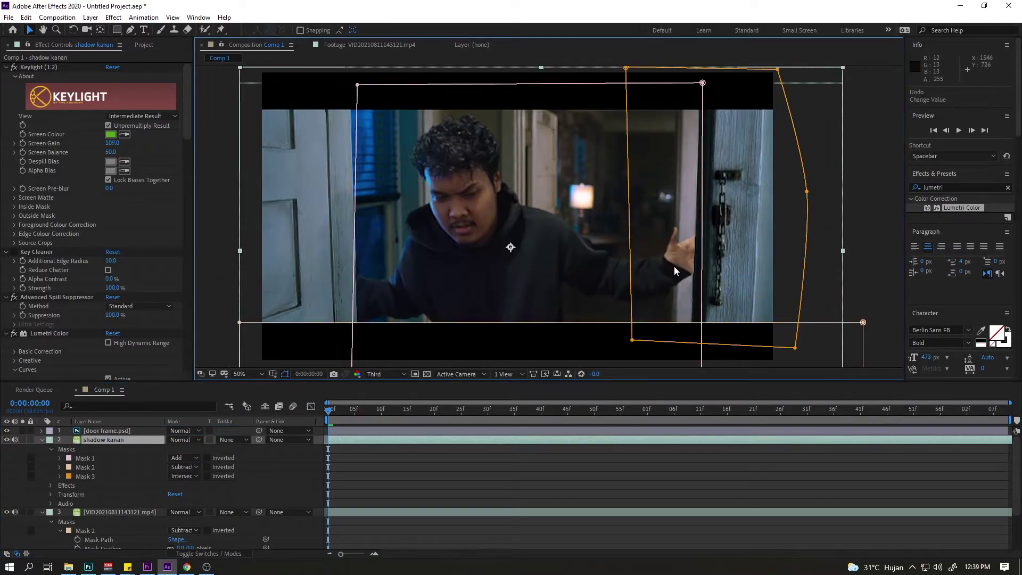
Apply the Fill effect to the shadow kanan layer and set its colour to black
click(959, 187)
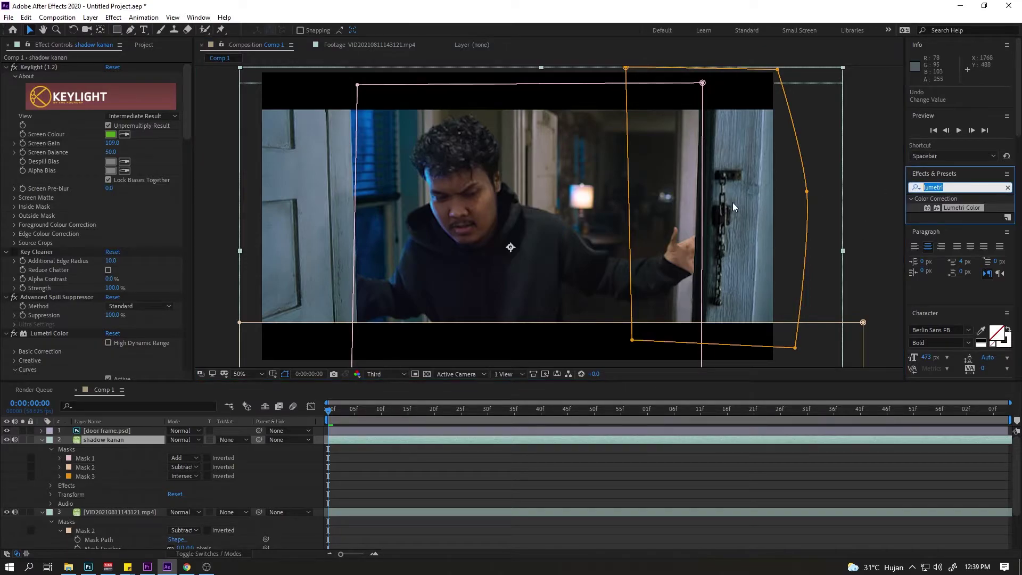
text(fill)
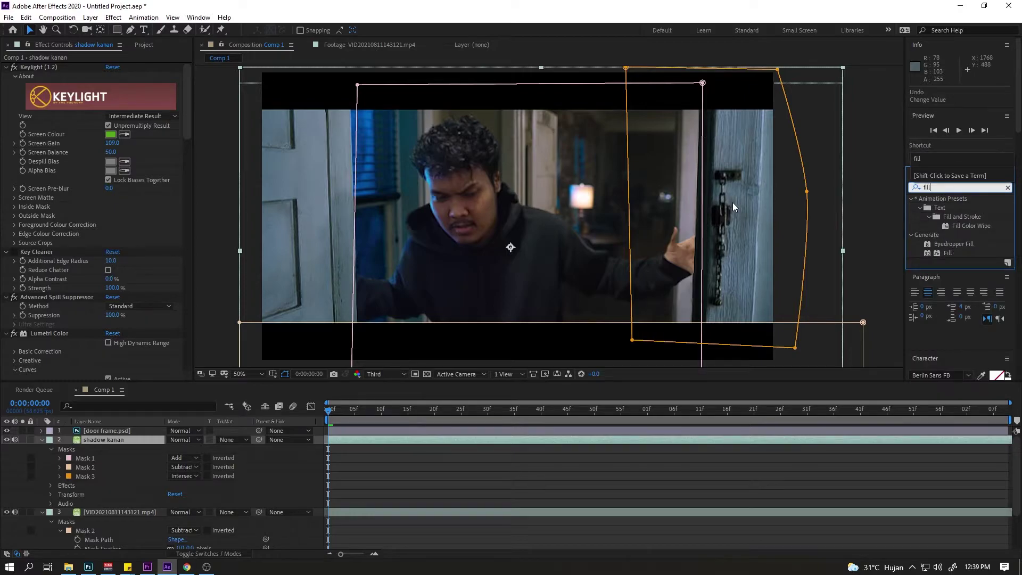
drag(947, 252, 94, 438)
click(108, 339)
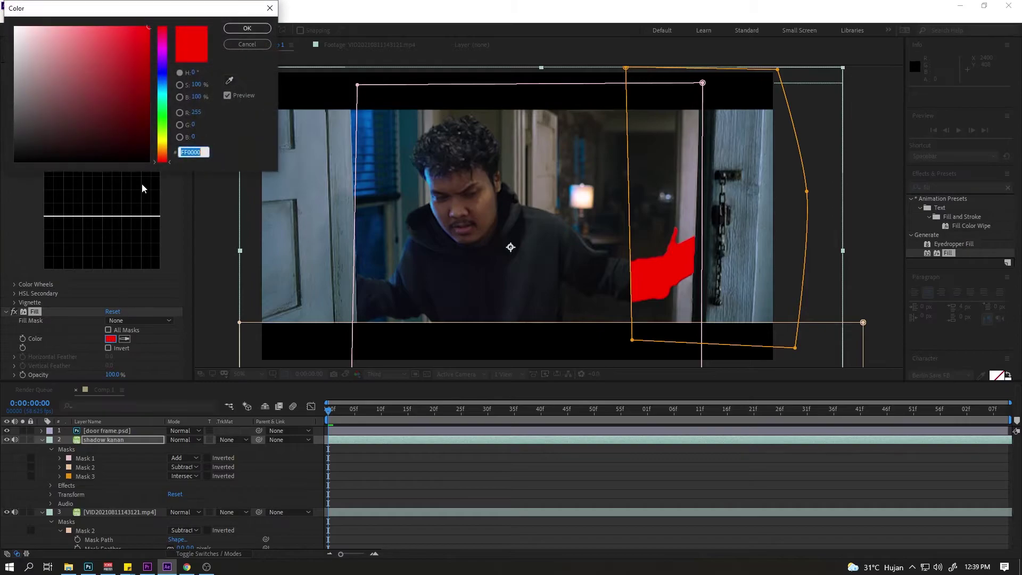
drag(128, 150, 120, 173)
click(241, 32)
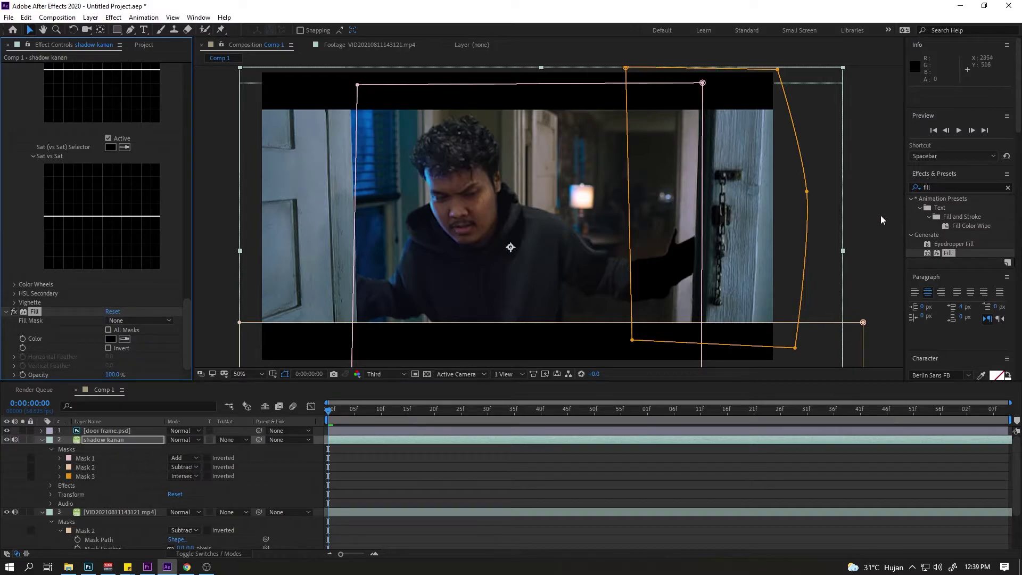
Soften the hand shadow by setting Mask 3's feather to 162 pixels and the shadow kanan layer's opacity to 66%
click(61, 477)
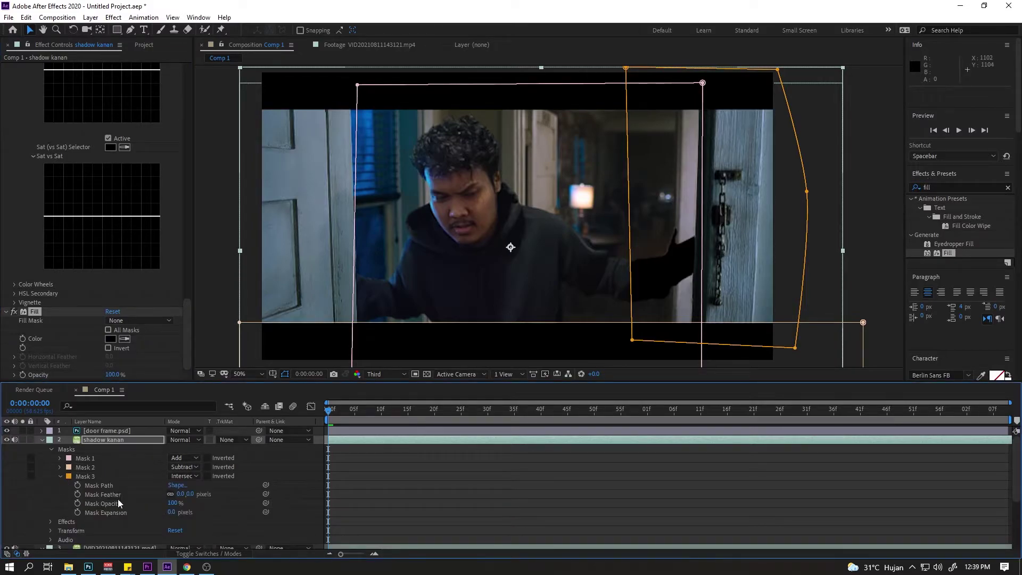
drag(176, 494, 253, 479)
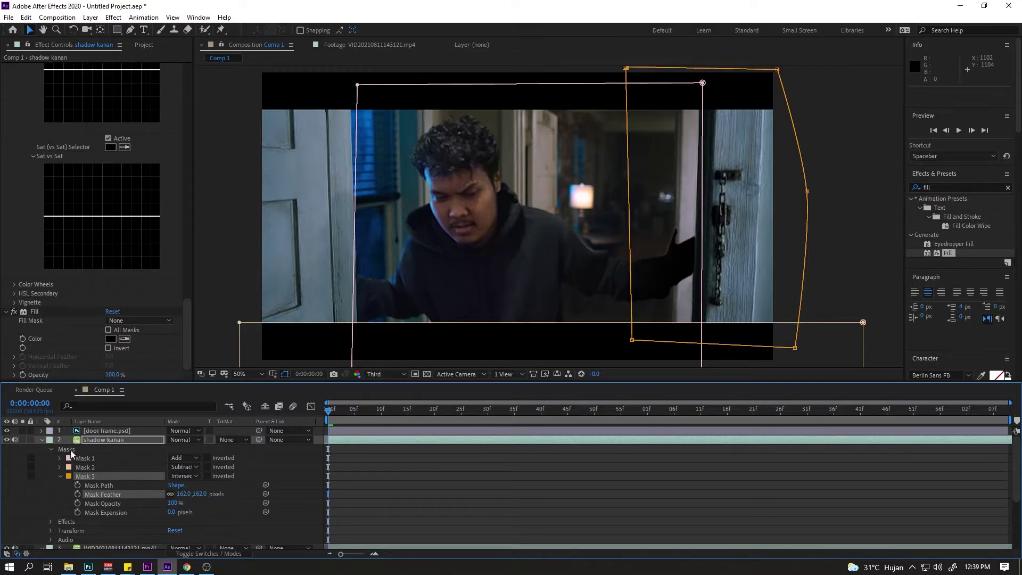
click(50, 531)
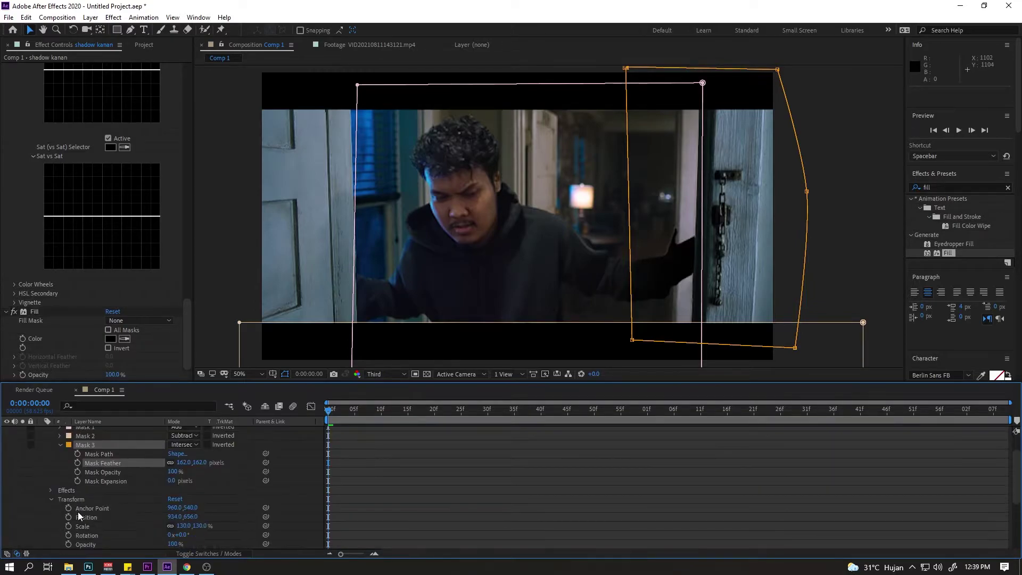
drag(172, 543, 163, 545)
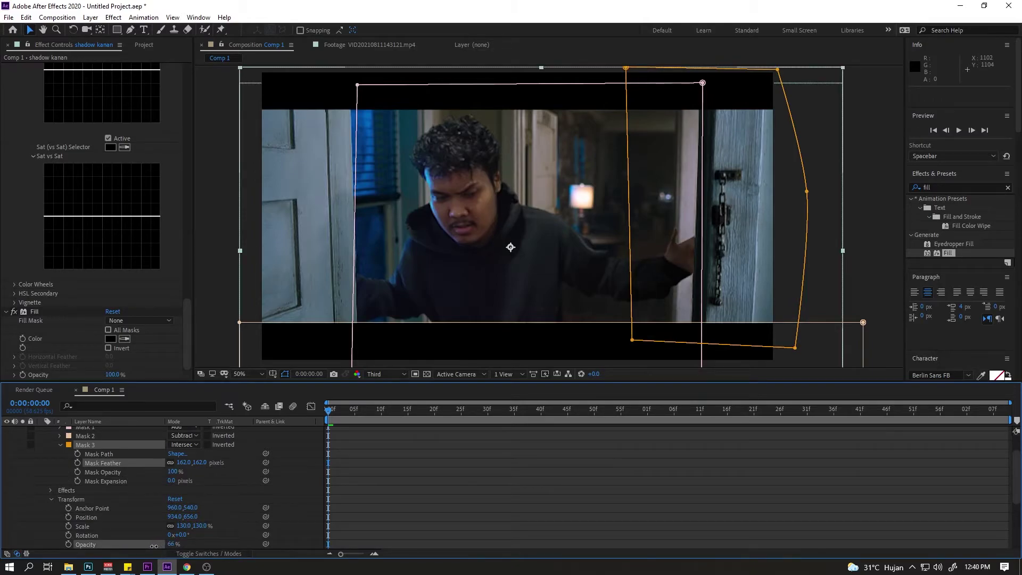
click(889, 237)
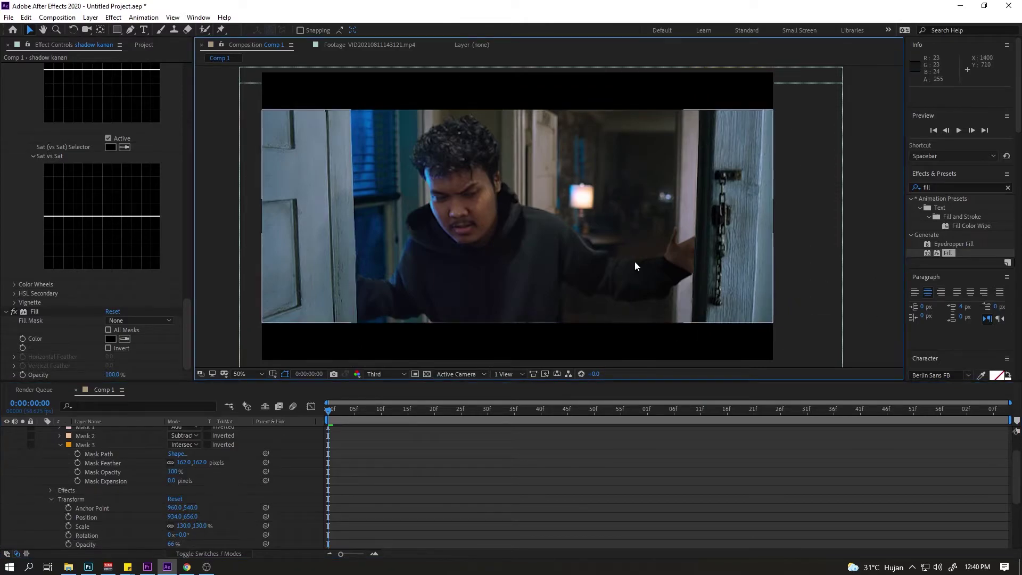
Collapse the shadow kanan layer and compare the shot with the hand shadow hidden and shown
scroll(35, 441, up, 2)
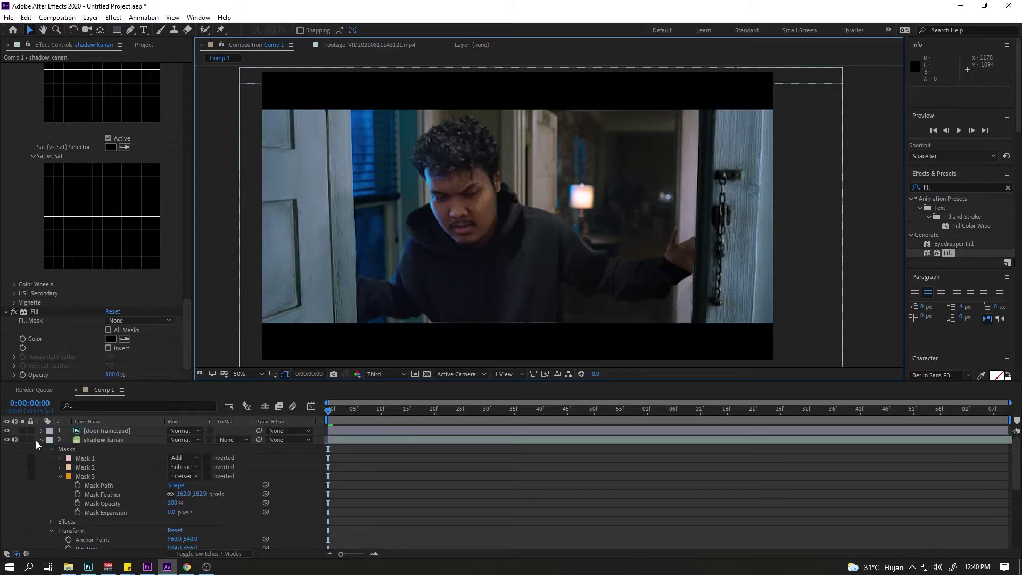
click(36, 442)
click(6, 440)
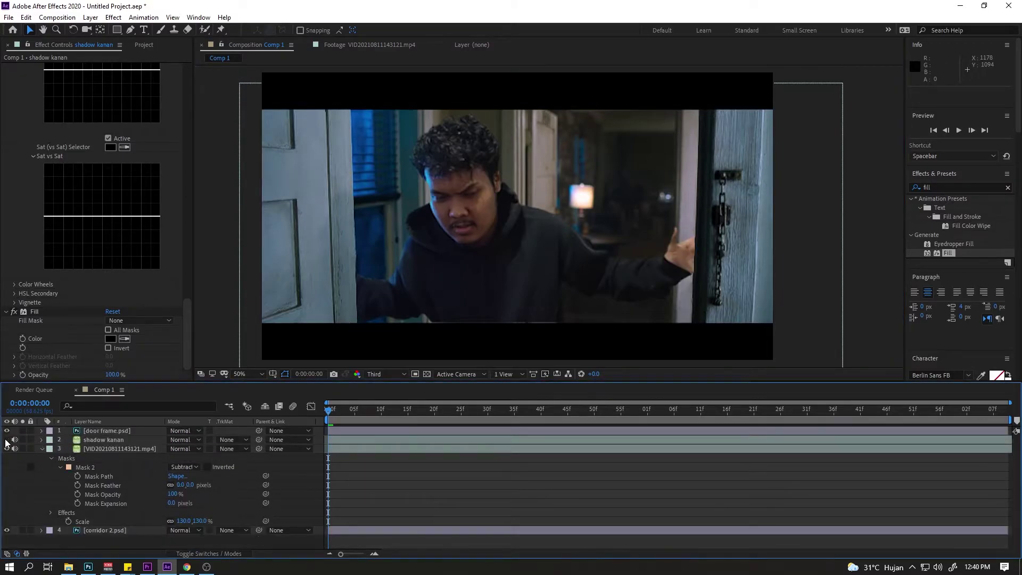
click(7, 441)
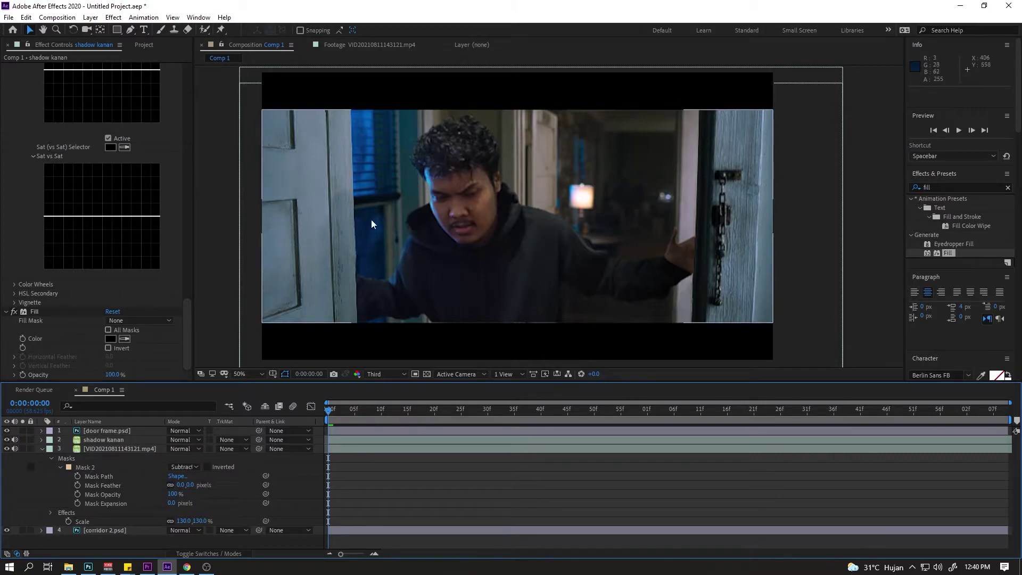
Open Basic Correction in the Lumetri Color effect of the VID20210811143121.mp4 layer and adjust its settings
click(381, 303)
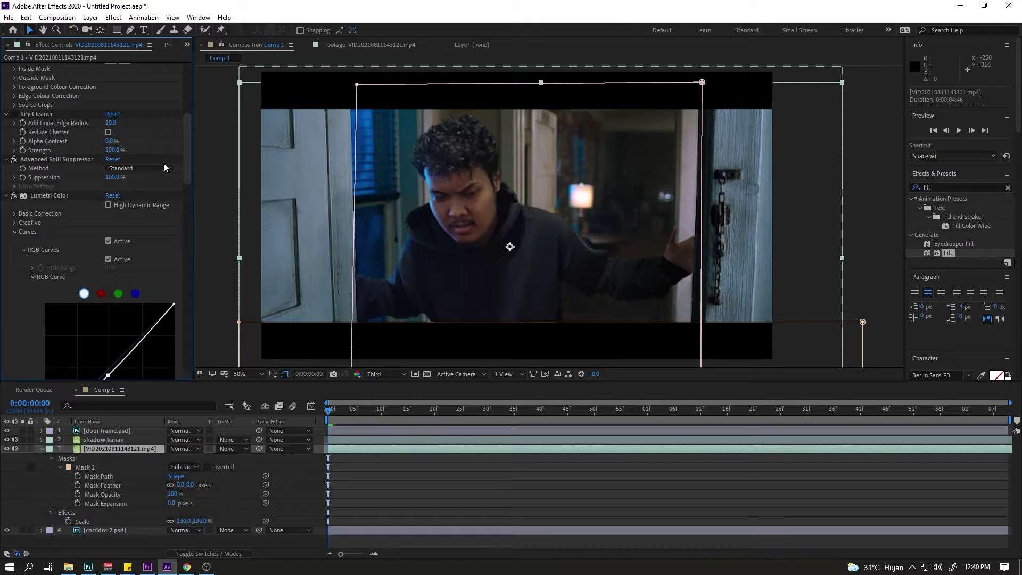
drag(185, 146, 184, 165)
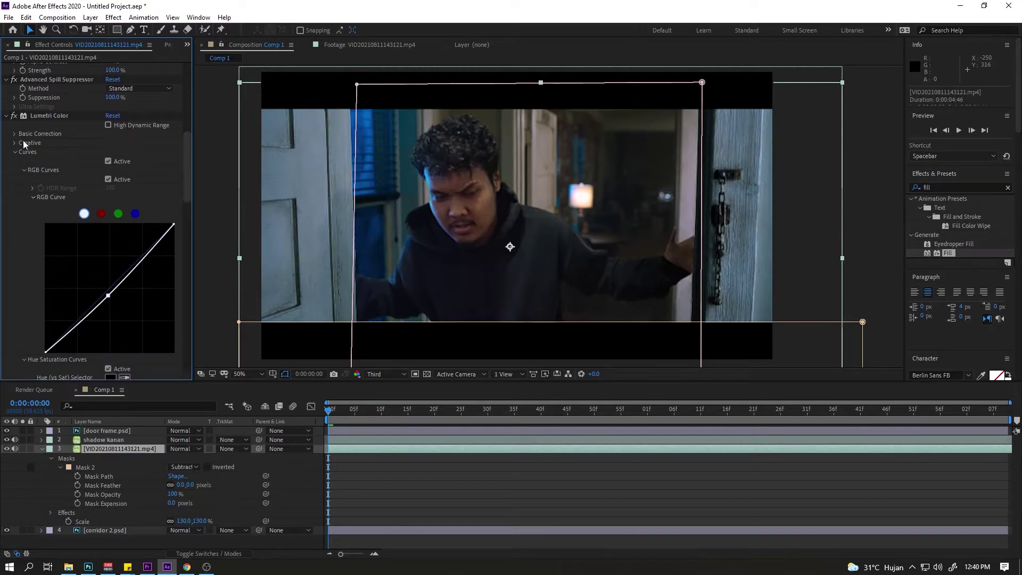
click(16, 134)
drag(113, 221, 129, 239)
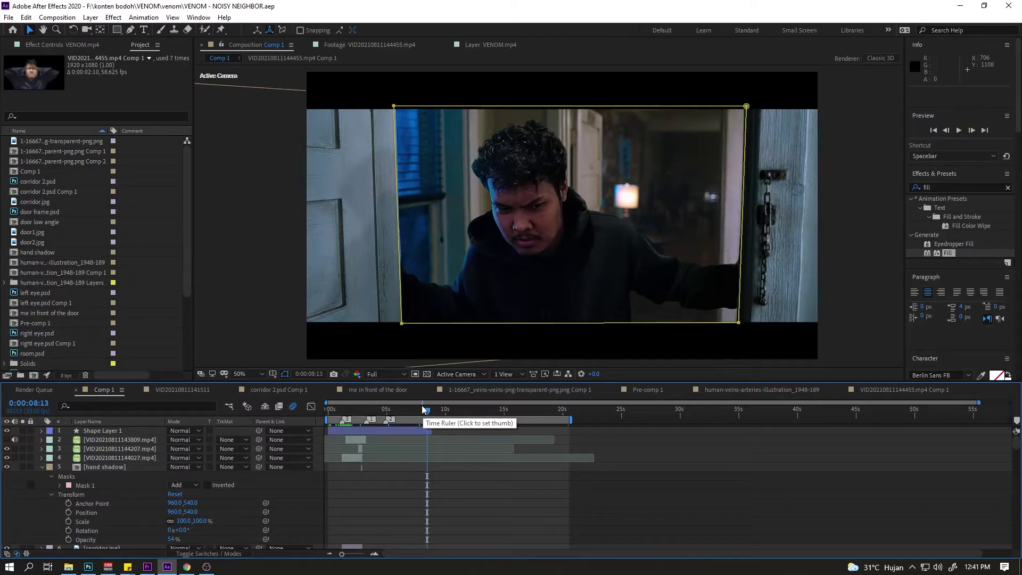
Go to the first frame of the finished composition, and play the Venom reference clip from its start in Premiere Pro
click(342, 409)
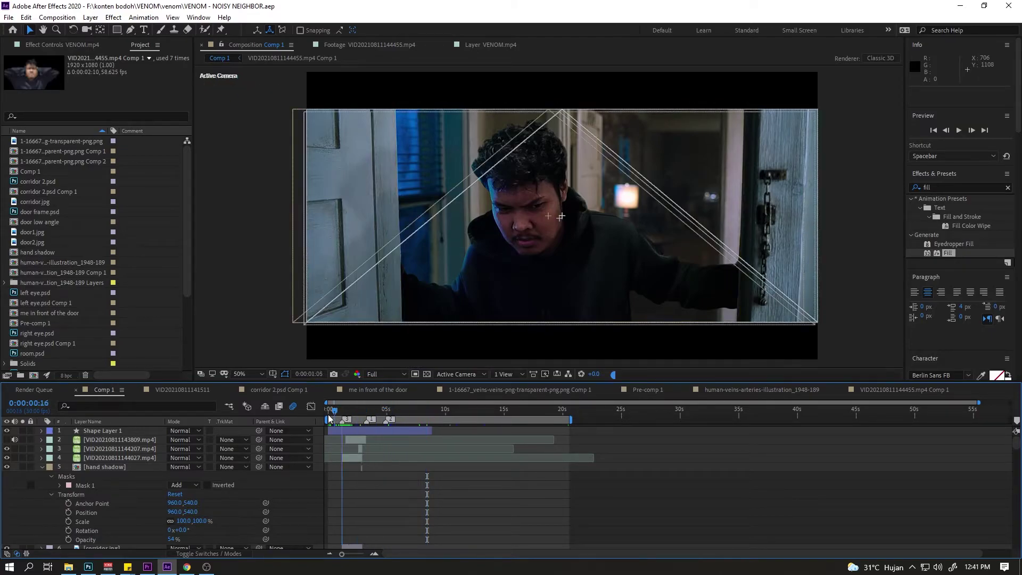
drag(331, 419, 320, 418)
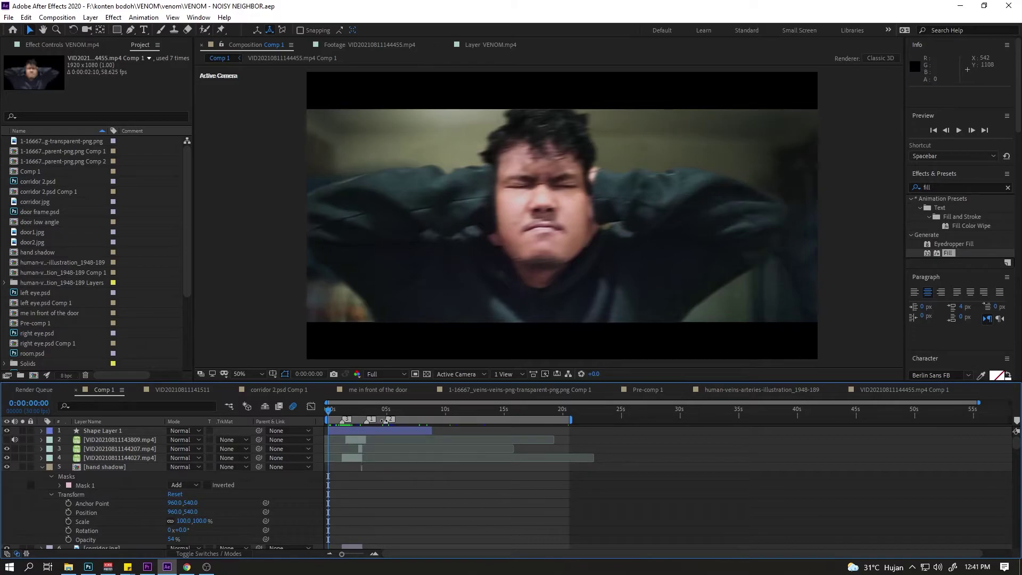
click(147, 567)
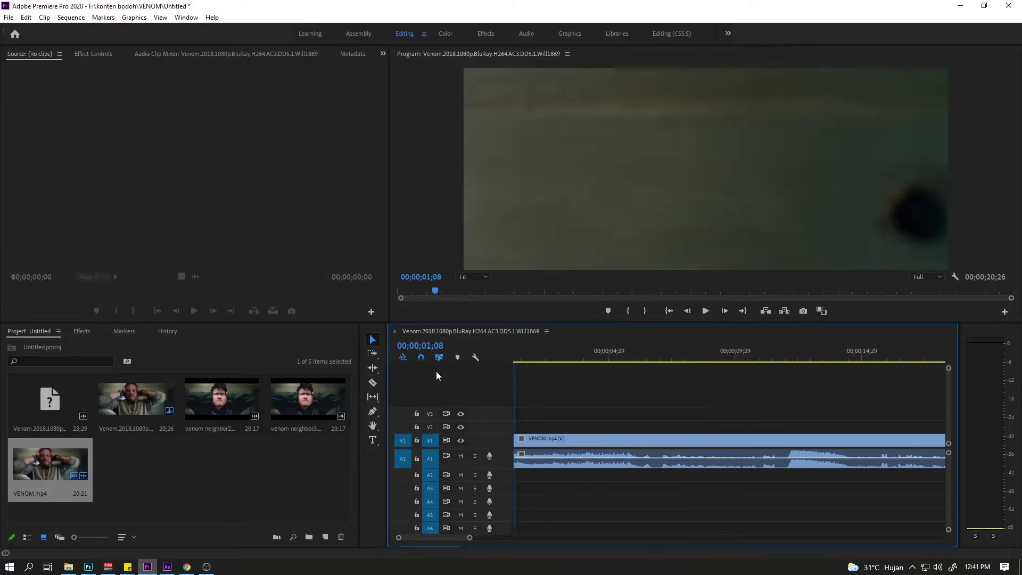
key(Home)
key(space)
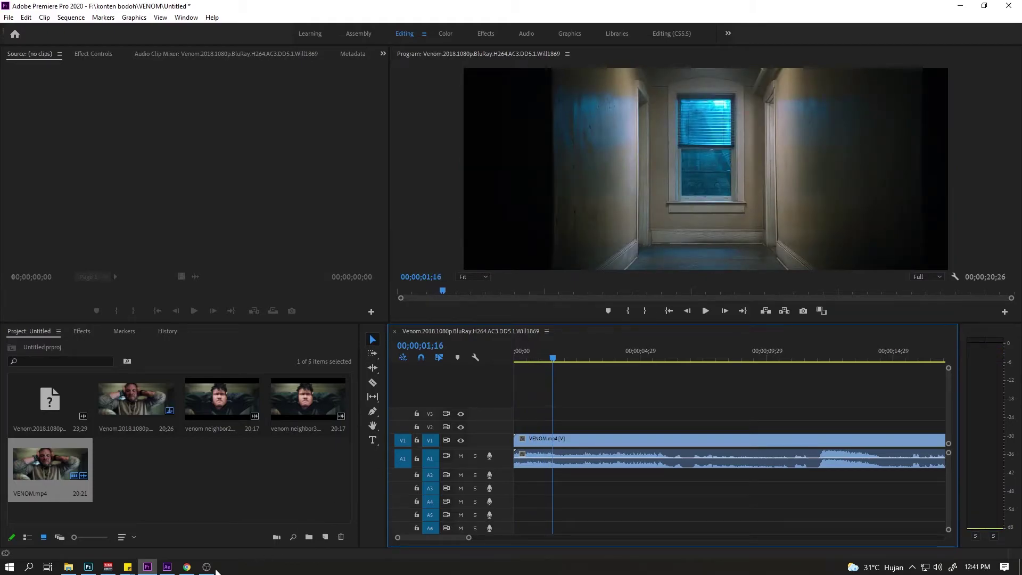
Return to After Effects, preview the opening head shot and the corridor shot in Comp 1, and go back to the first frame
click(167, 566)
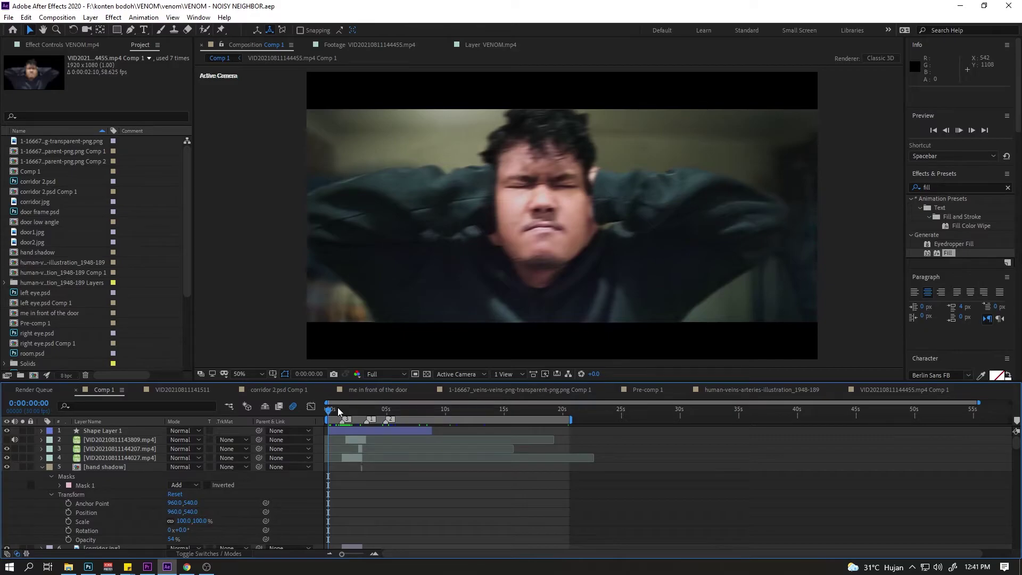
key(space)
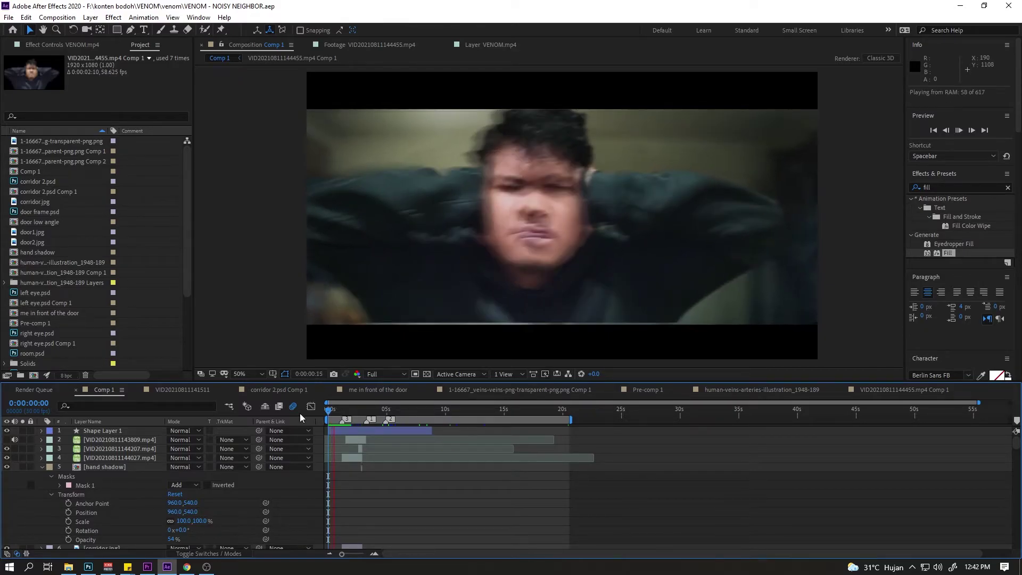
click(343, 410)
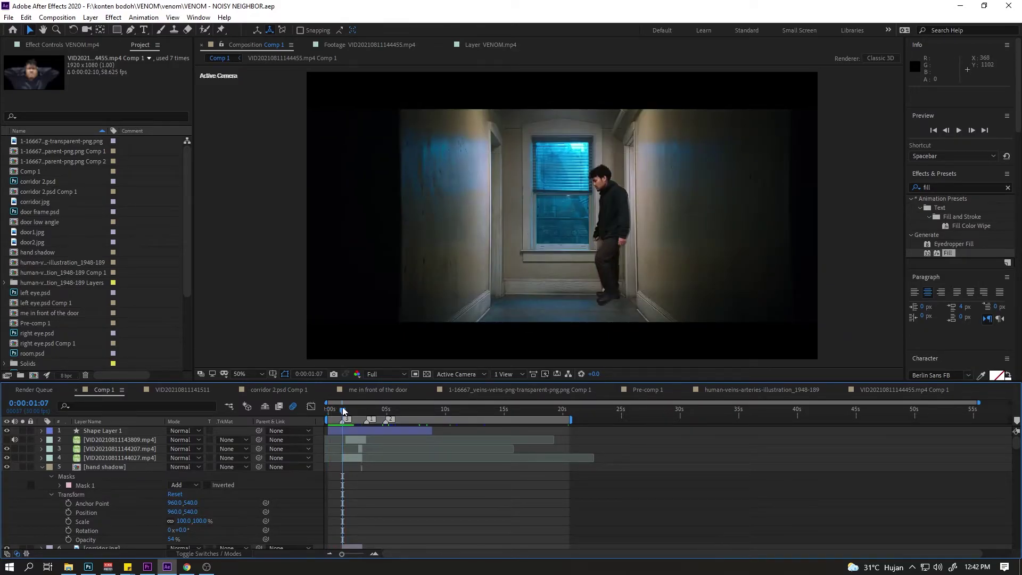
key(Home)
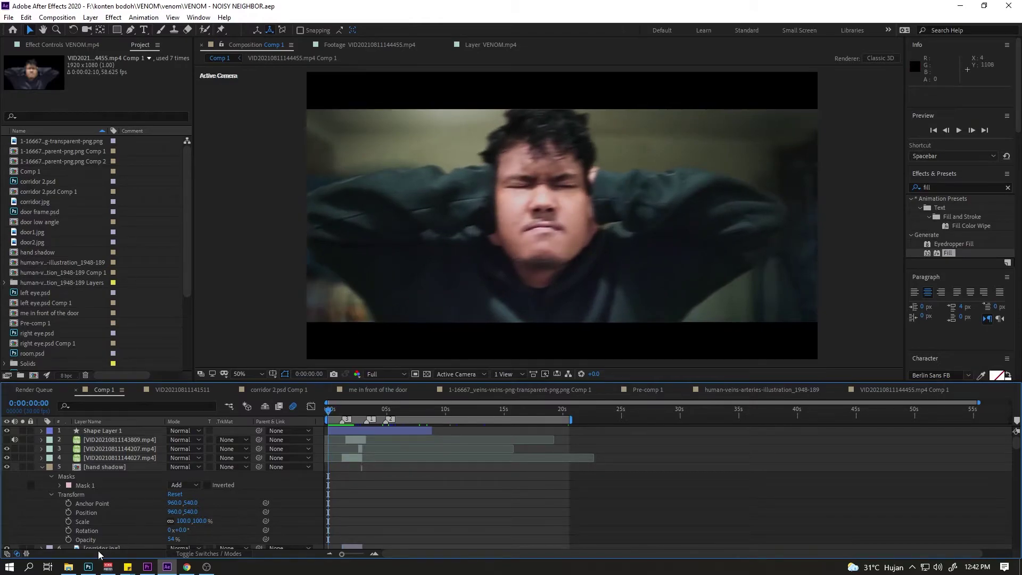
Open room.psd from the VENOM folder in Photoshop and compare the clean room background with the opening shot in After Effects
mouse_move(88, 566)
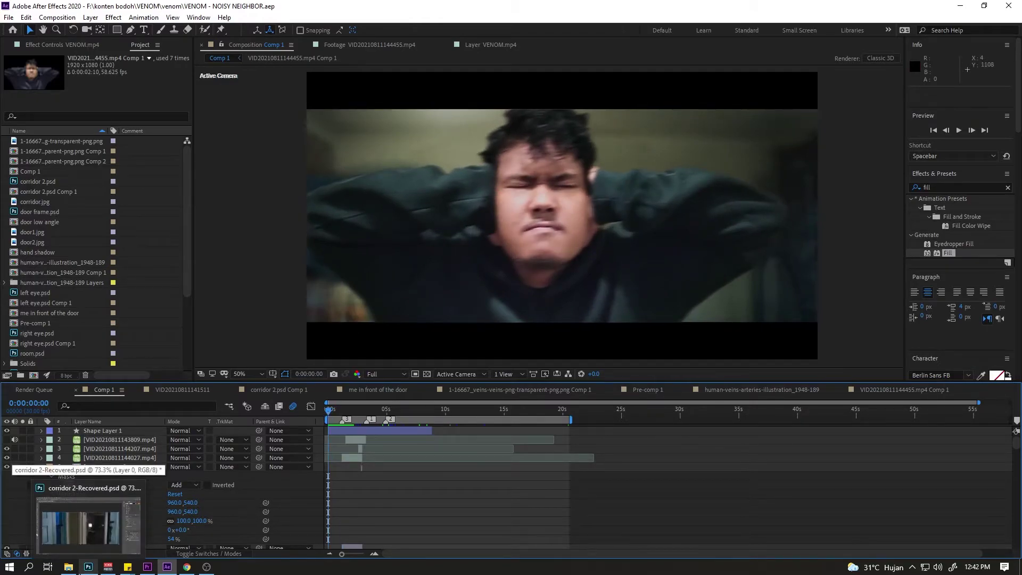
click(88, 566)
click(71, 567)
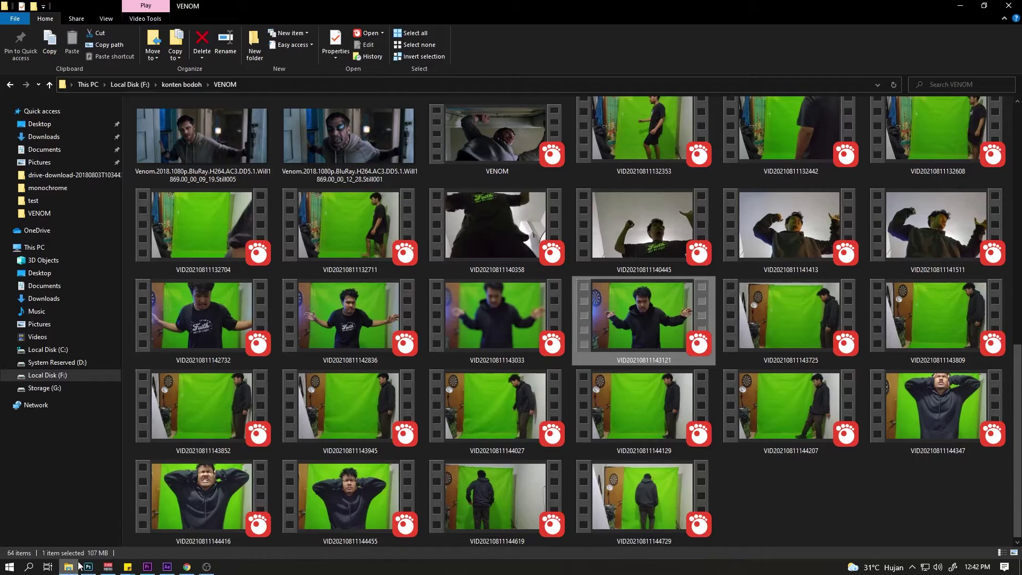
scroll(941, 421, up, 3)
scroll(942, 425, up, 10)
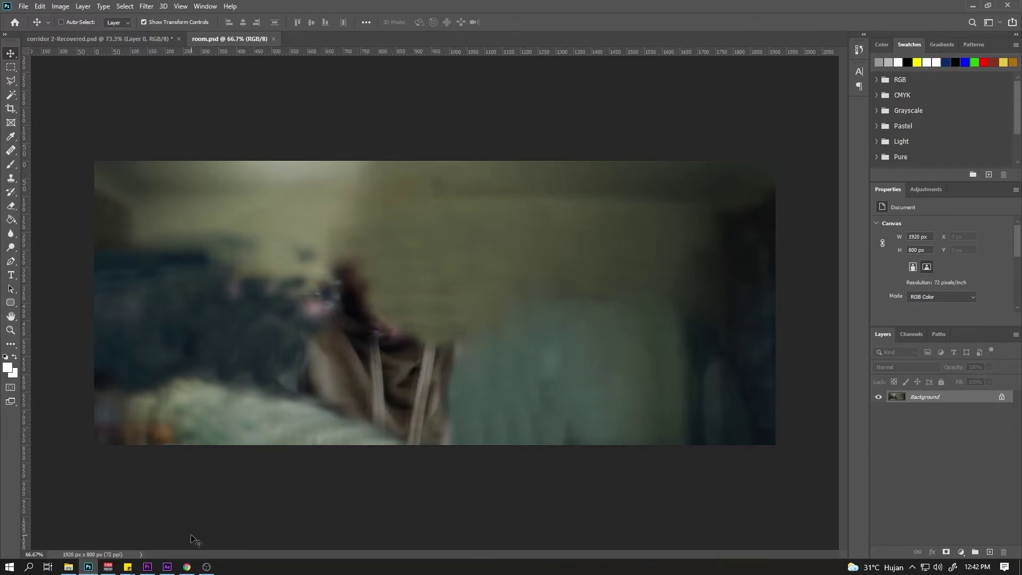
click(167, 567)
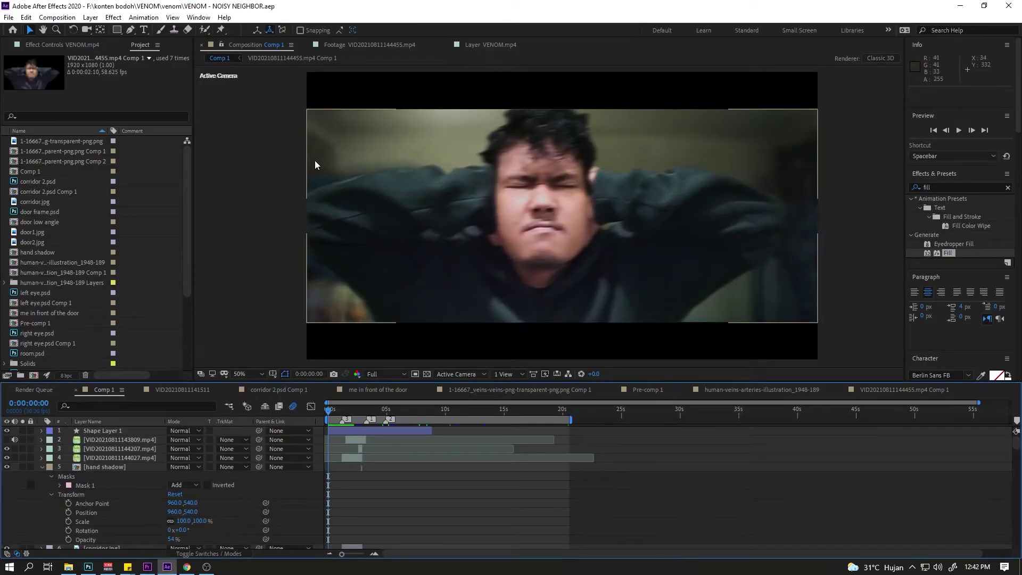
click(92, 569)
click(167, 567)
Duplicate the opening actor clip, layer 55, at 0:00:00:18 and shift the copy sideways to position 1000, 540
scroll(349, 451, down, 5)
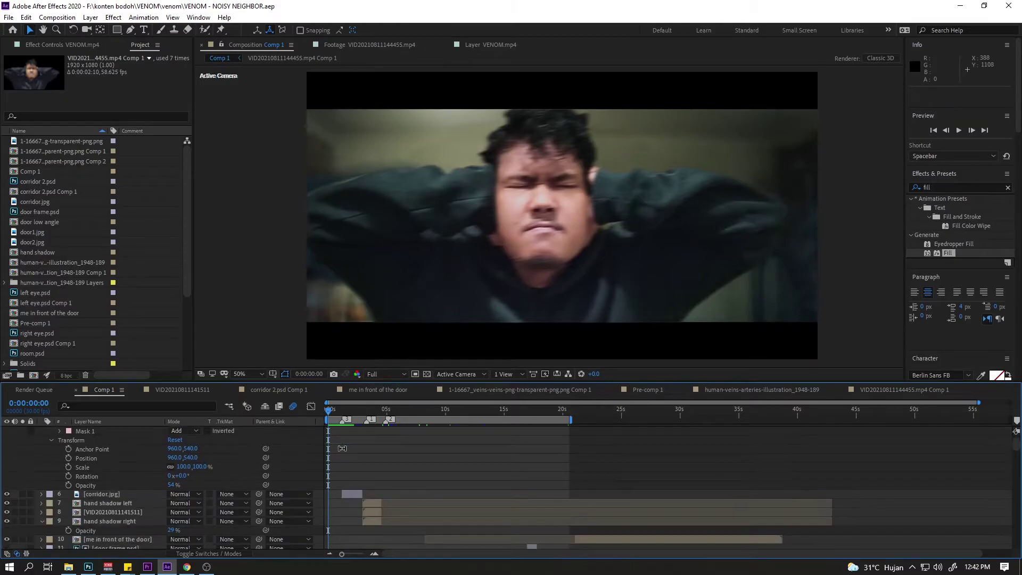
scroll(349, 450, down, 6)
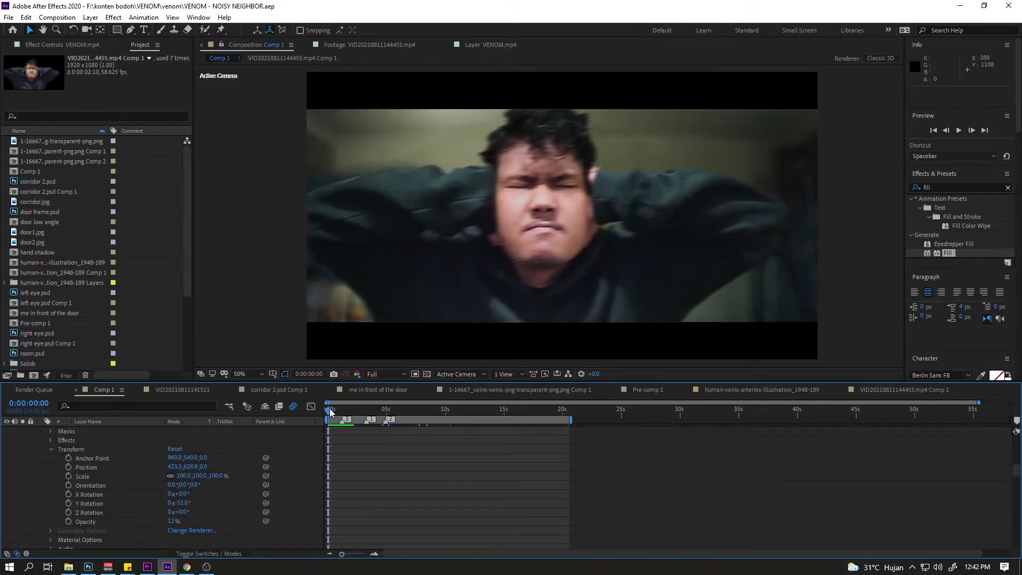
drag(331, 407, 334, 408)
scroll(372, 468, down, 5)
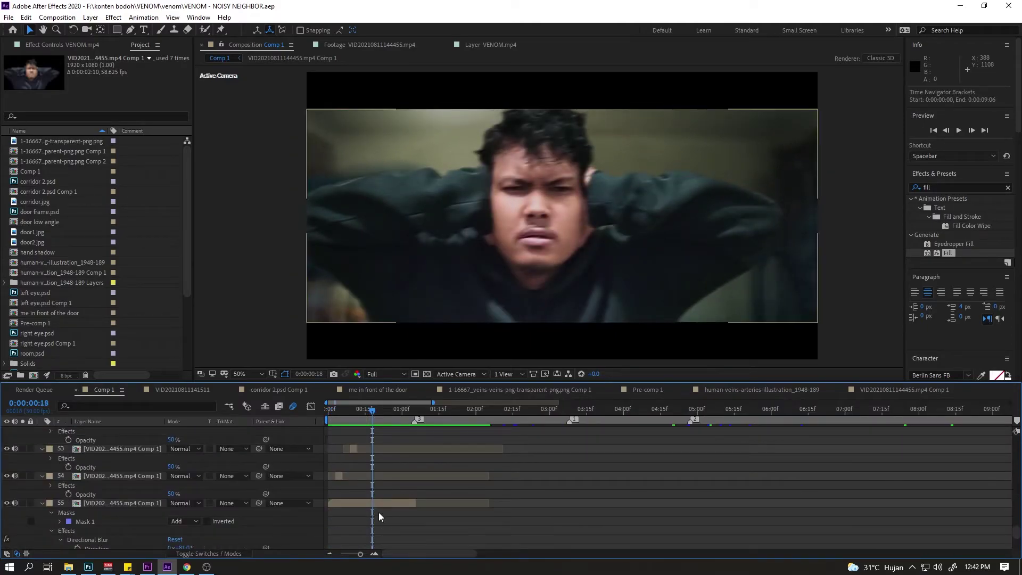
click(404, 501)
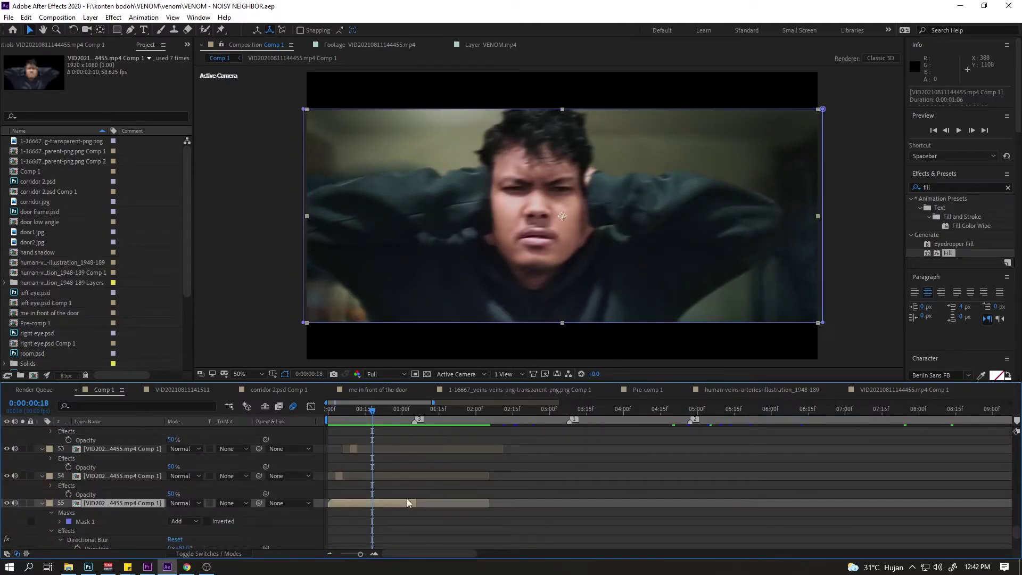
key(ctrl+d)
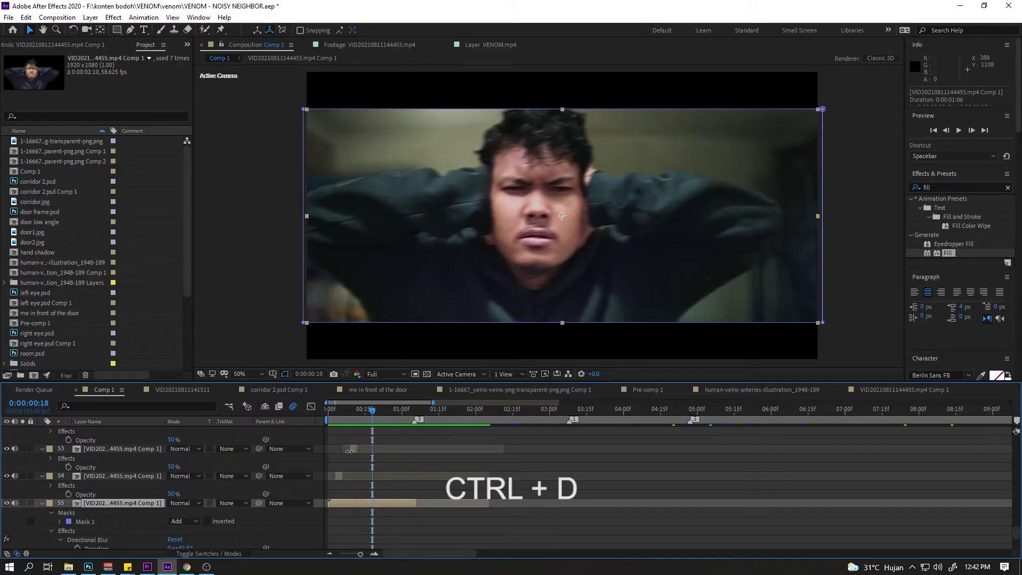
mouse_move(519, 203)
mouse_down()
mouse_move(529, 203)
mouse_move(508, 208)
mouse_move(538, 209)
mouse_up()
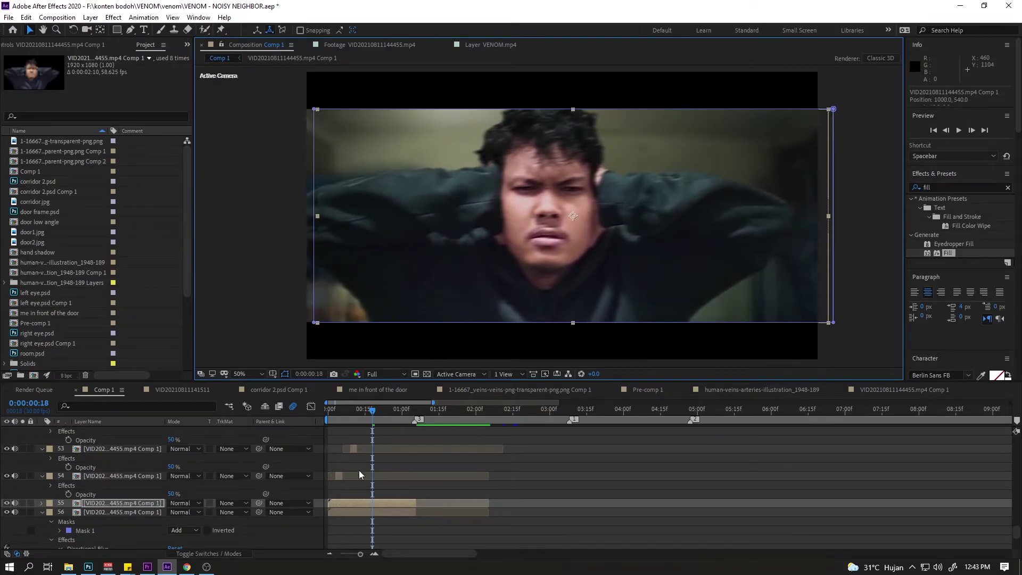
Trim the duplicated clip to two frames at 0:00:00:18 and add Directional Blur with direction 85° and blur length 18.7
drag(329, 504, 375, 509)
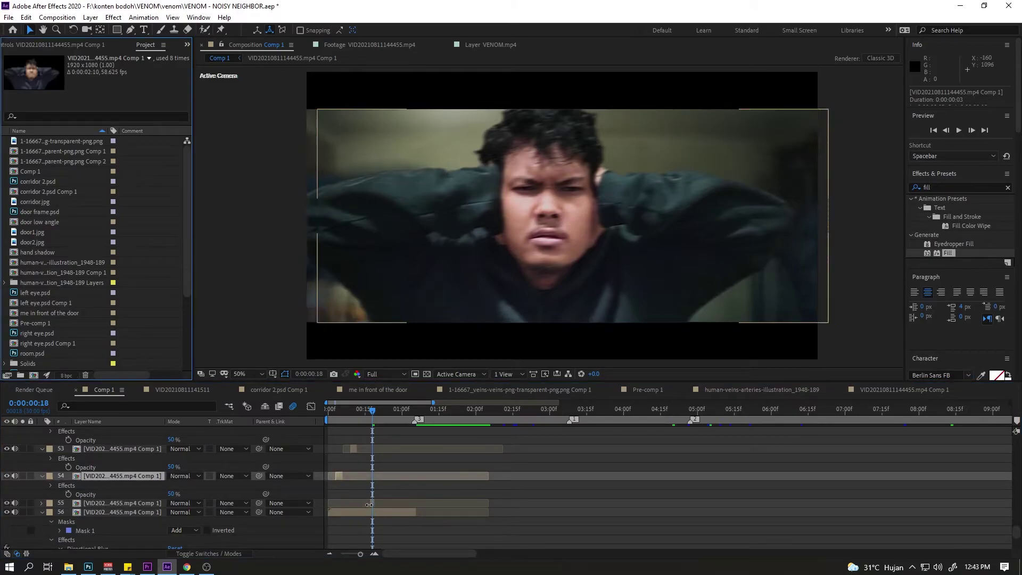
click(372, 504)
click(953, 187)
text(direc)
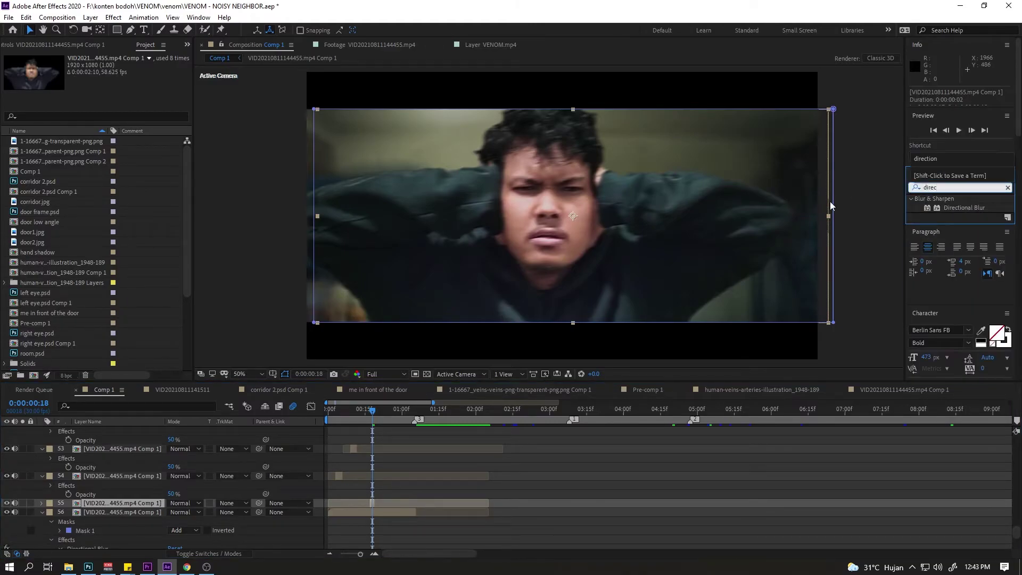
drag(953, 208, 370, 501)
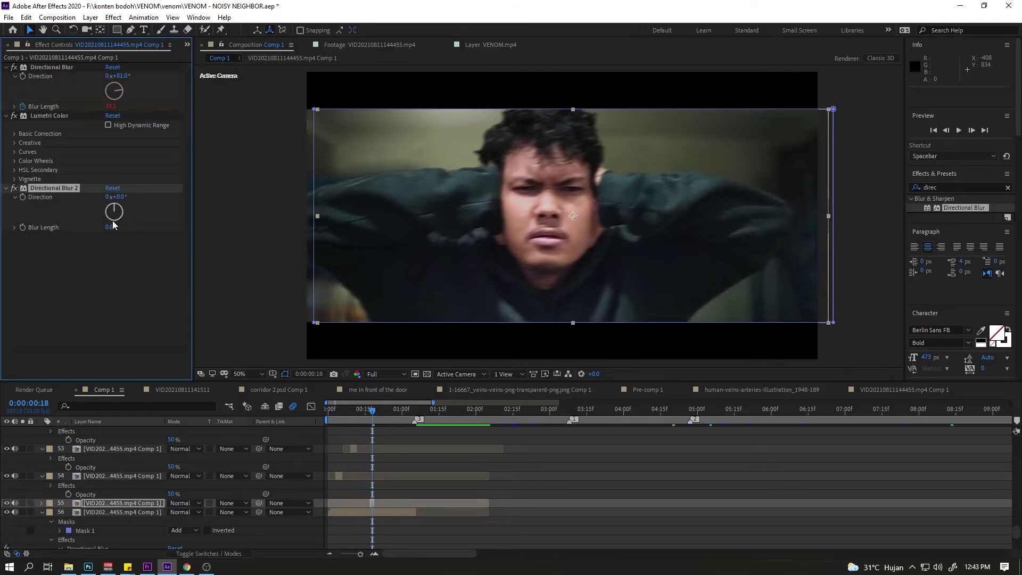
drag(113, 215, 130, 211)
drag(110, 227, 199, 218)
Delete the duplicated demo clip and examine the existing short half-opacity copies around 0:00:00:20
click(148, 503)
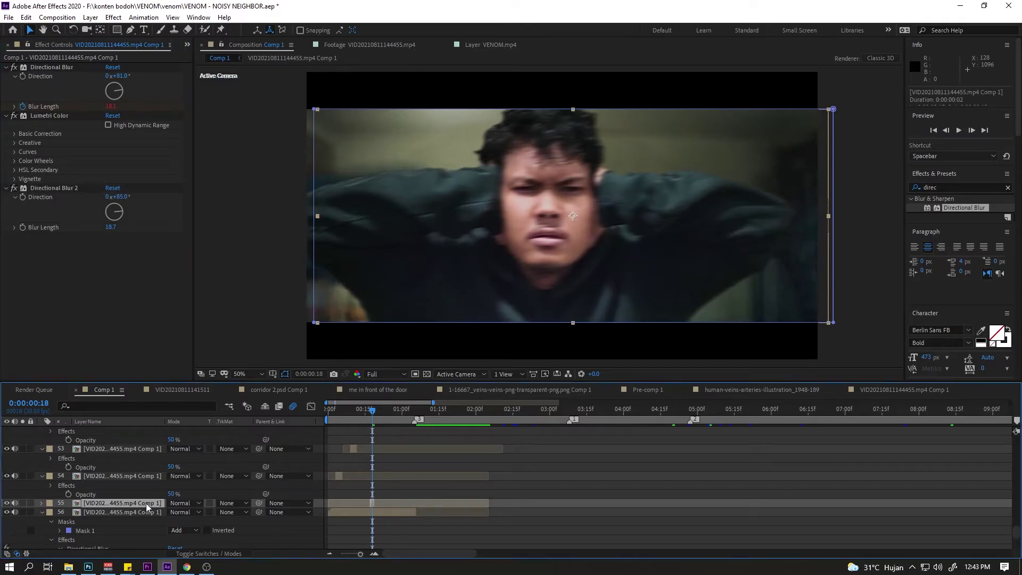
key(Delete)
scroll(382, 498, up, 1)
scroll(382, 495, up, 2)
mouse_move(374, 403)
mouse_down()
mouse_move(381, 408)
mouse_move(365, 411)
mouse_move(378, 410)
mouse_up()
scroll(383, 477, up, 2)
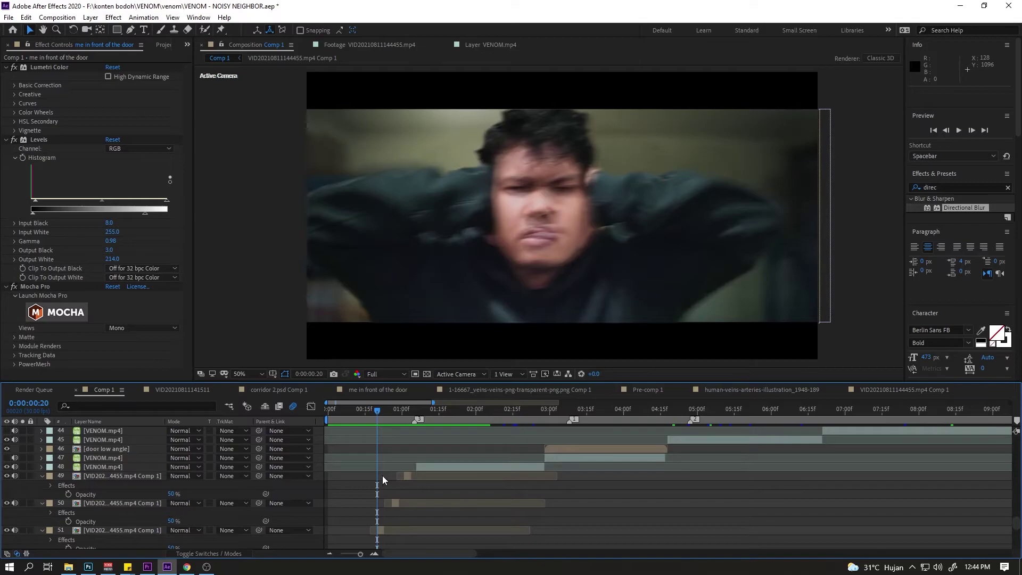
scroll(382, 477, down, 2)
Set the work area around the doorway shot, from 0:00:06:21 to 0:00:09:19, with the playhead at its start
drag(376, 410, 583, 431)
scroll(392, 439, up, 1)
scroll(634, 477, up, 10)
drag(361, 554, 354, 555)
scroll(579, 503, down, 1)
scroll(579, 506, down, 2)
click(538, 409)
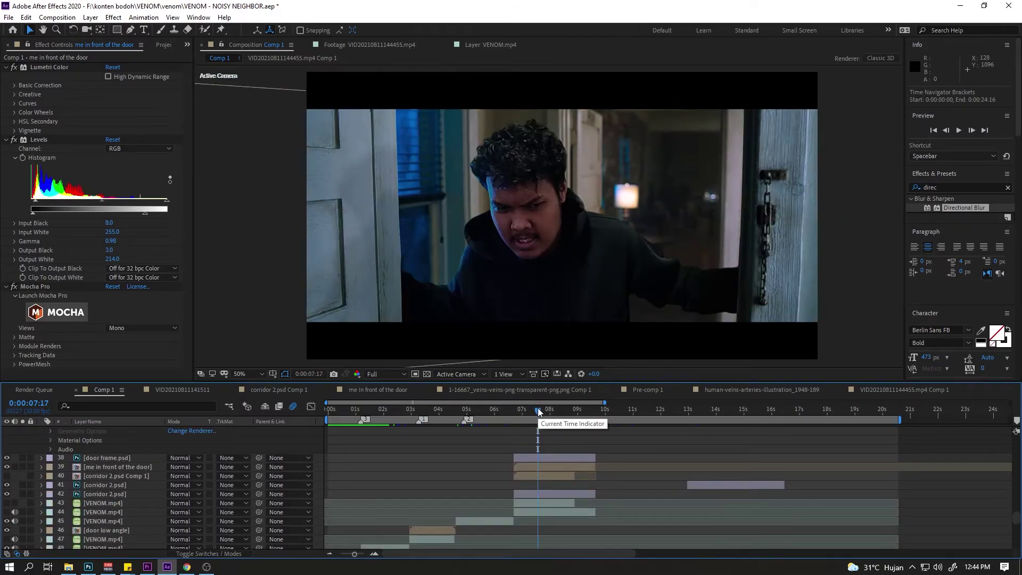
drag(900, 420, 597, 420)
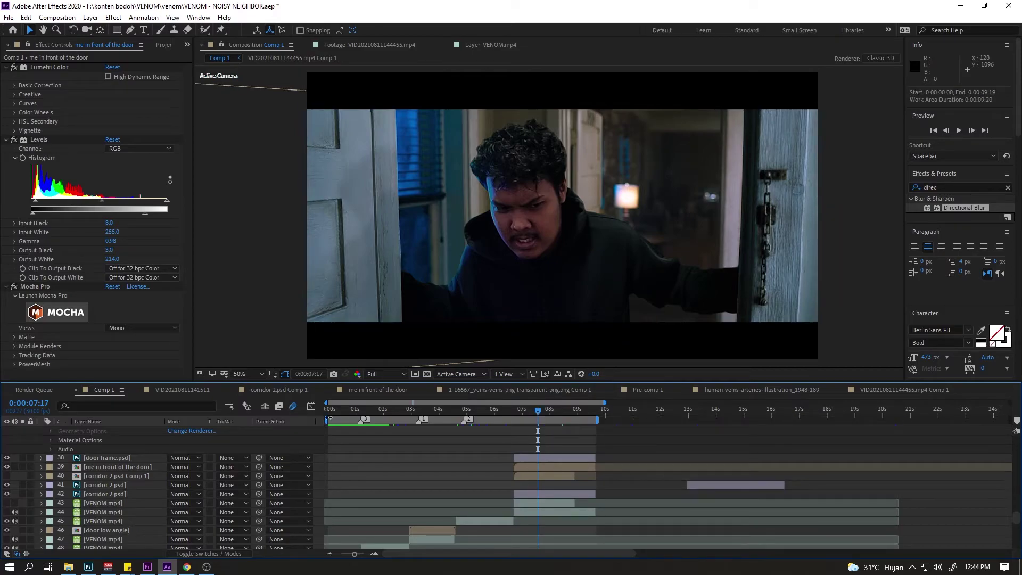
drag(323, 420, 518, 412)
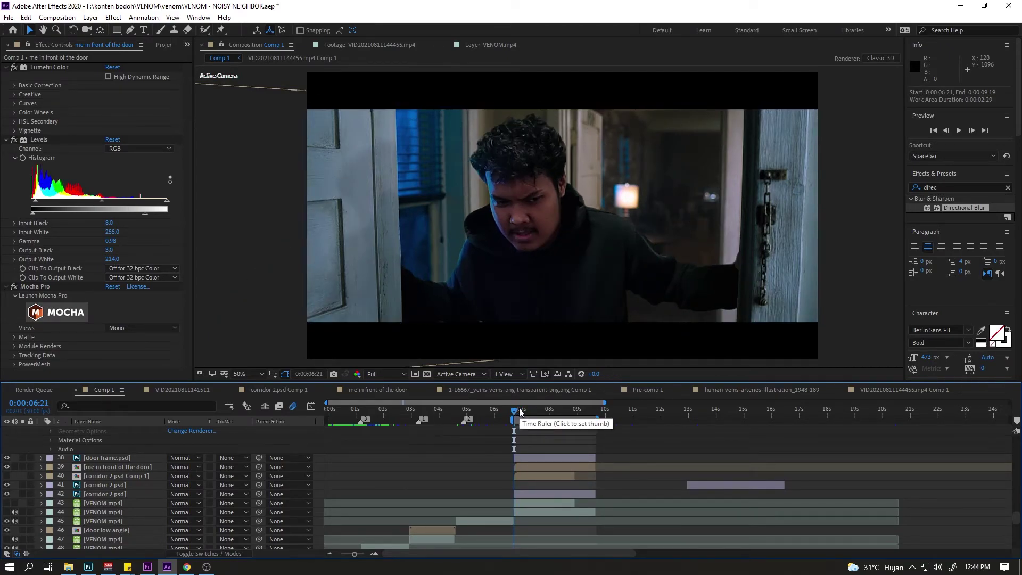
click(515, 411)
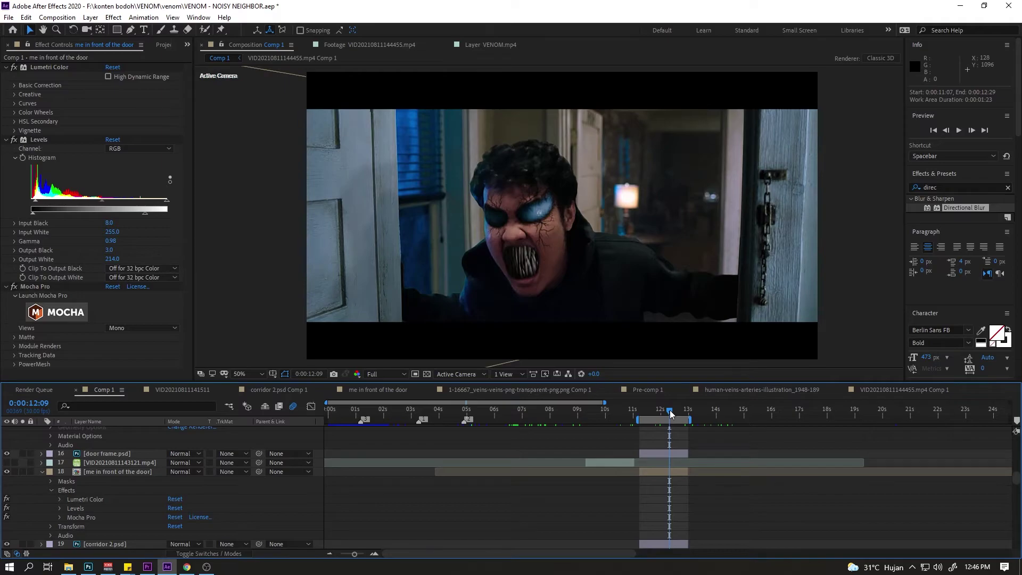
Switch to Premiere Pro and examine the transformed face in the Venom reference at 00;00;12;29
click(150, 567)
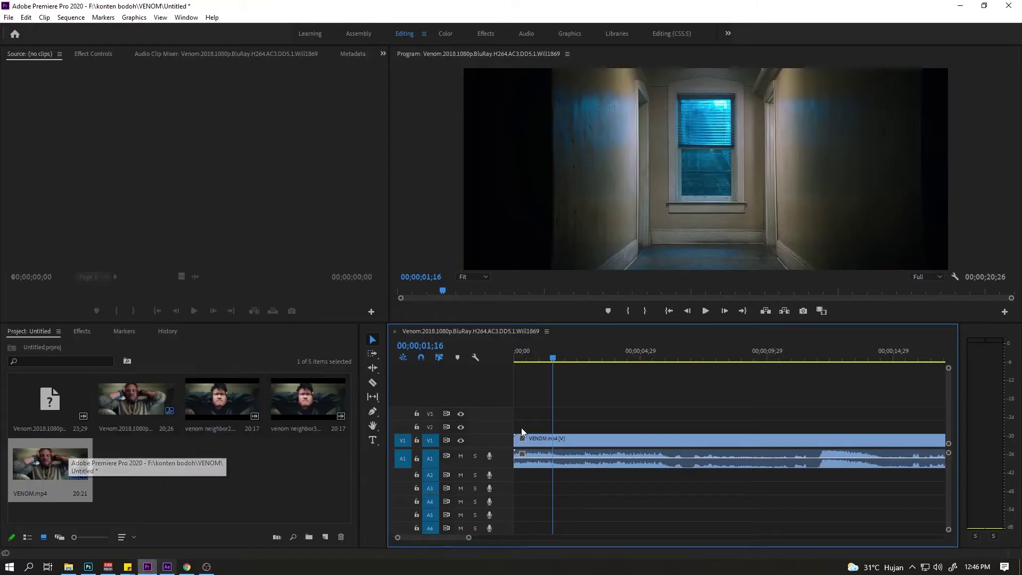
drag(766, 357, 843, 367)
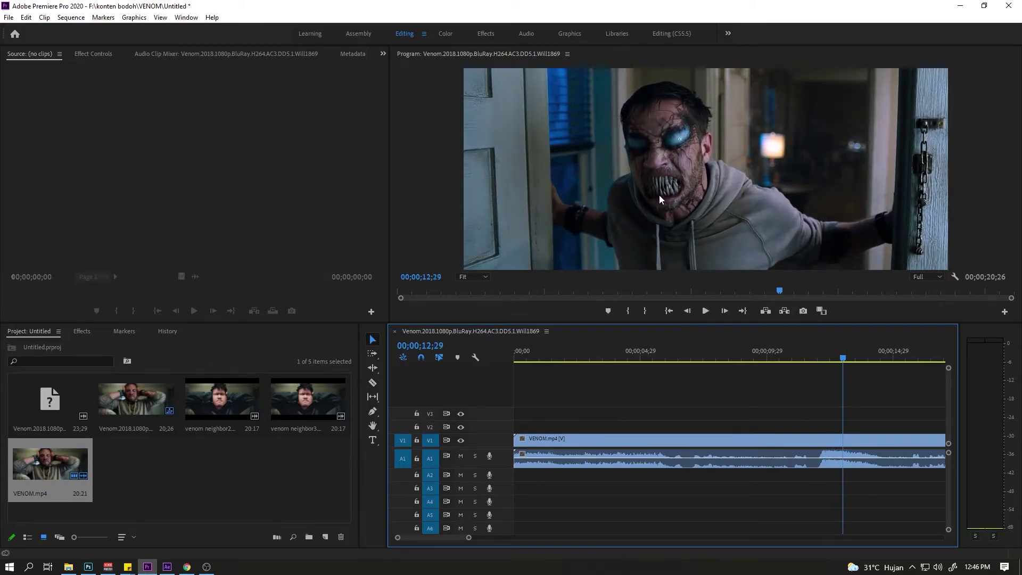
Open right eye.psd from the VENOM folder in Photoshop
click(68, 567)
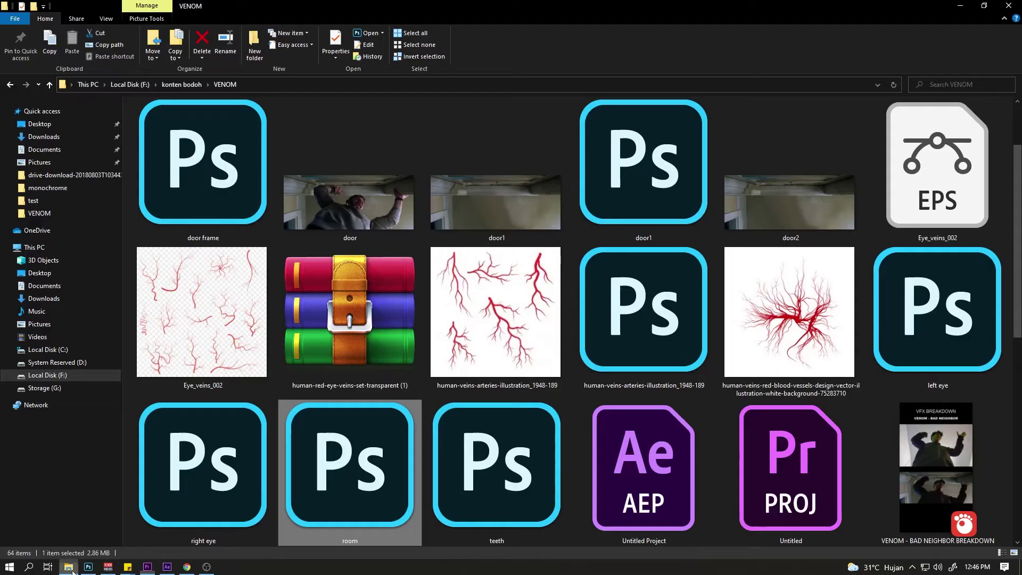
scroll(474, 386, up, 2)
scroll(474, 385, down, 7)
scroll(475, 386, up, 3)
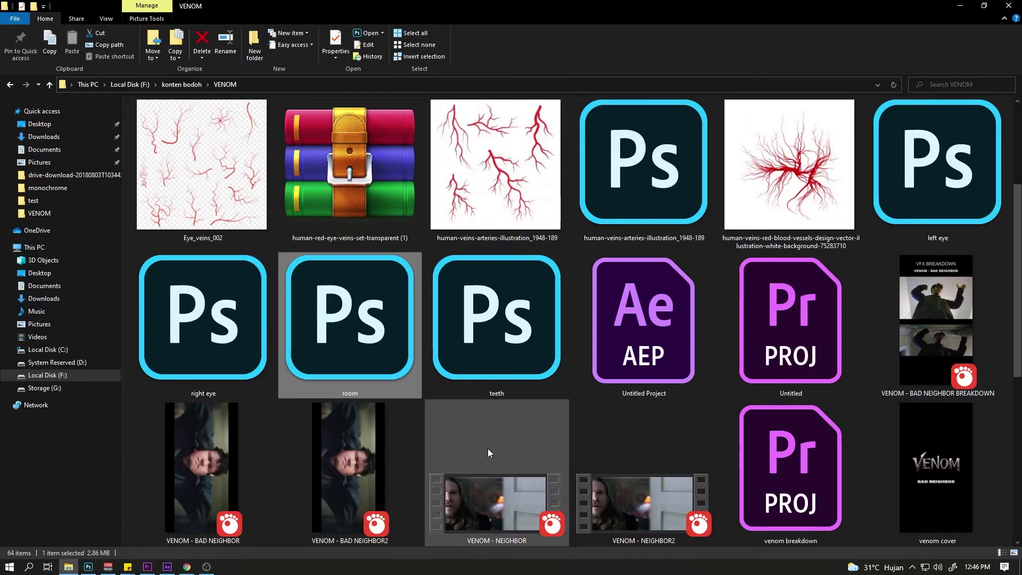
double_click(241, 332)
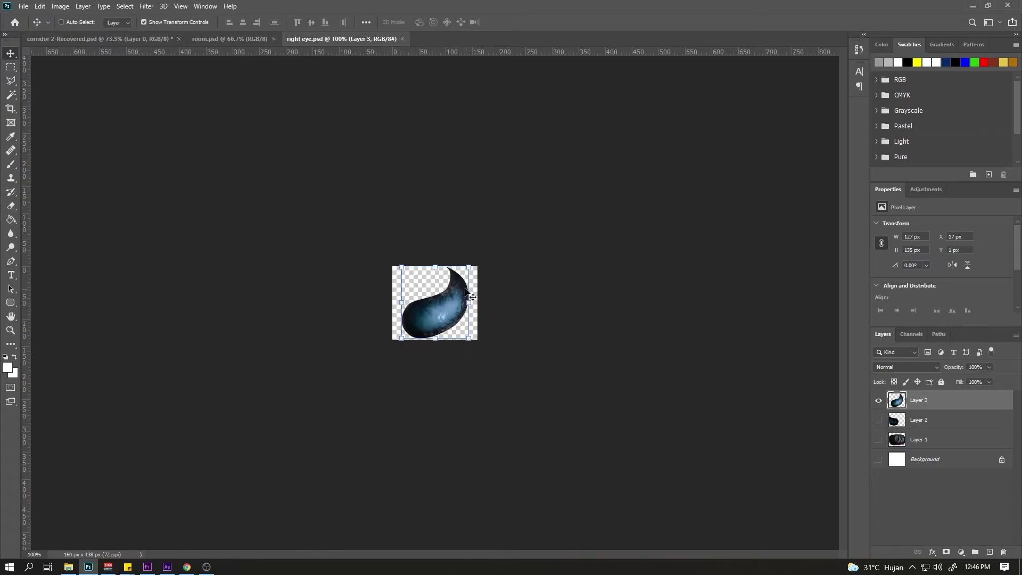
Switch to After Effects and open the "me in front of the door" precomp from Comp 1
click(167, 566)
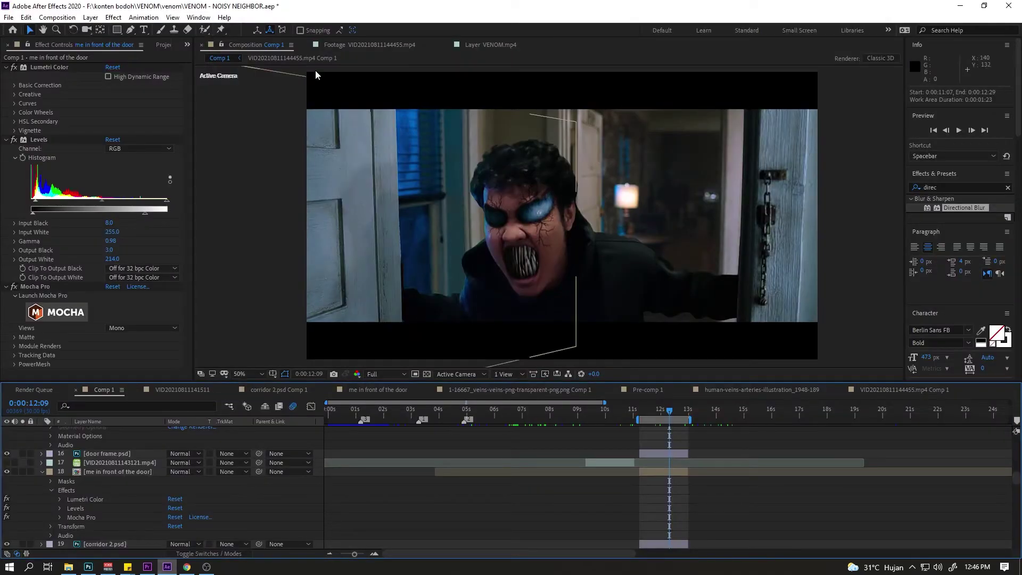
double_click(663, 472)
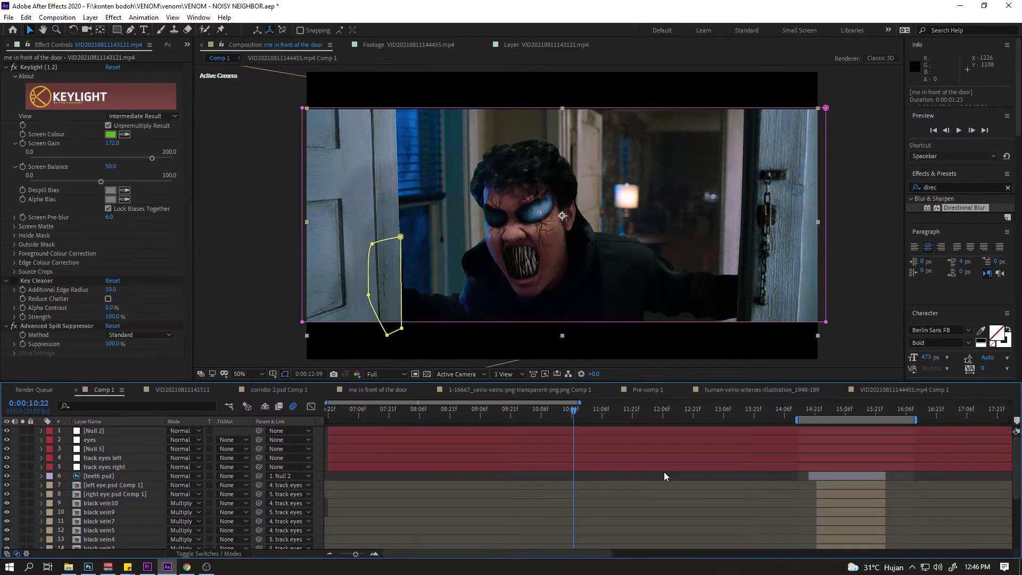
scroll(603, 280, down, 1)
scroll(615, 274, up, 1)
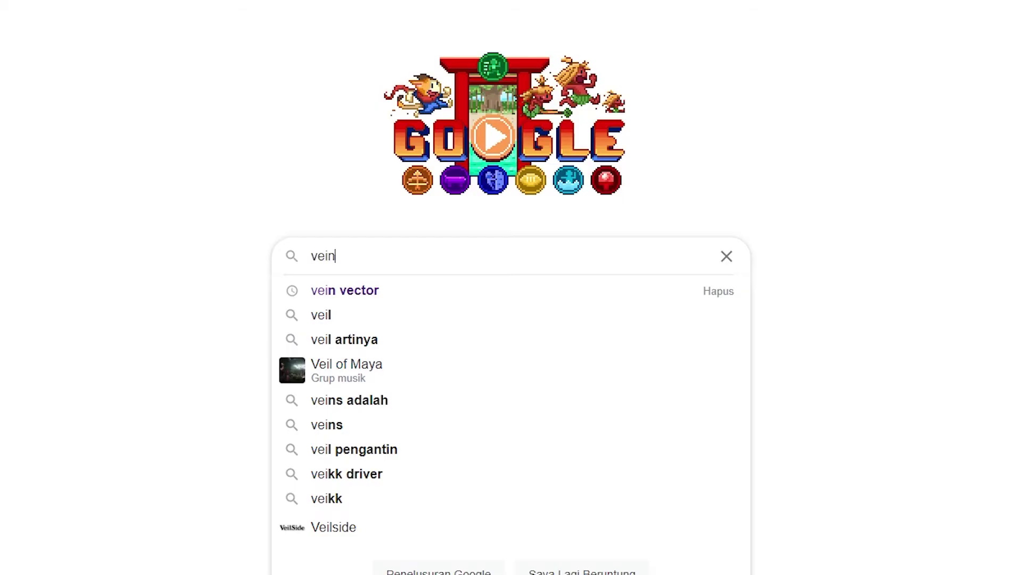
Search Google for "vein vector"
text(n vect)
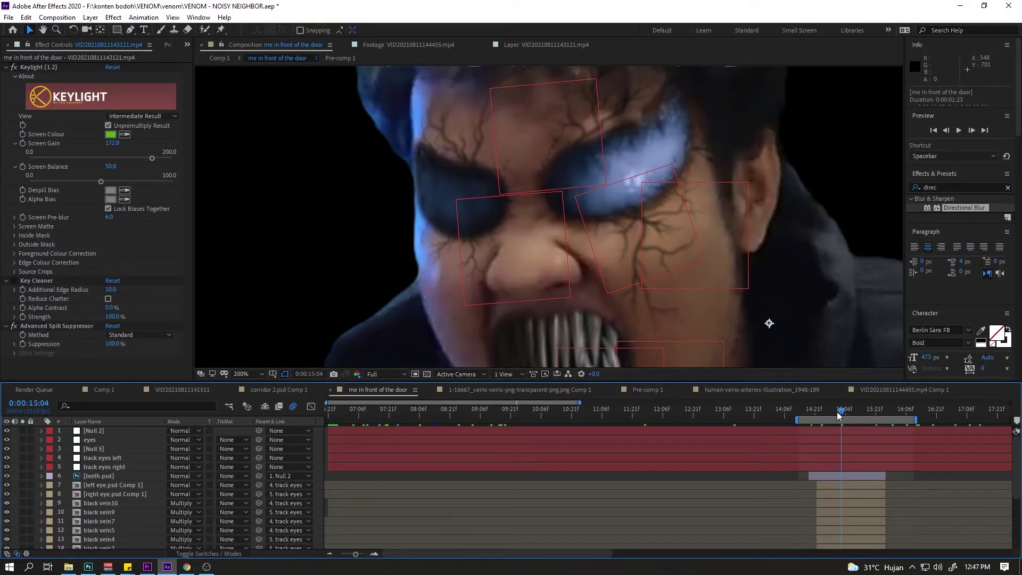
Preview the animated face in the "me in front of the door" precomp and park the playhead at 0:00:15:11
key(space)
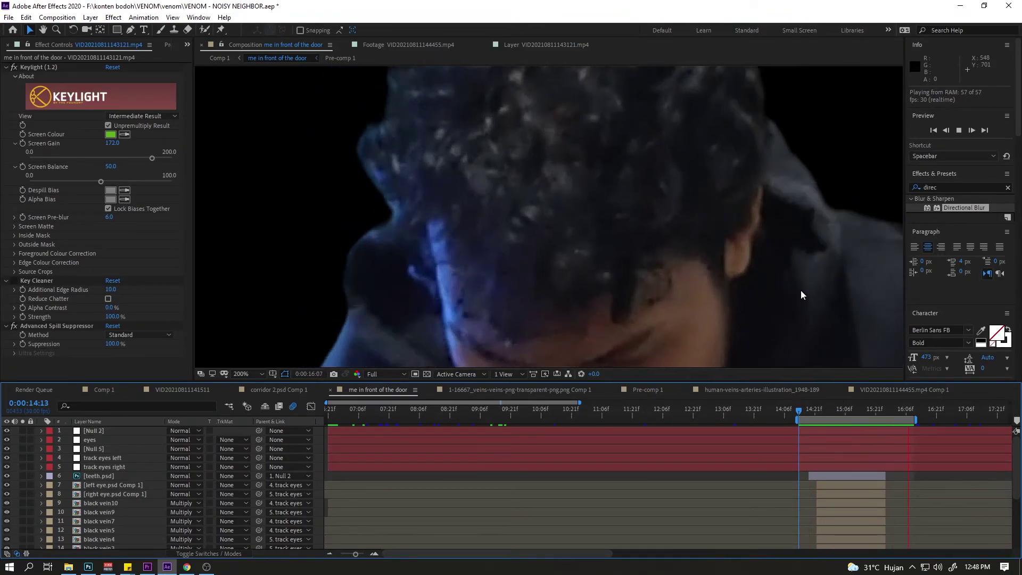
scroll(684, 272, down, 1)
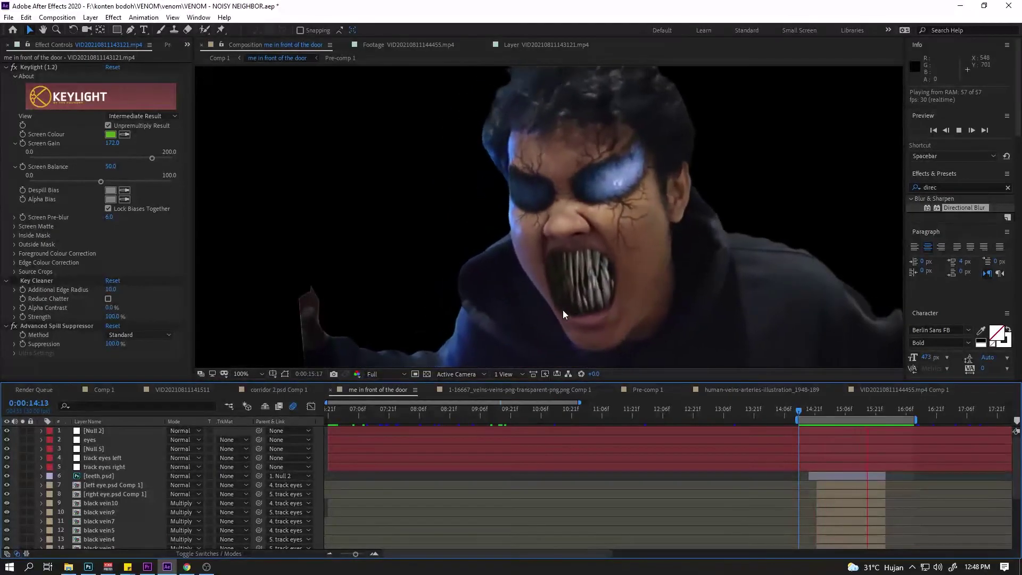
click(855, 409)
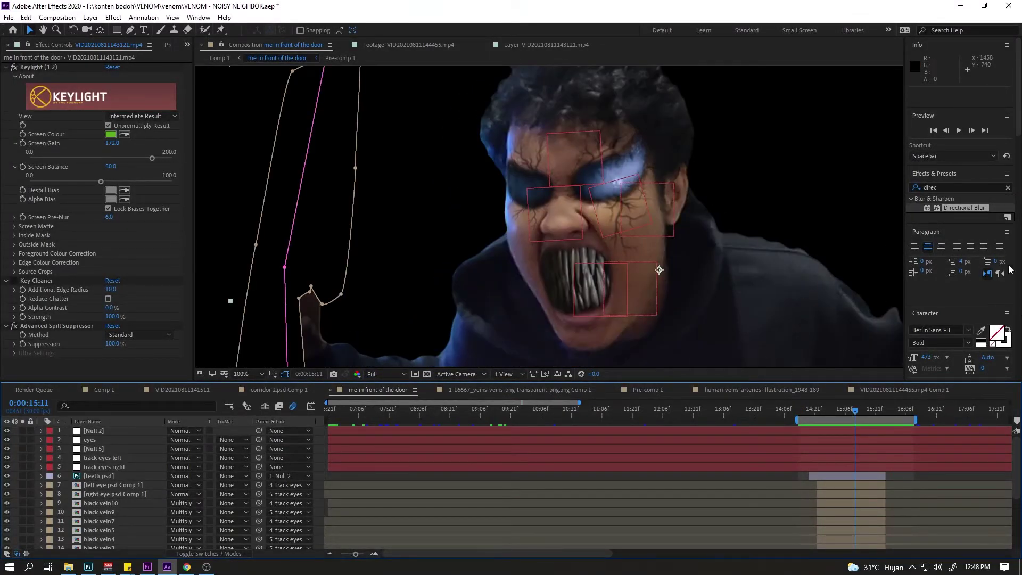
Bring the Tracker controls into view and open footage layer 23 to examine its existing track around the mouth
scroll(968, 283, down, 10)
scroll(974, 340, down, 3)
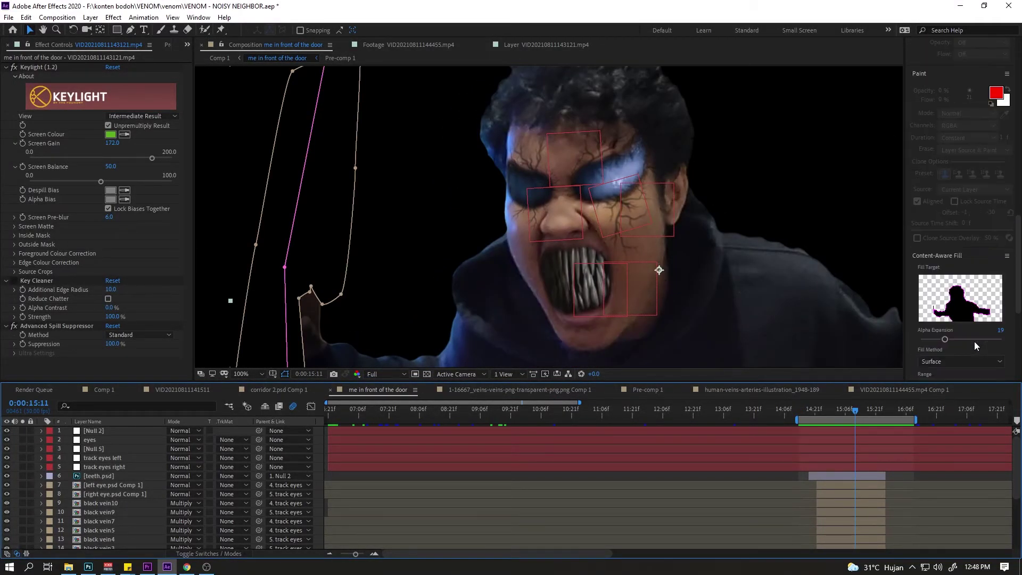
scroll(937, 298, down, 6)
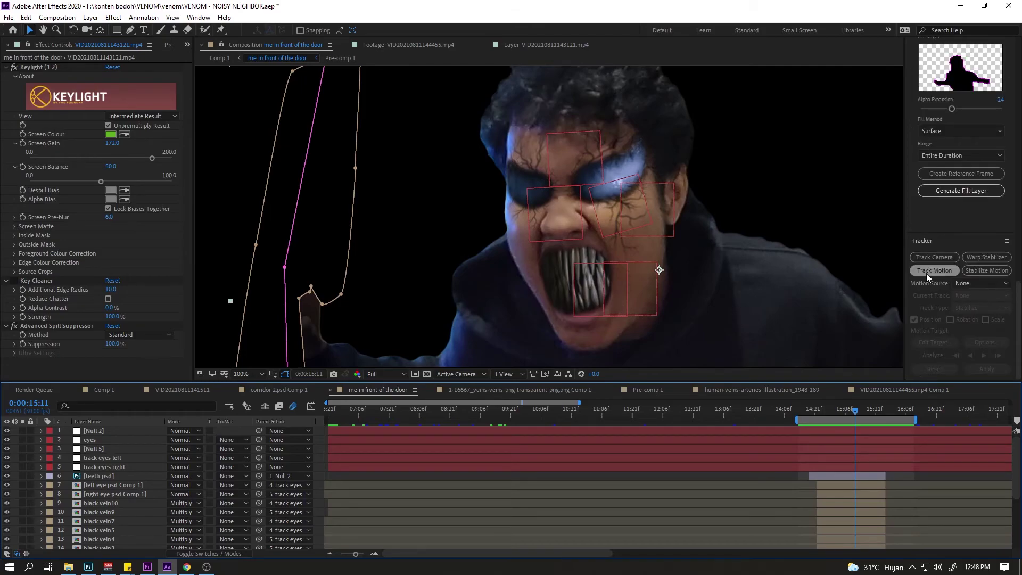
scroll(149, 540, down, 5)
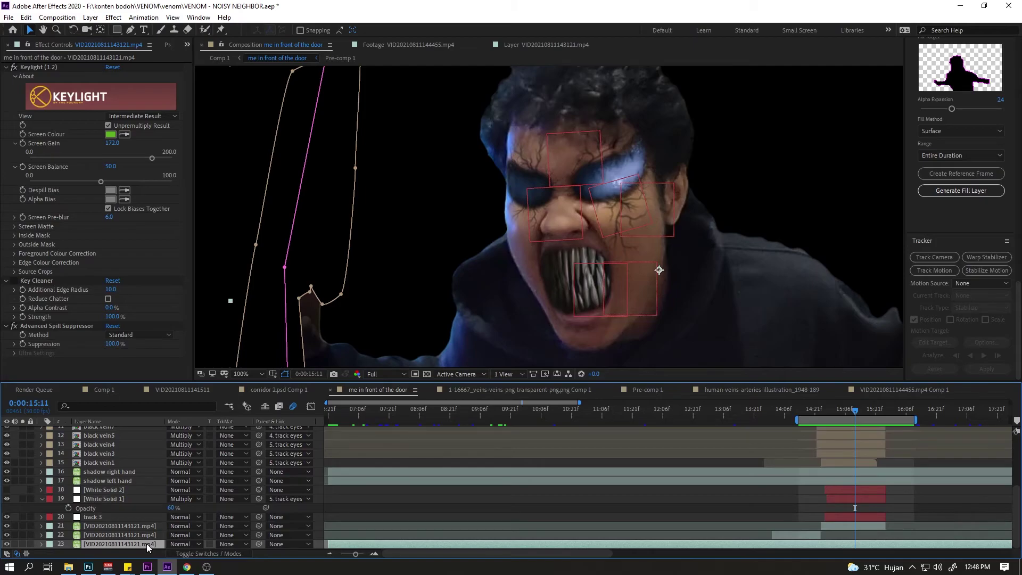
double_click(147, 544)
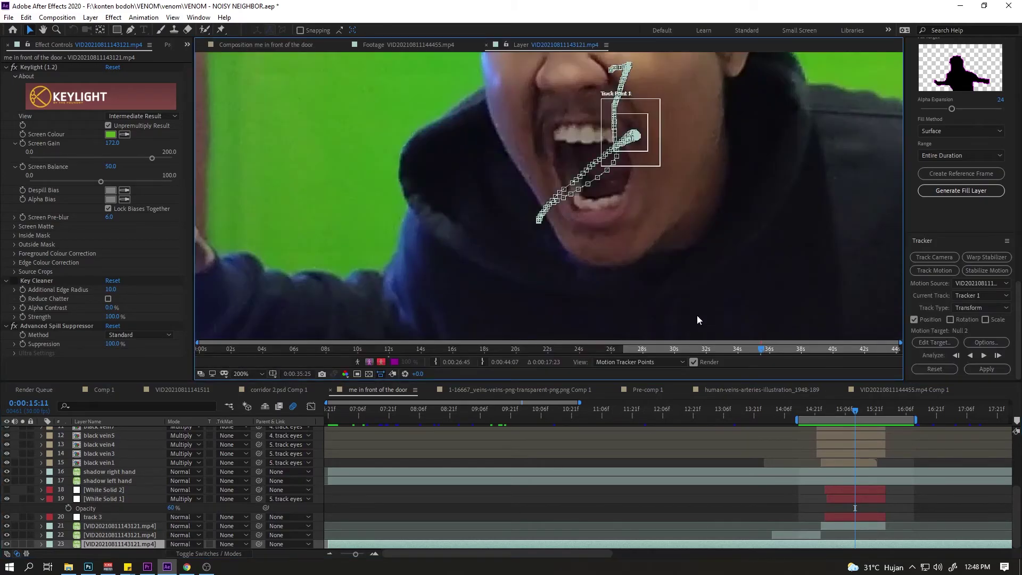
drag(706, 121, 649, 255)
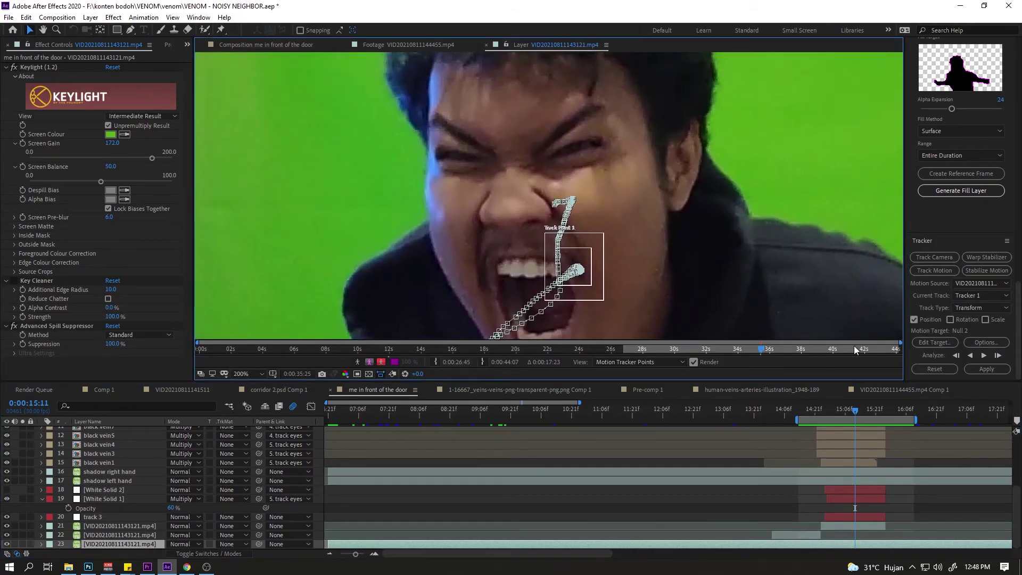
Create a second motion tracker on the footage at 0:00:14:23 and place its track point on the eye nearest the visible ear
drag(856, 413, 819, 420)
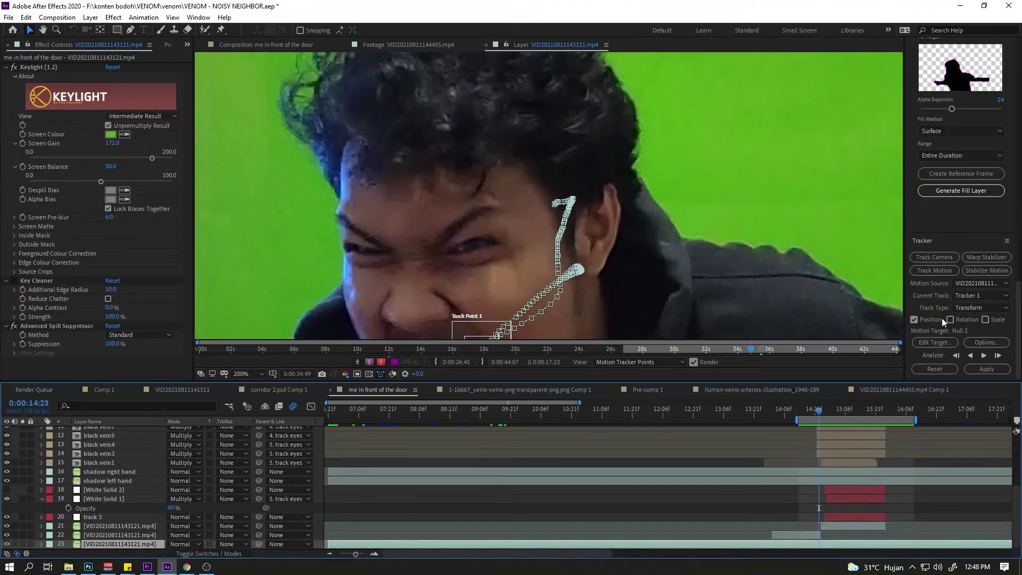
click(935, 271)
drag(550, 201, 471, 253)
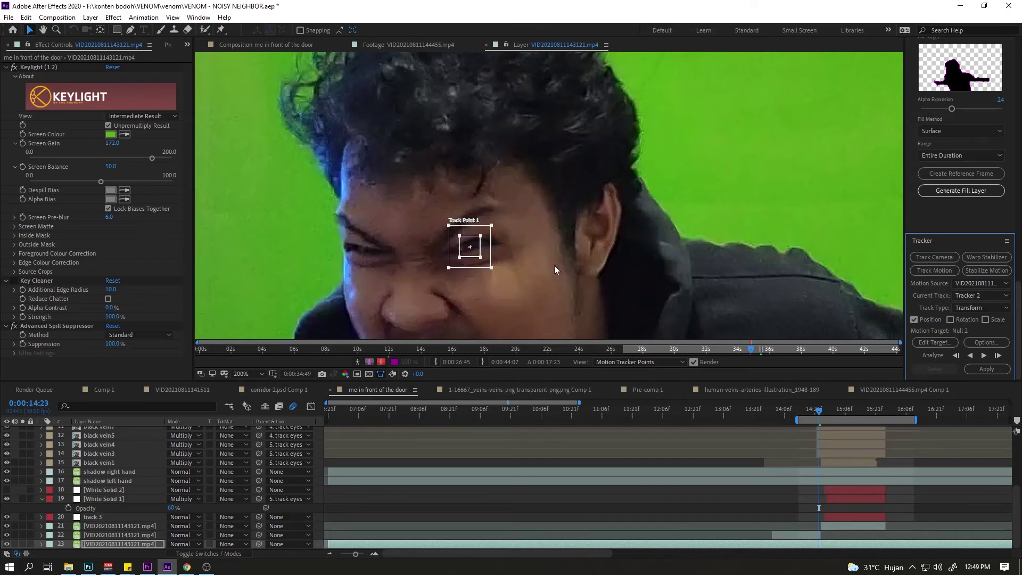
drag(466, 252, 466, 251)
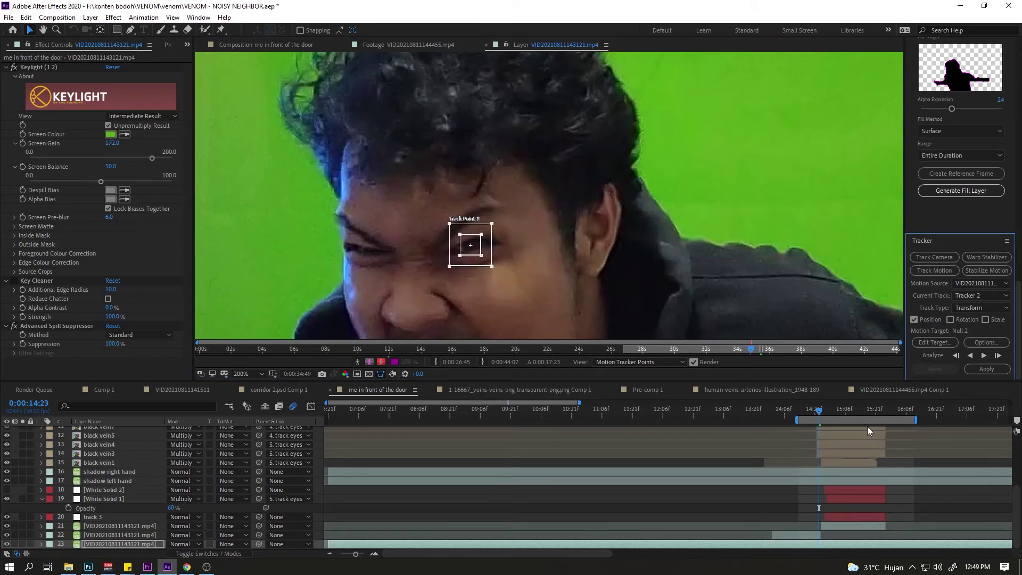
Reposition the track point on the eye's outer corner at 0:00:15:19, and again at 0:00:14:23
drag(820, 414, 873, 420)
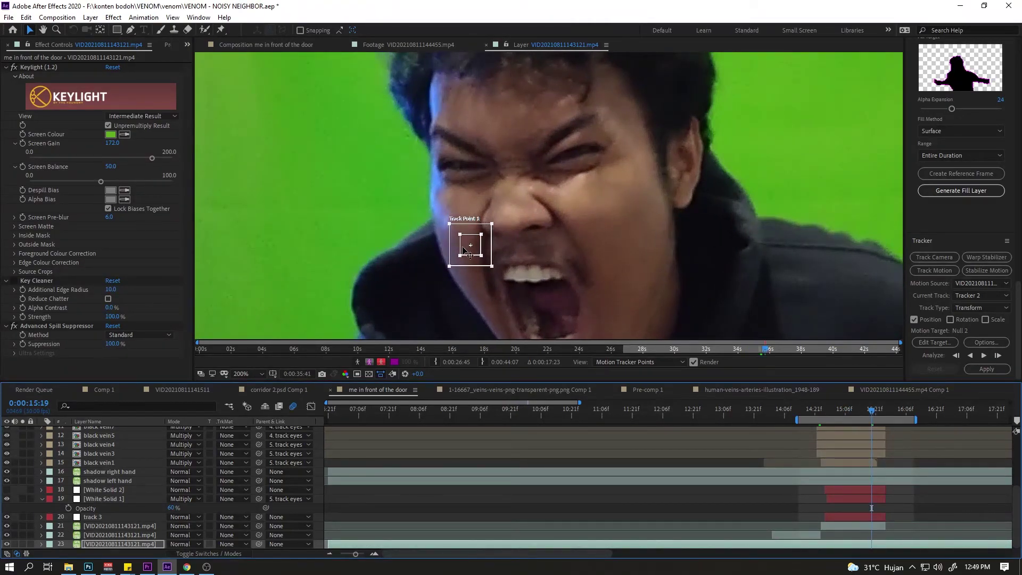
drag(466, 250, 599, 151)
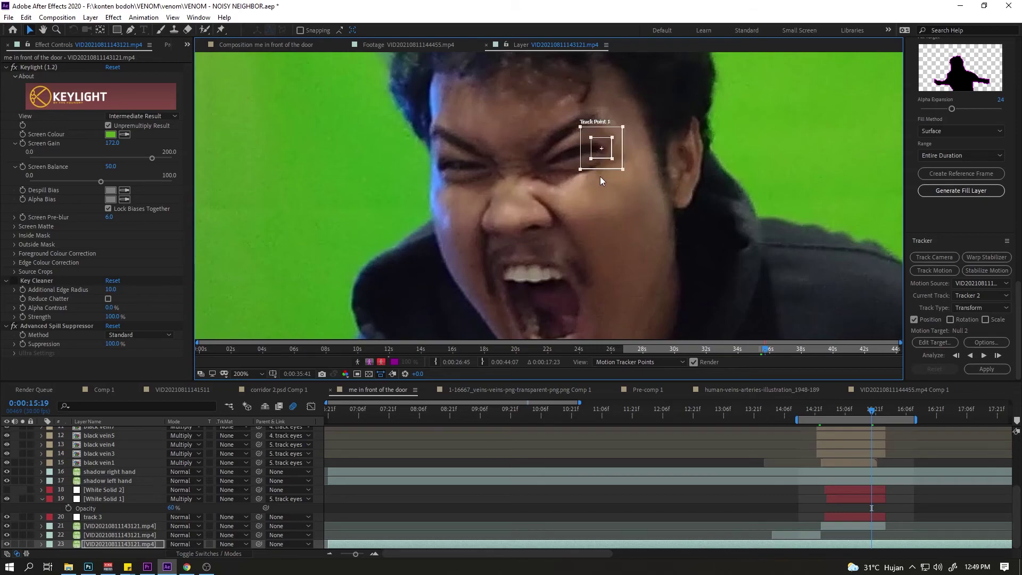
drag(875, 418, 819, 447)
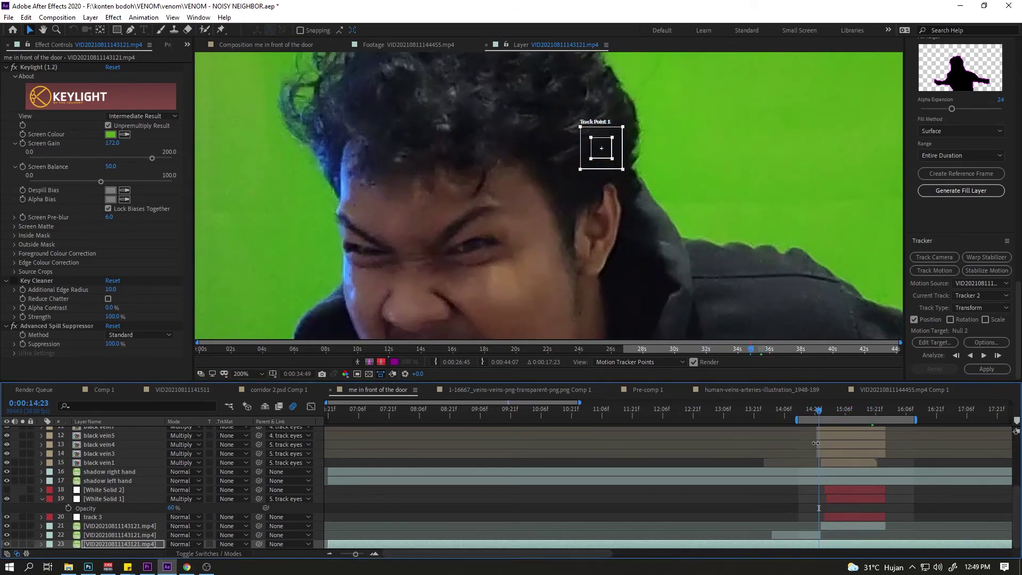
drag(597, 156, 490, 250)
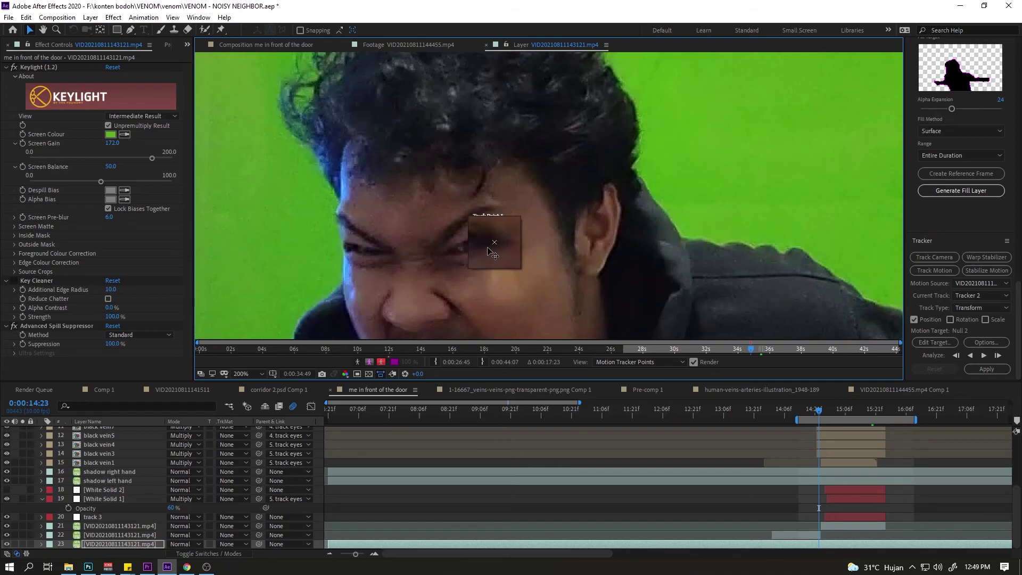
drag(487, 247, 488, 249)
Place an enlarged track point over the upper teeth at 0:00:15:09 and move the playhead to 0:00:15:26
drag(819, 412, 852, 412)
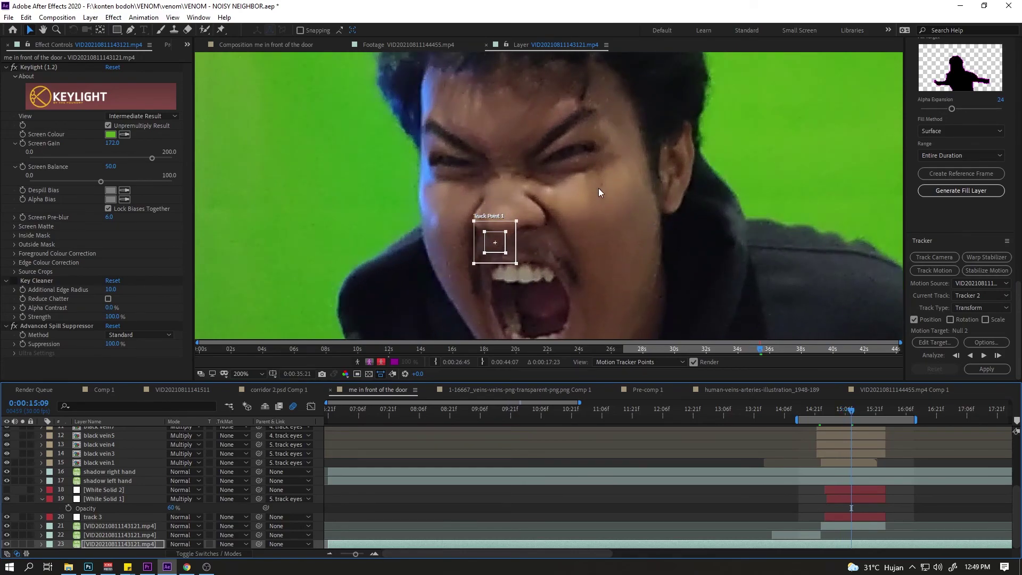
drag(529, 198, 551, 230)
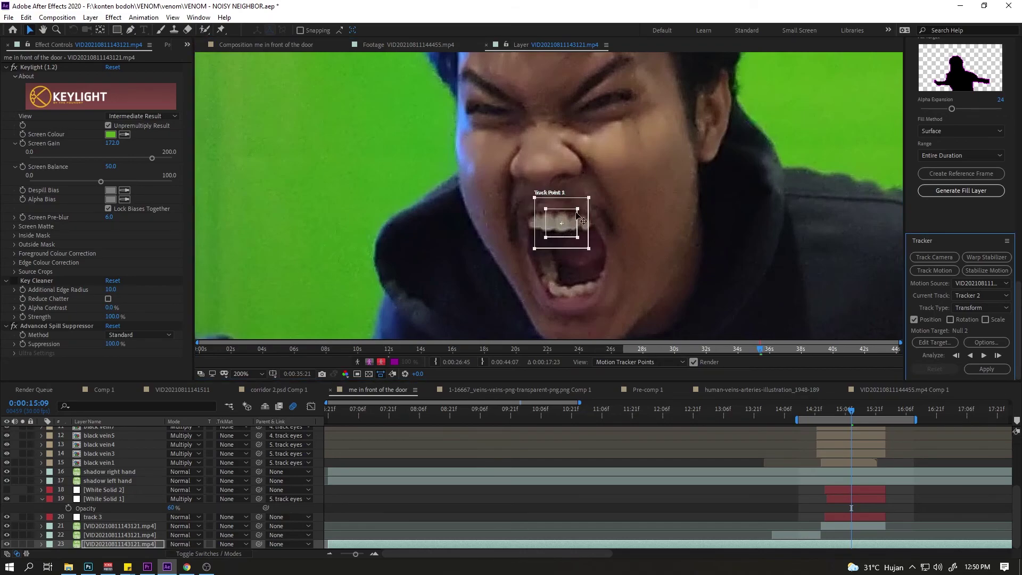
drag(851, 411, 885, 437)
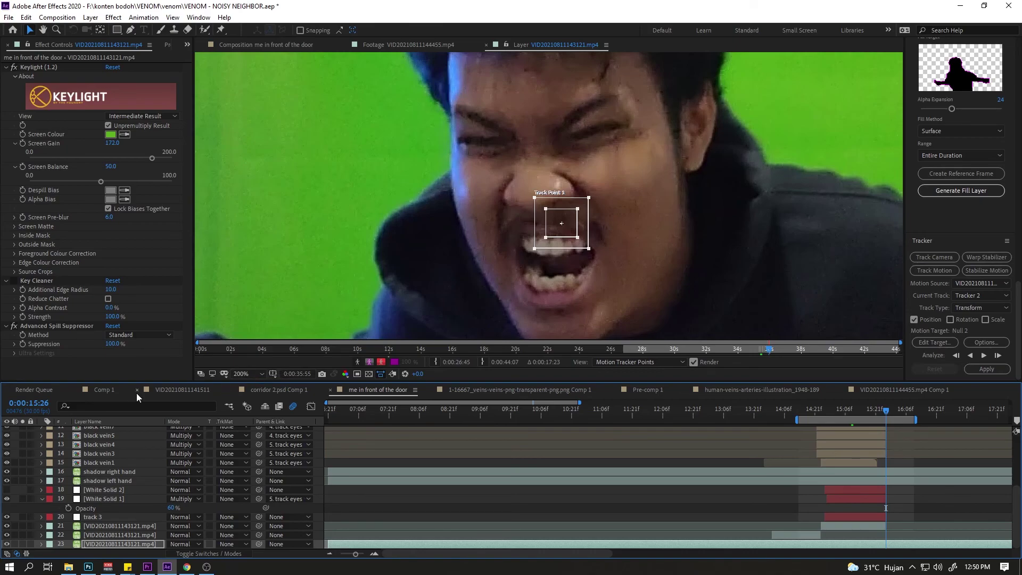
Return to Comp 1's composition view and examine the transformed face in the doorway up to 0:00:12:20
click(111, 390)
click(660, 410)
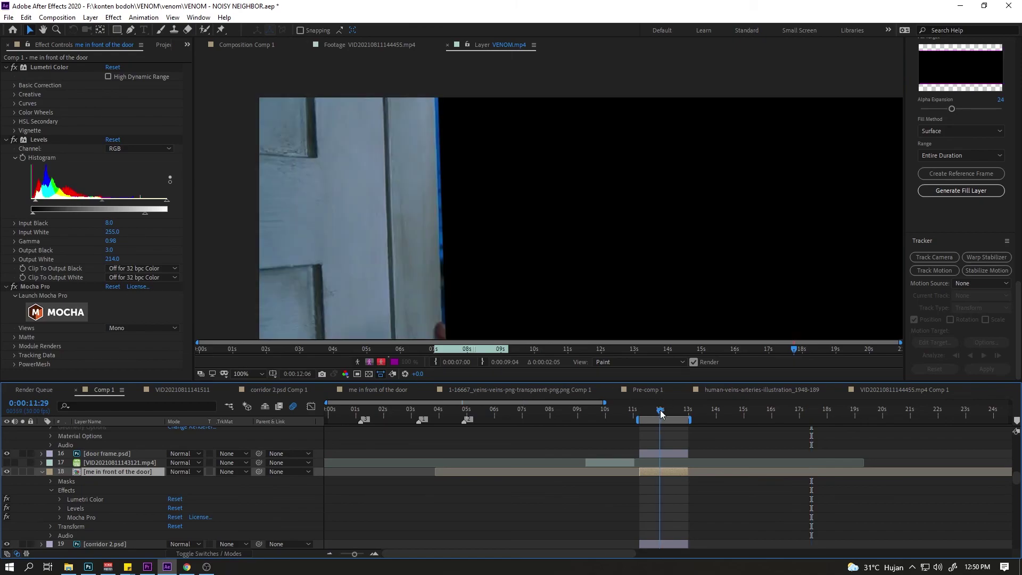
drag(662, 414, 671, 410)
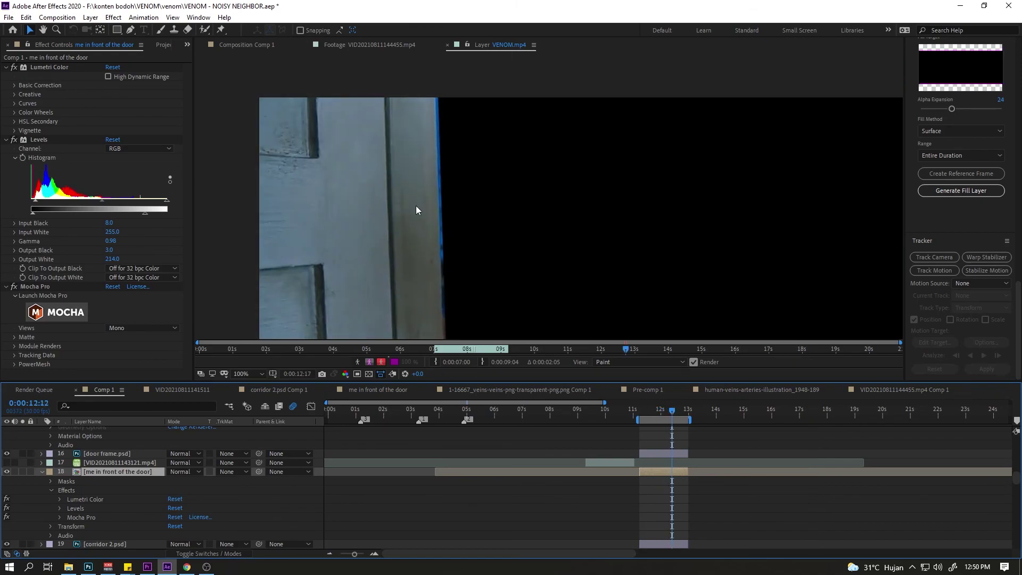
click(253, 46)
drag(674, 413, 681, 410)
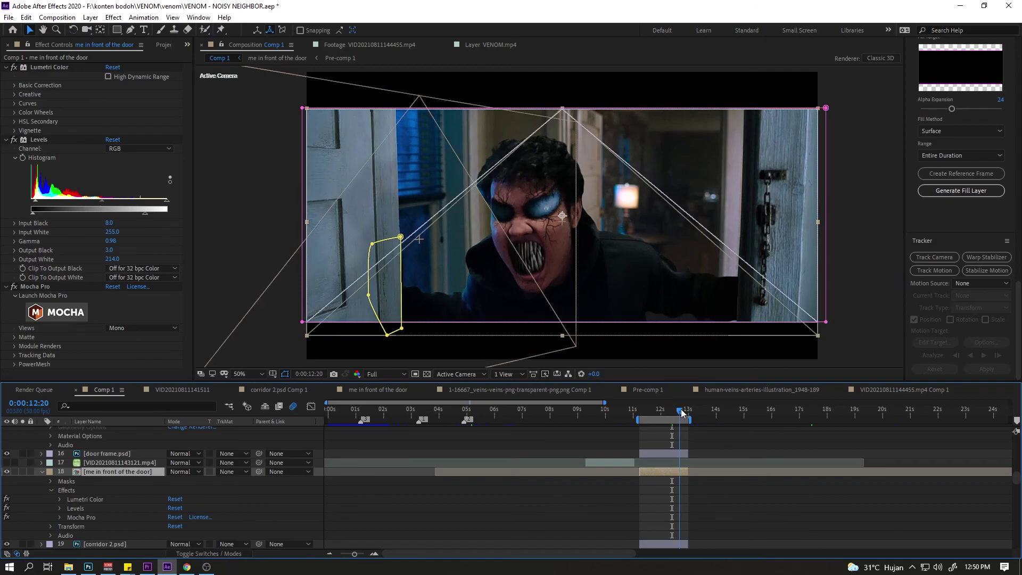